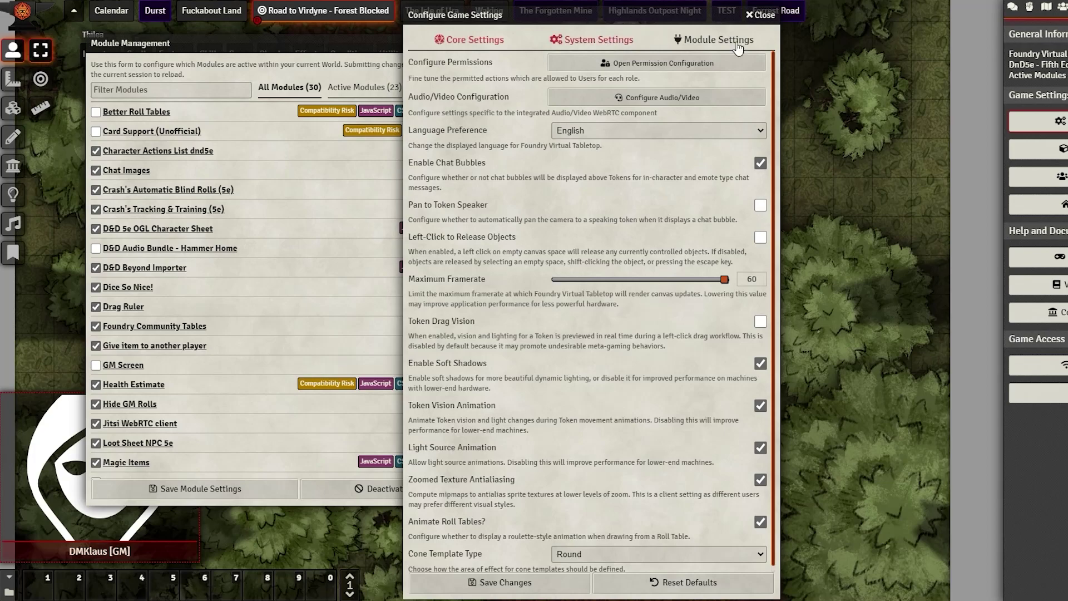
Step: Look through the module settings in the game configuration
{"action": "left_click", "coordinate": [723, 40]}
{"action": "scroll", "coordinate": [725, 145], "scroll_direction": "down", "scroll_amount": 2}
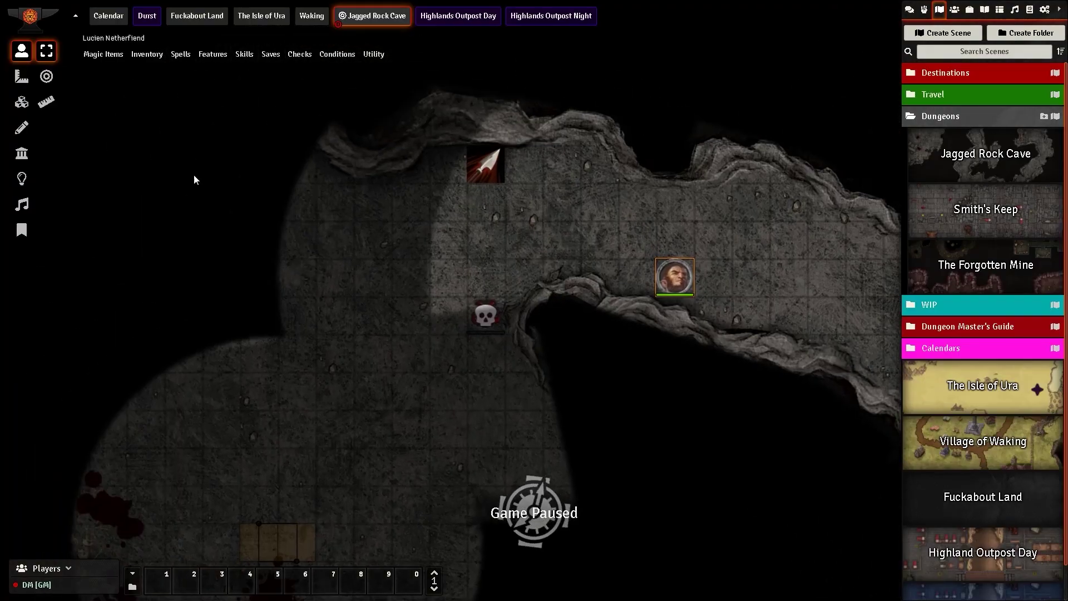
Step: Place a light source in the upper-left part of the Jagged Rock Cave and return to the token controls
{"action": "left_click", "coordinate": [22, 178]}
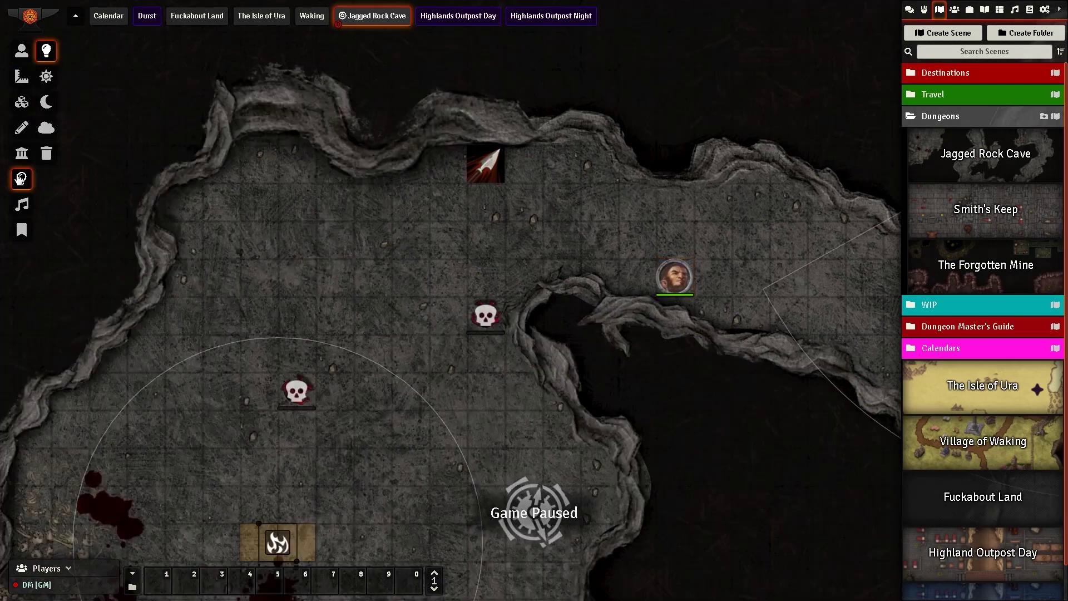
{"action": "left_click_drag", "start_coordinate": [221, 222], "coordinate": [473, 309]}
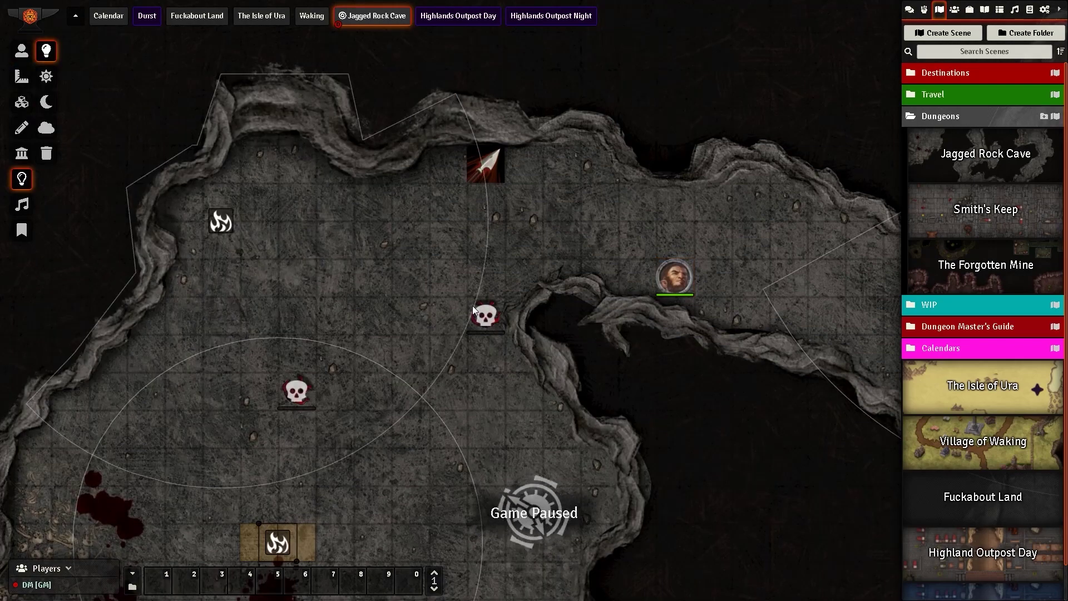
{"action": "left_click", "coordinate": [22, 50]}
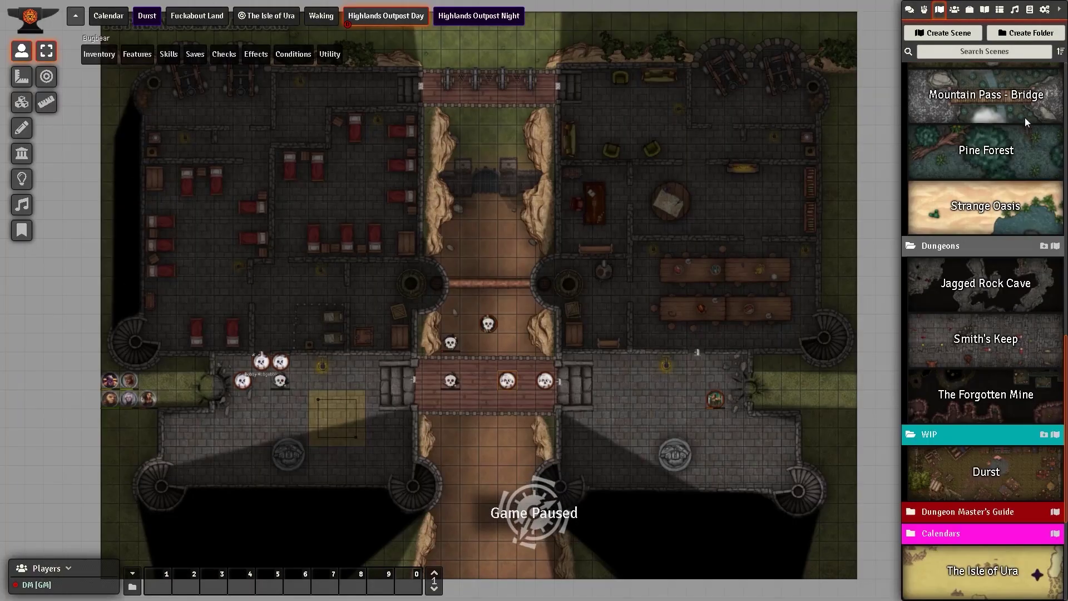
Step: Collapse the Destinations, Roads and Travel folders in the scene list
{"action": "scroll", "coordinate": [1002, 112], "scroll_direction": "up", "scroll_amount": 10}
{"action": "left_click", "coordinate": [993, 74]}
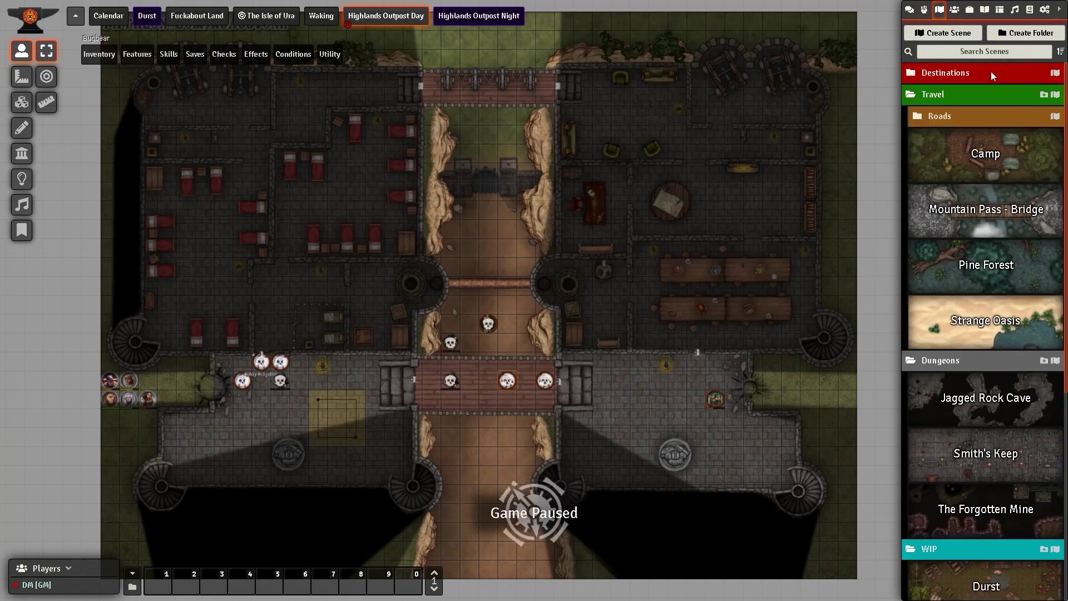
{"action": "left_click", "coordinate": [980, 118]}
{"action": "left_click", "coordinate": [960, 95]}
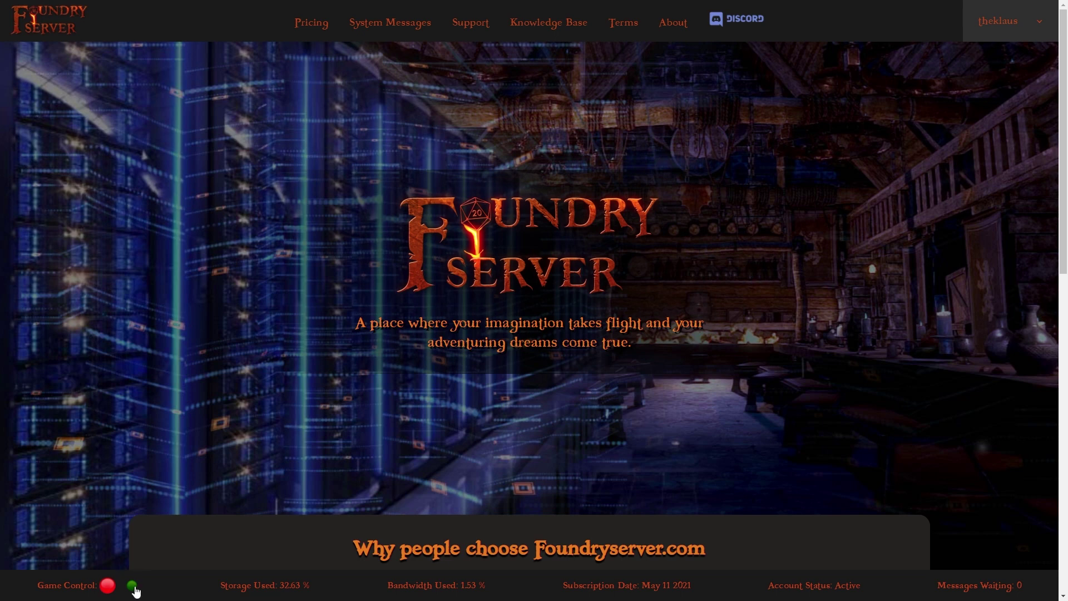
Step: Start the hosted game on Foundry Server and open the game system installer in the Foundry setup
{"action": "left_click", "coordinate": [133, 587]}
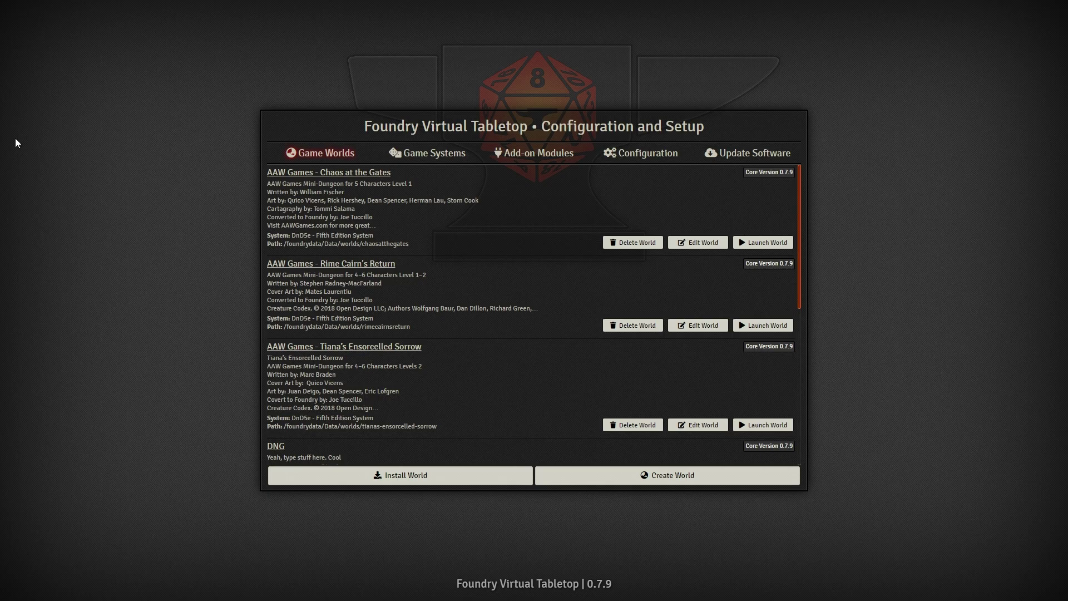
{"action": "left_click", "coordinate": [439, 159]}
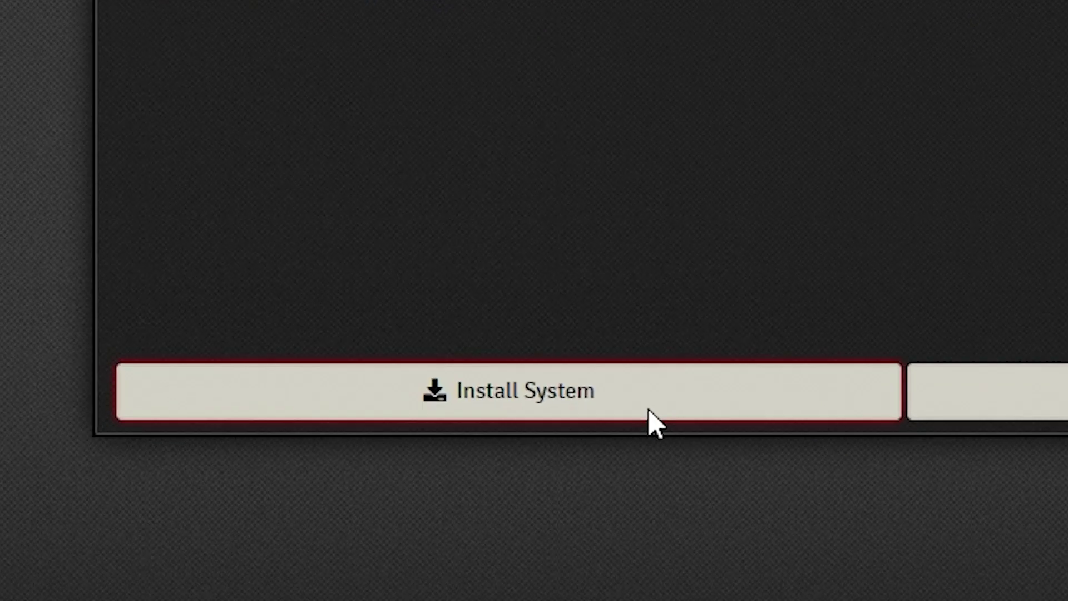
{"action": "left_click", "coordinate": [450, 484]}
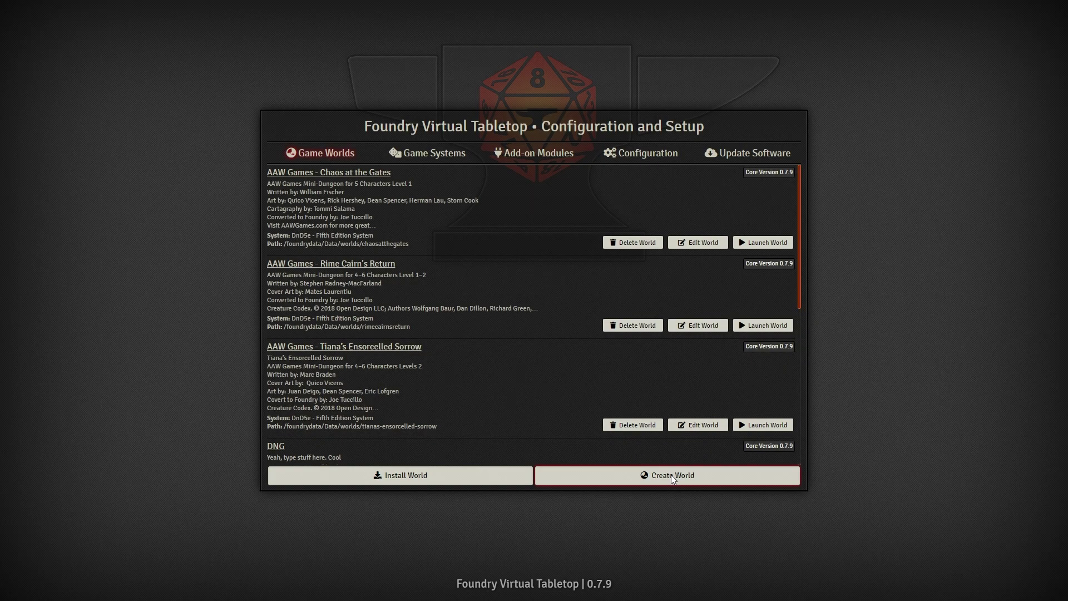
Step: Create a world titled "Dungeon Newb's World" and join its game session as Gamemaster
{"action": "left_click", "coordinate": [671, 476]}
{"action": "left_click", "coordinate": [543, 177]}
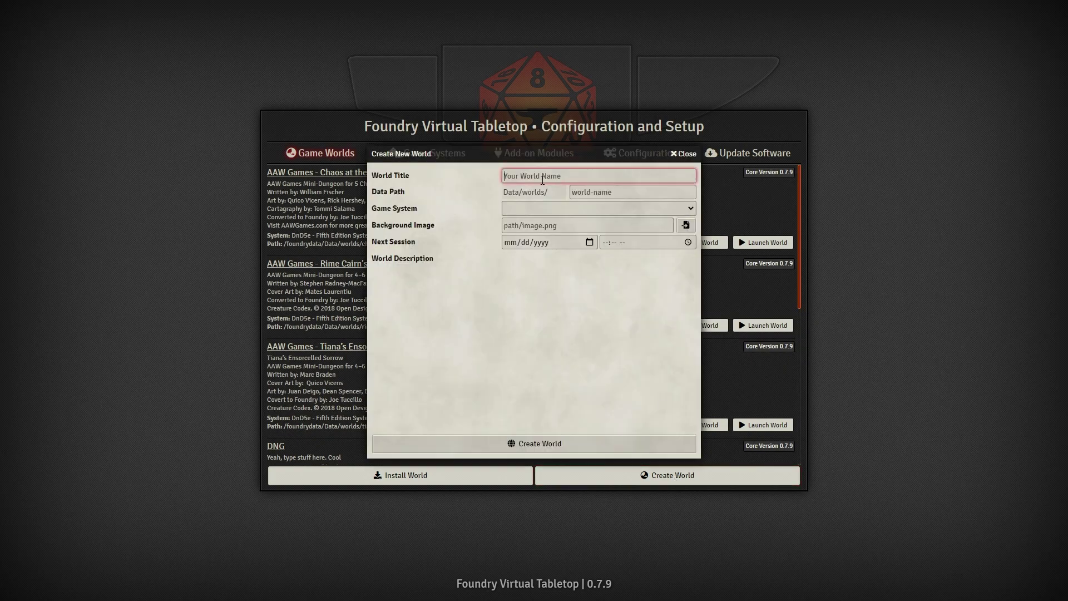
{"action": "type", "text": "Du"}
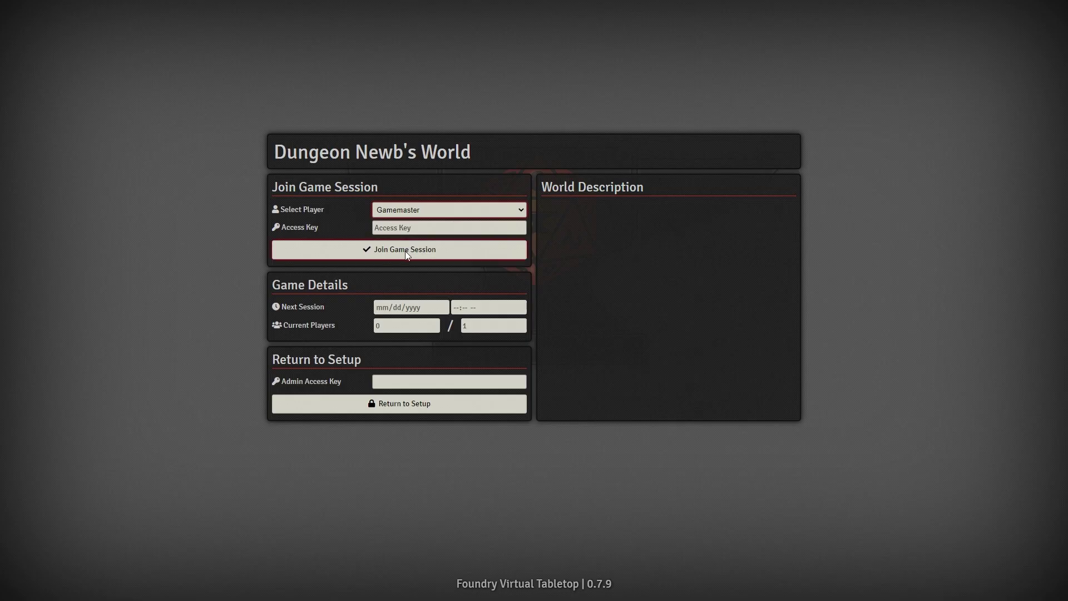
{"action": "left_click", "coordinate": [406, 251]}
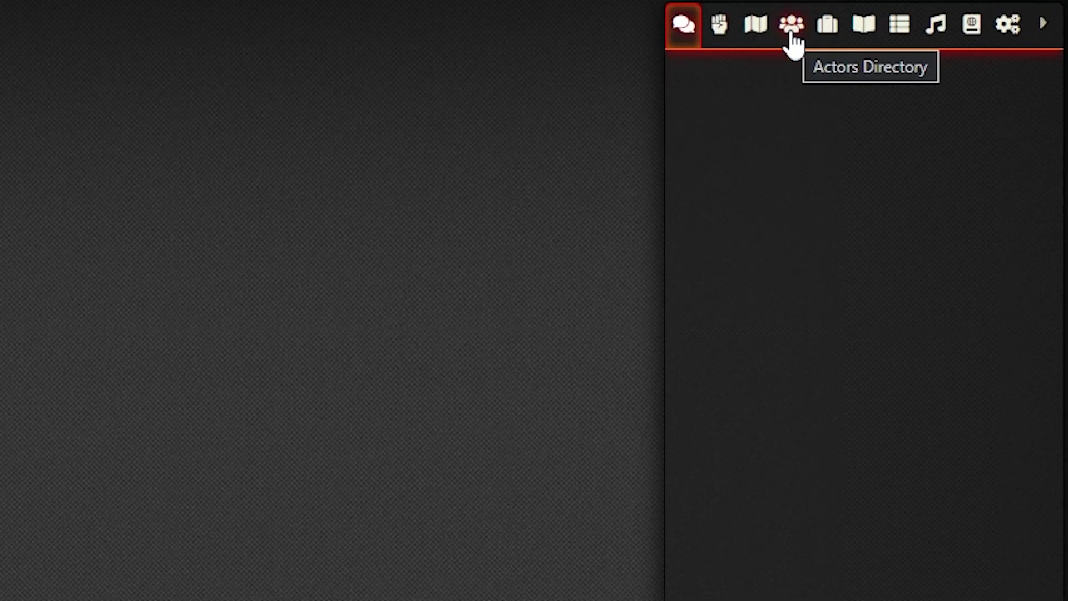
Step: Create a Player Character actor named Abigail
{"action": "left_click", "coordinate": [793, 43]}
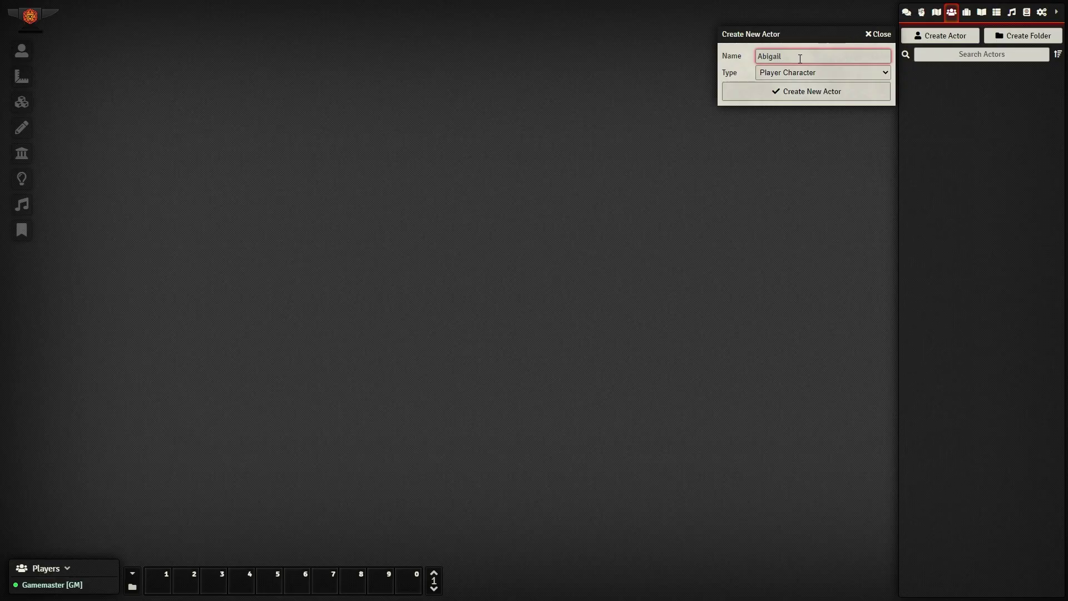
{"action": "left_click", "coordinate": [807, 96]}
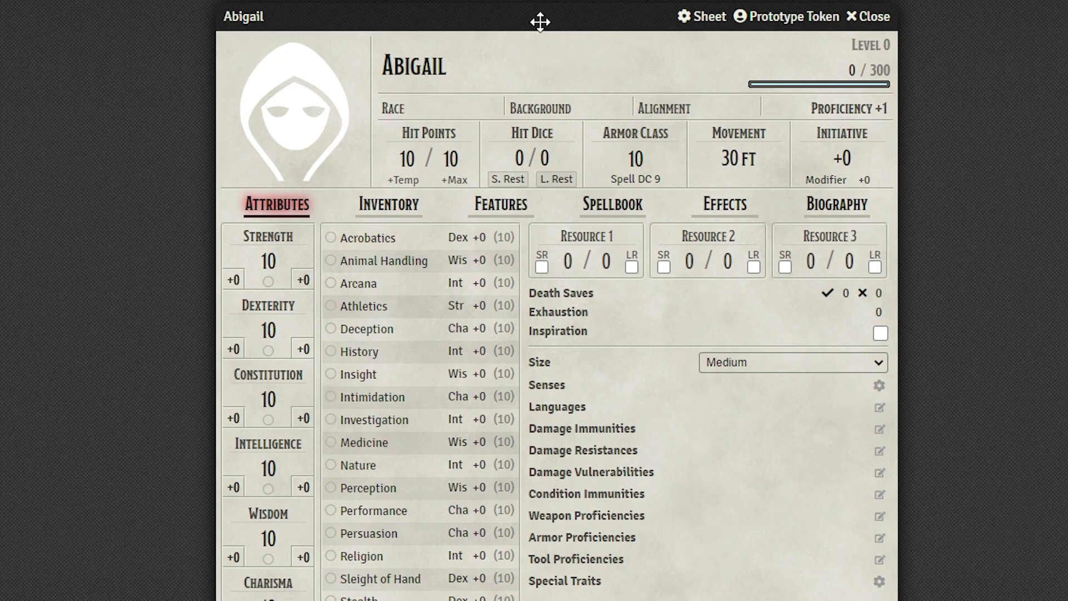
Step: Examine the inventory, features, spellbook, effects, biography and attributes sections of Abigail's character sheet
{"action": "left_click", "coordinate": [391, 212]}
{"action": "left_click", "coordinate": [501, 207]}
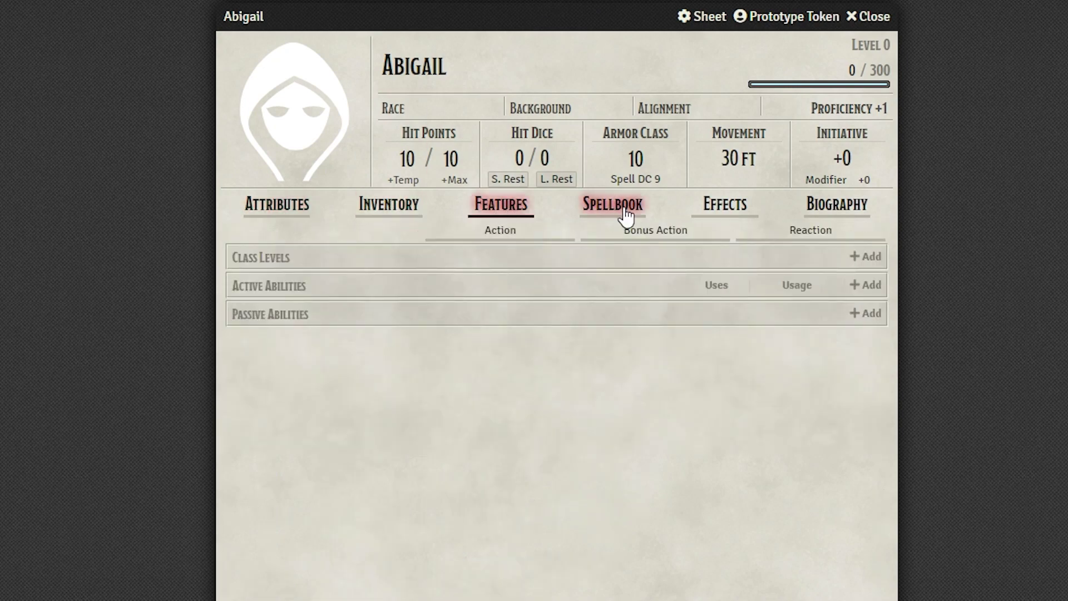
{"action": "left_click", "coordinate": [617, 211]}
{"action": "left_click", "coordinate": [732, 211]}
{"action": "left_click", "coordinate": [862, 213]}
{"action": "left_click", "coordinate": [282, 210]}
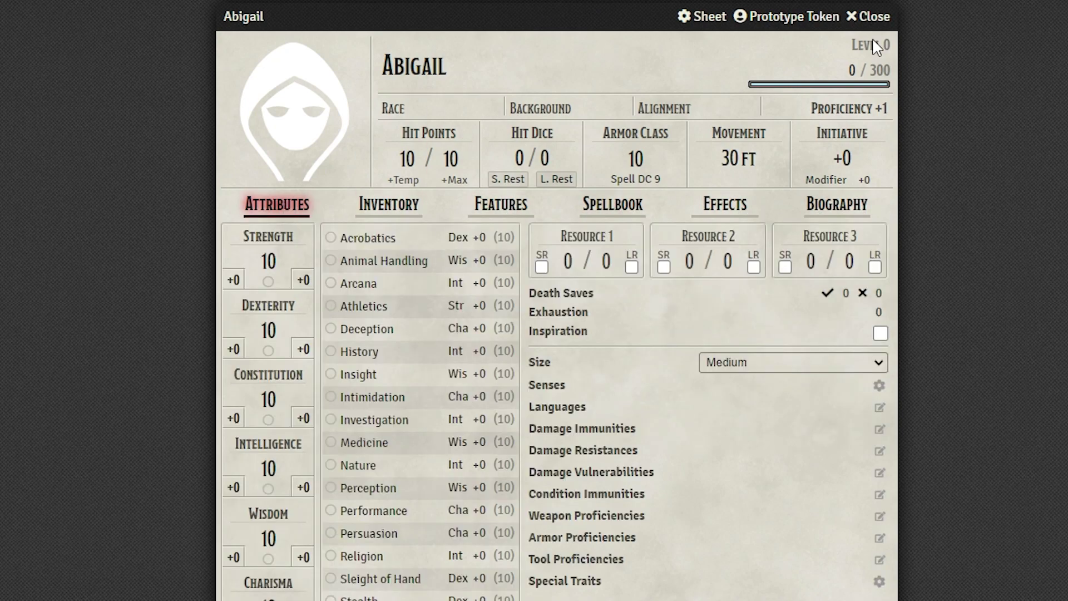
Step: Add a level 1 Fighter class entry to Abigail's features
{"action": "left_click", "coordinate": [484, 208]}
{"action": "left_click", "coordinate": [858, 257]}
{"action": "left_click", "coordinate": [286, 285]}
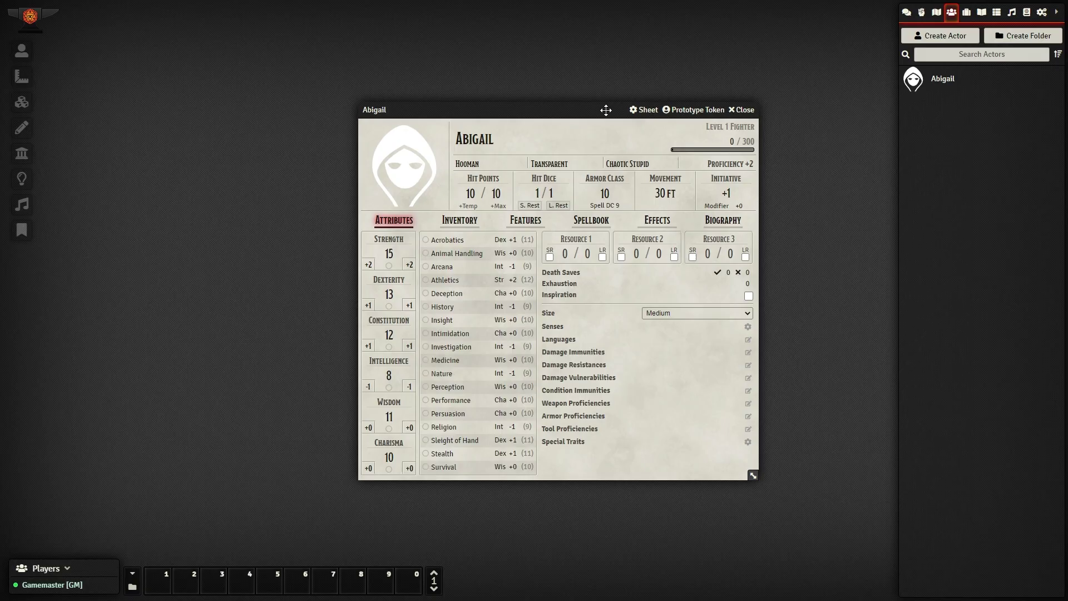
Step: Add the Fighter class from the Classes (SRD) compendium to Abigail's character sheet
{"action": "left_click_drag", "start_coordinate": [596, 110], "coordinate": [732, 78]}
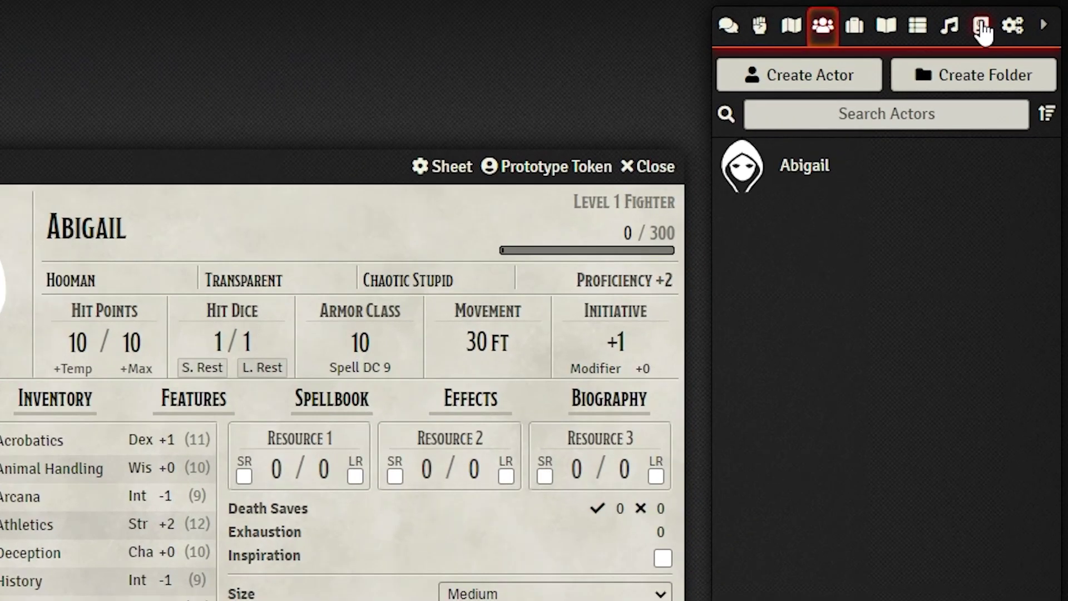
{"action": "left_click", "coordinate": [1028, 13]}
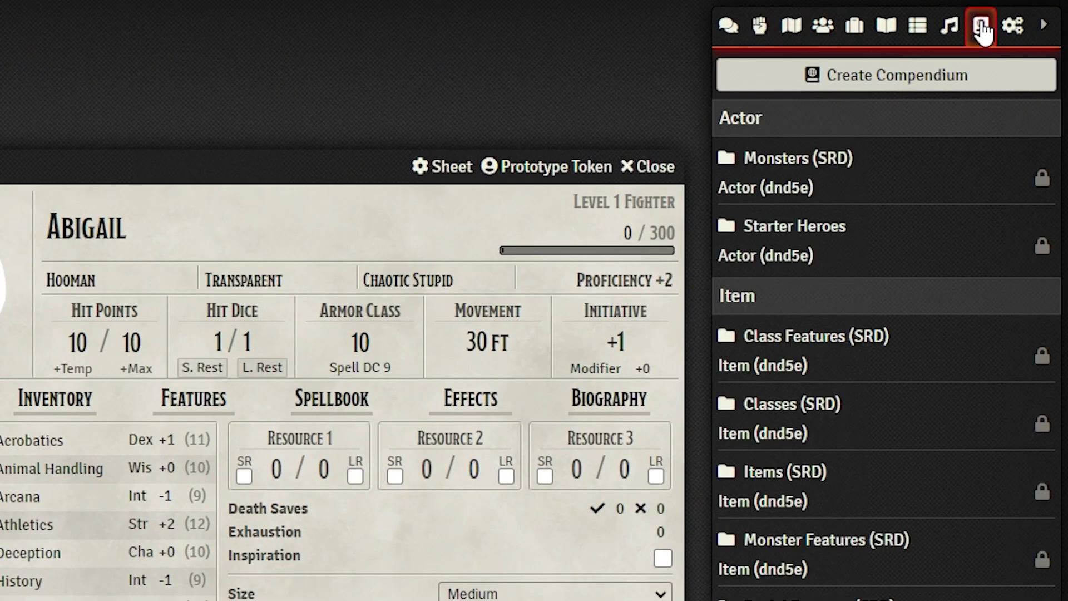
{"action": "left_click", "coordinate": [809, 414]}
{"action": "left_click_drag", "start_coordinate": [115, 202], "coordinate": [626, 224]}
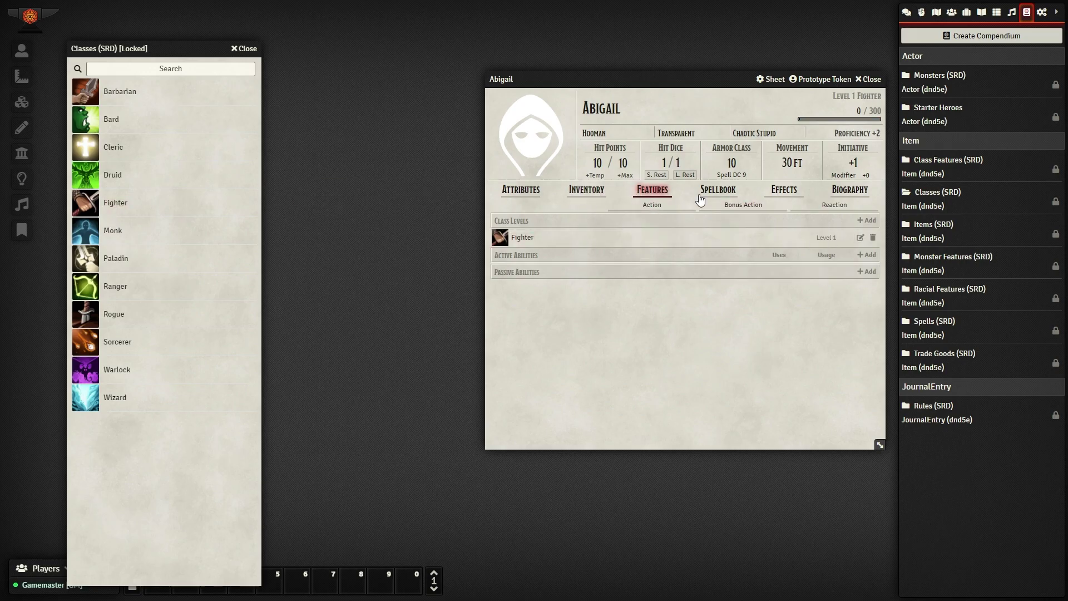
Step: Open Abigail's Fighter class entry and add Fighting Style: Archery to her passive abilities
{"action": "left_click", "coordinate": [523, 237]}
{"action": "left_click_drag", "start_coordinate": [251, 315], "coordinate": [561, 229]}
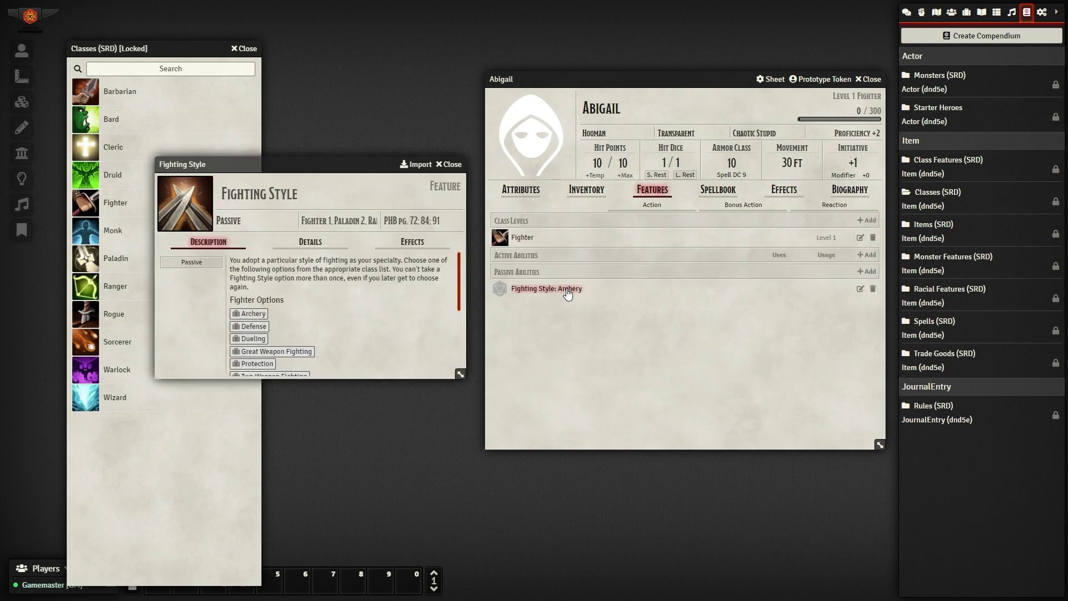
Step: Add Chain Mail from the Items (SRD) compendium to Abigail's inventory
{"action": "scroll", "coordinate": [342, 315], "scroll_direction": "down", "scroll_amount": 3}
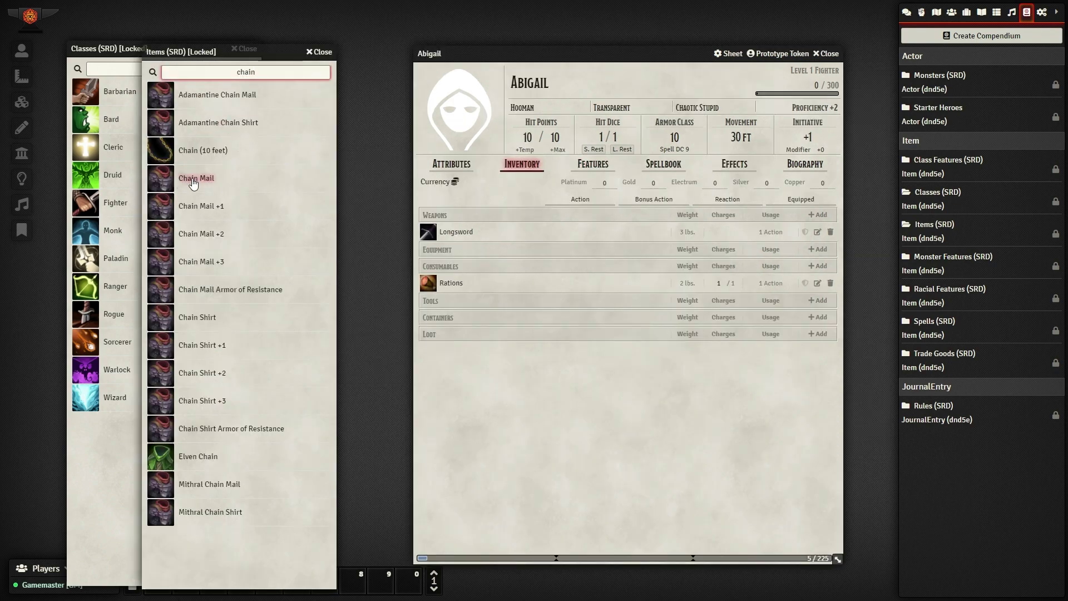
{"action": "left_click_drag", "start_coordinate": [193, 182], "coordinate": [515, 266]}
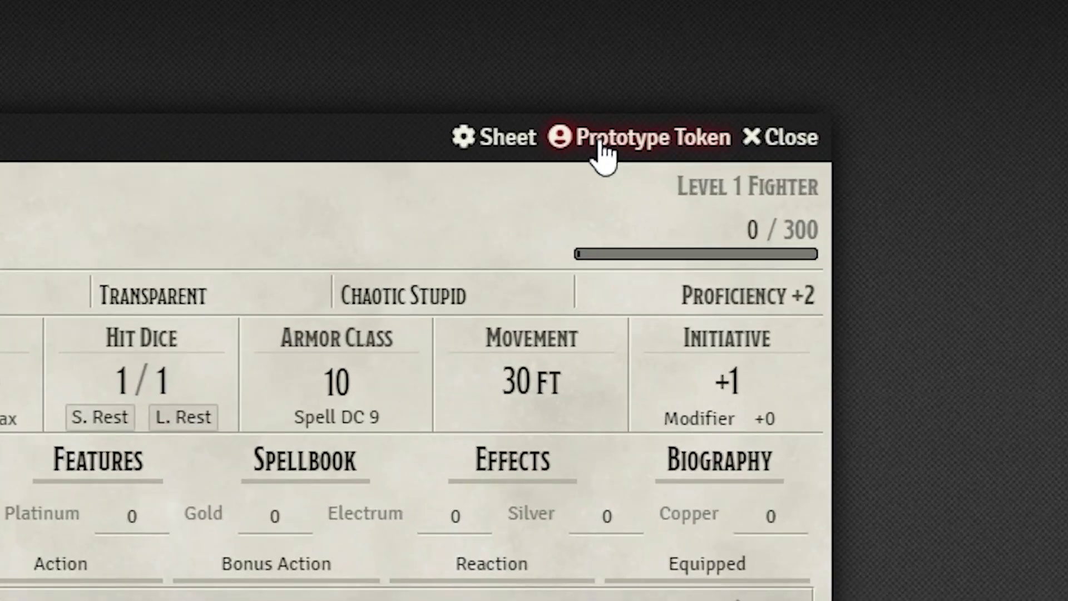
Step: Review the image settings of Abigail's prototype token and set its resource bars to display Always for Owner
{"action": "left_click", "coordinate": [604, 146]}
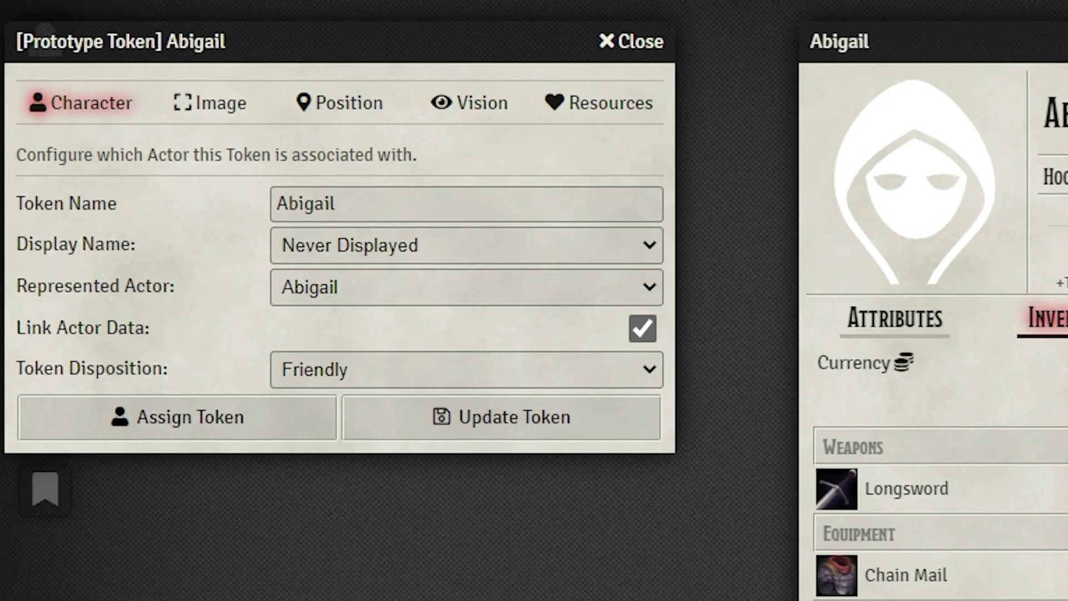
{"action": "left_click", "coordinate": [222, 114]}
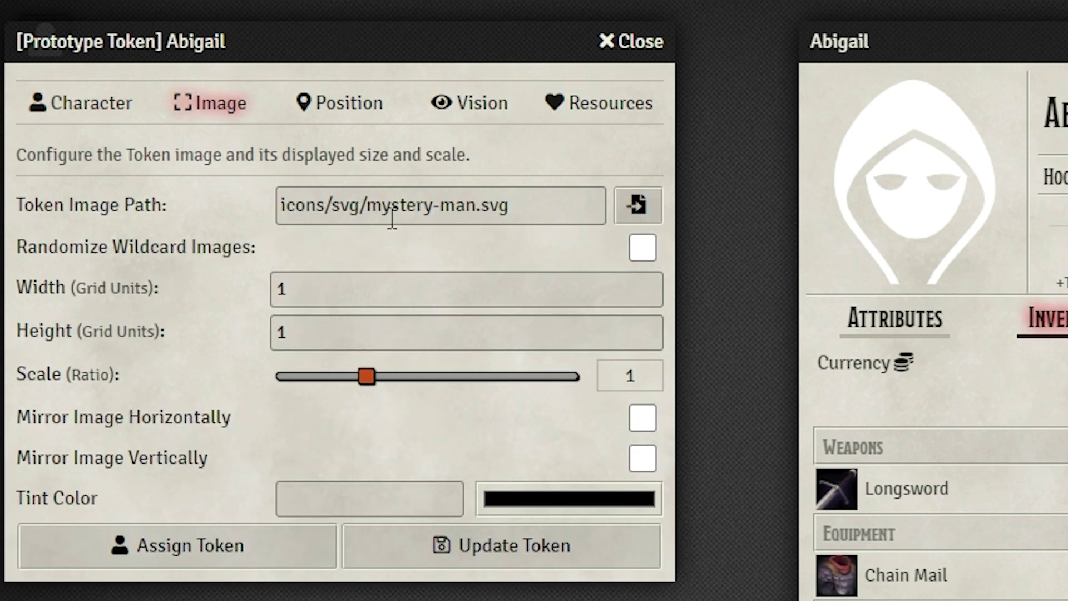
{"action": "left_click", "coordinate": [599, 102]}
{"action": "left_click", "coordinate": [394, 204]}
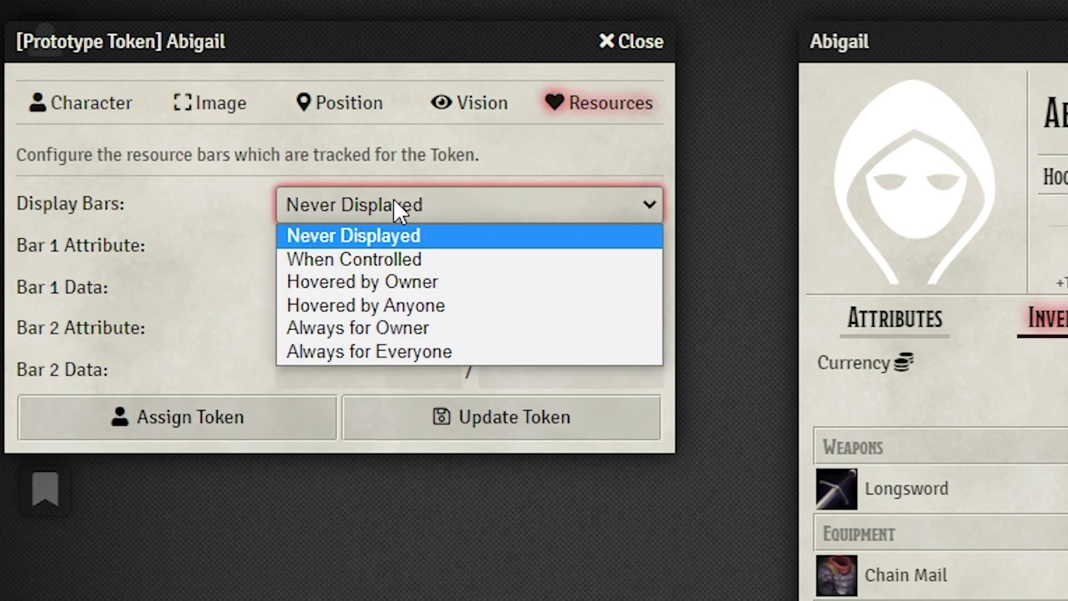
{"action": "left_click", "coordinate": [420, 327]}
{"action": "left_click", "coordinate": [408, 250]}
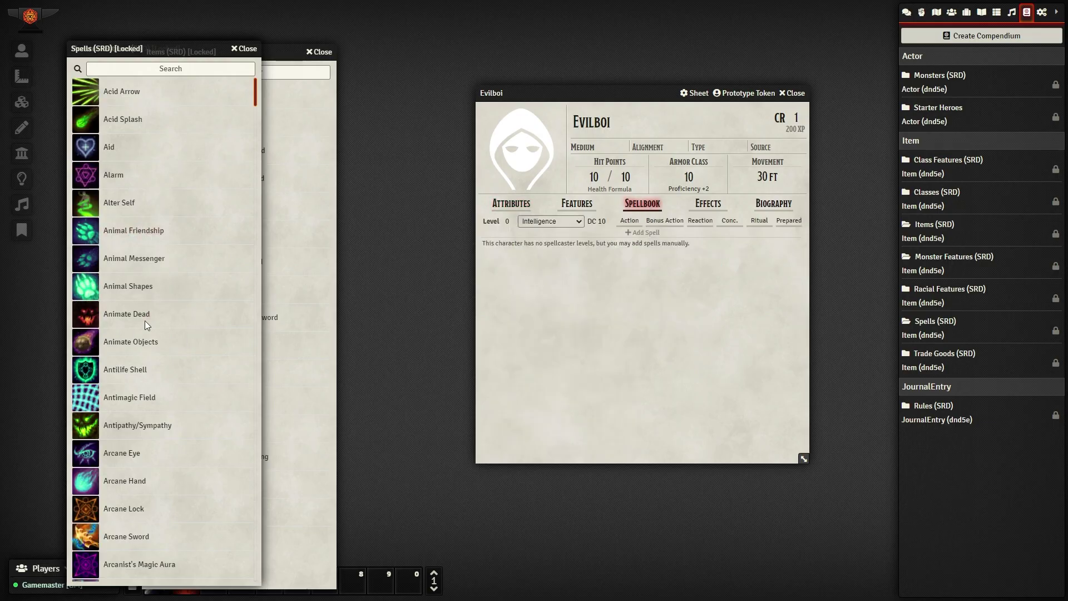
Step: Add the Animate Dead spell to Evilboi's spellbook and set the 3rd level spell slots to 2
{"action": "left_click_drag", "start_coordinate": [110, 321], "coordinate": [610, 272]}
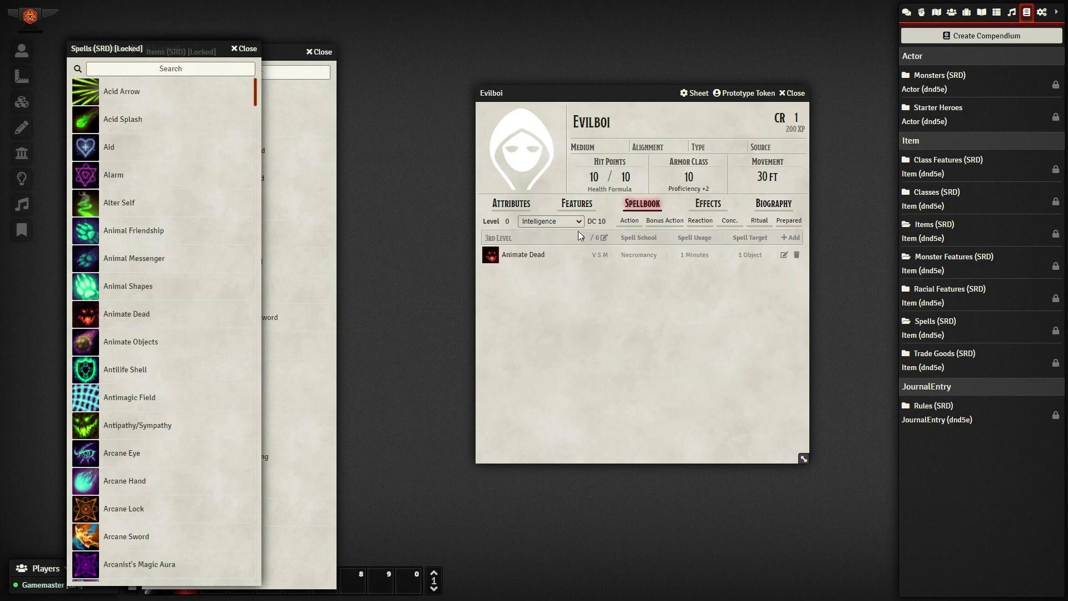
{"action": "left_click", "coordinate": [582, 238]}
{"action": "type", "text": "2"}
Step: Browse the creature list in the Monsters (SRD) compendium and open one of its entries
{"action": "left_click", "coordinate": [945, 78]}
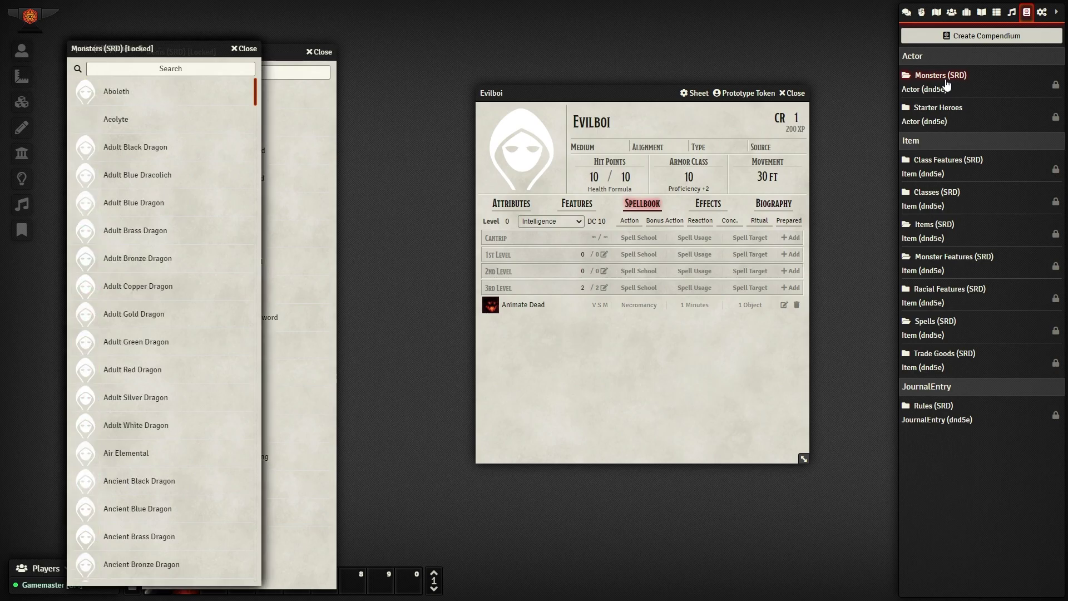
{"action": "scroll", "coordinate": [157, 188], "scroll_direction": "down", "scroll_amount": 10}
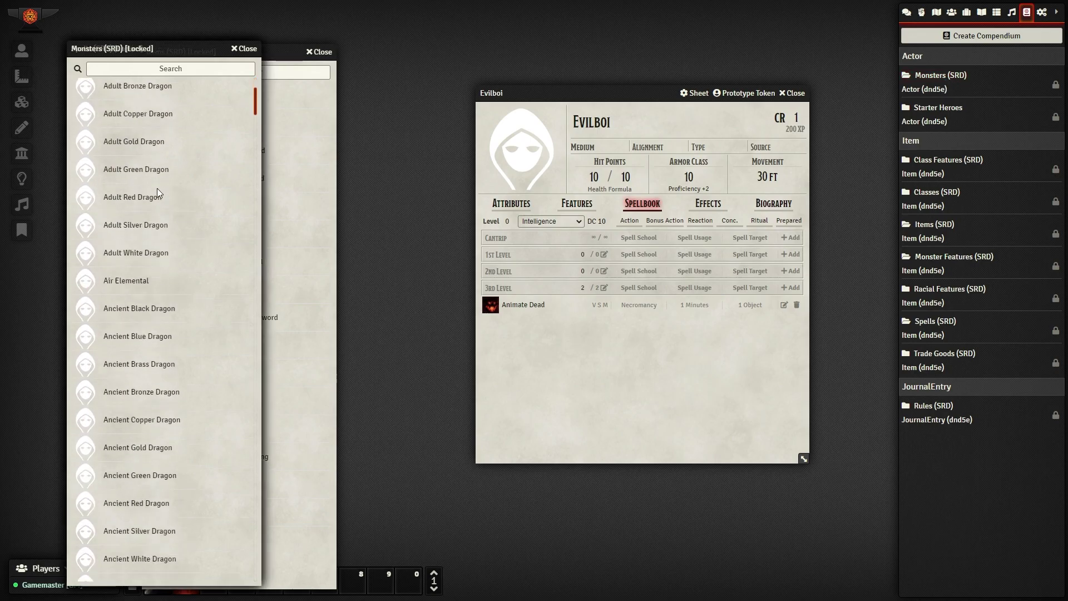
{"action": "scroll", "coordinate": [158, 191], "scroll_direction": "down", "scroll_amount": 4}
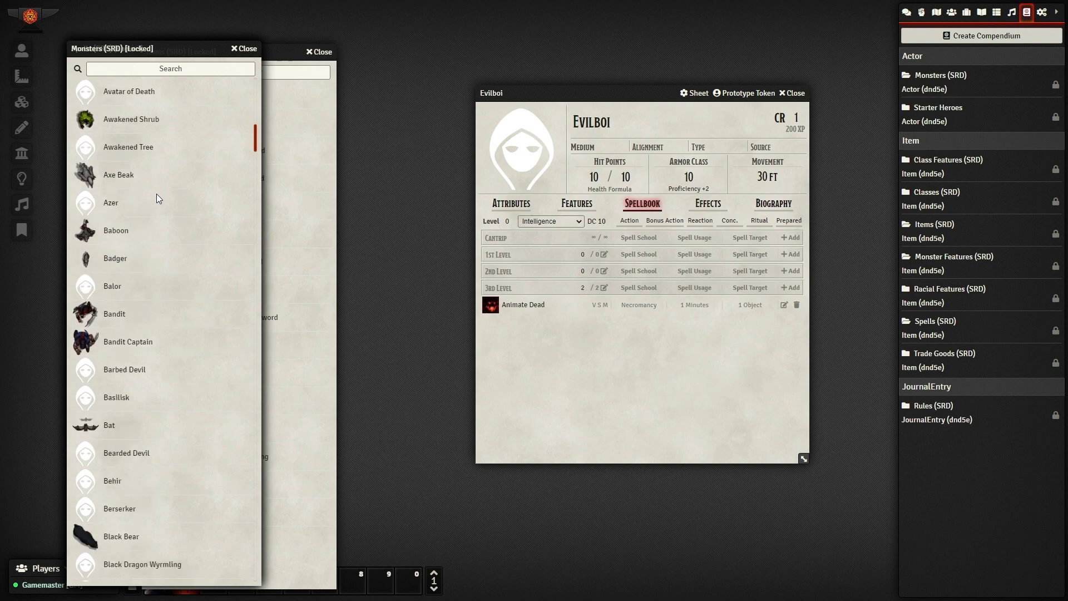
{"action": "left_click", "coordinate": [111, 120]}
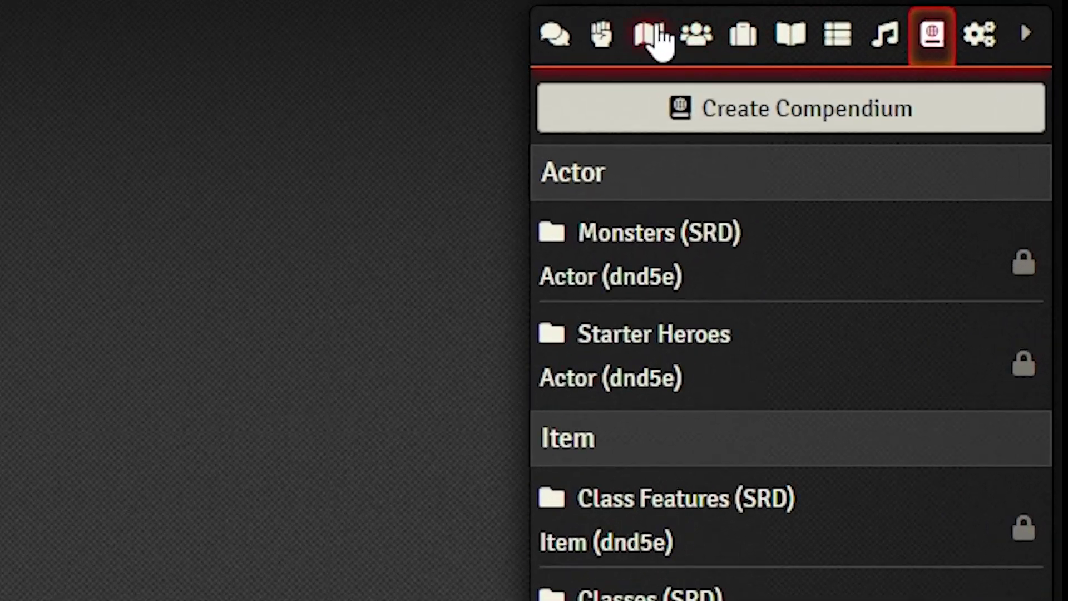
Step: Create a new scene named Sewers!
{"action": "left_click", "coordinate": [936, 12]}
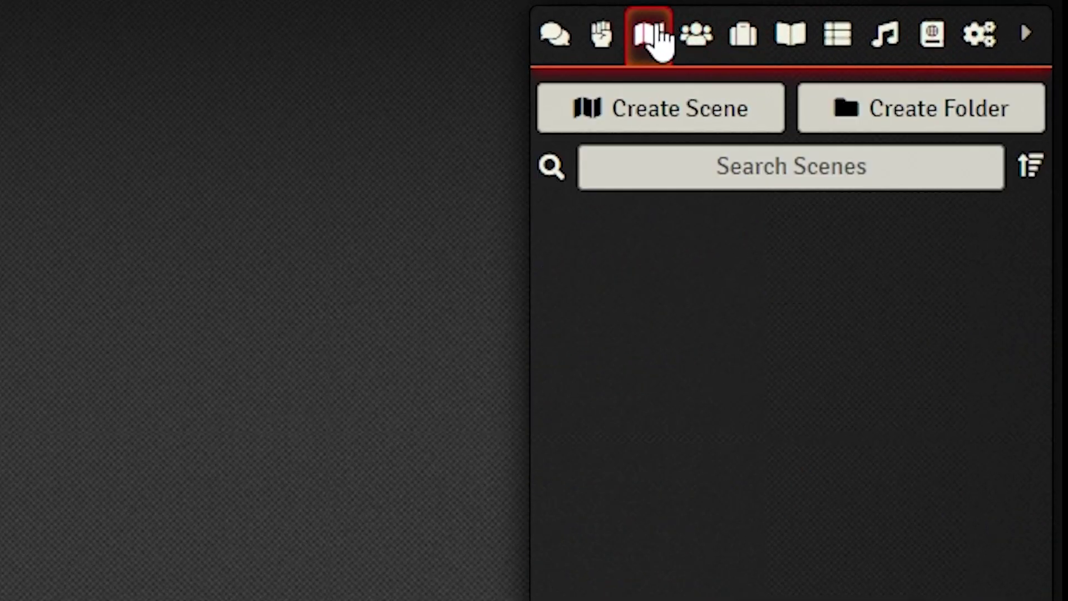
{"action": "left_click", "coordinate": [704, 125]}
{"action": "left_click", "coordinate": [182, 166]}
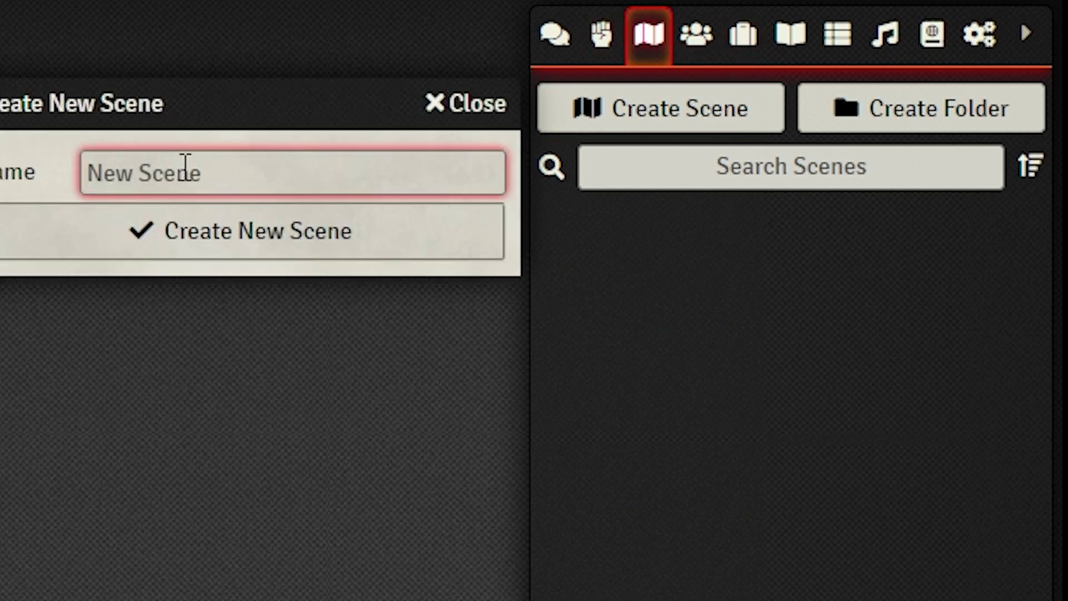
{"action": "type", "text": "Sewers"}
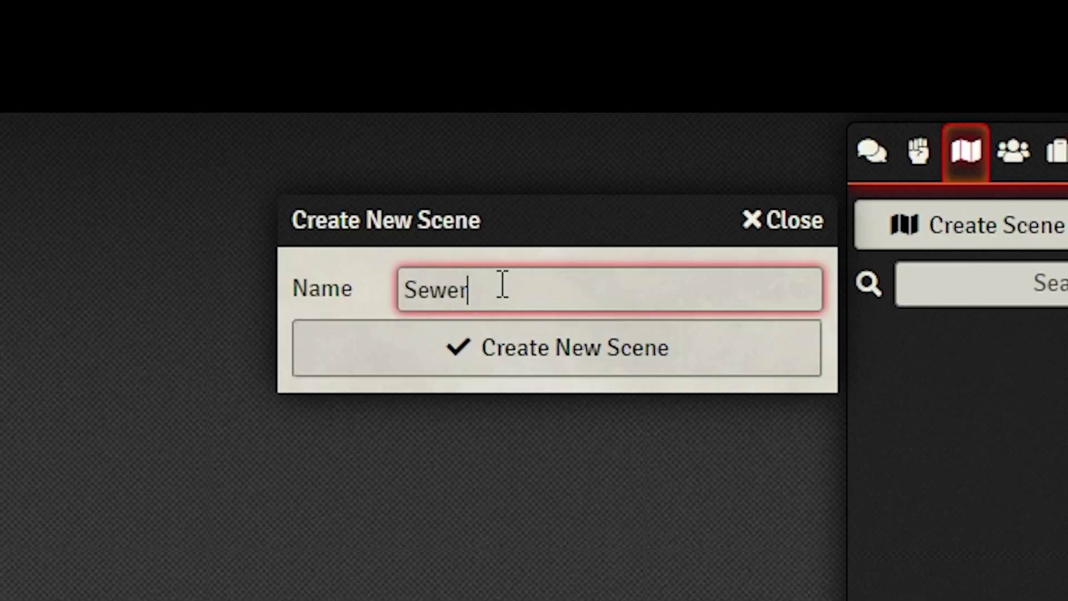
{"action": "type", "text": "!"}
{"action": "key", "text": "Return"}
Step: Upload the Virdyne Sewers map from the Battle Maps folder as the scene's background image
{"action": "left_click", "coordinate": [847, 213]}
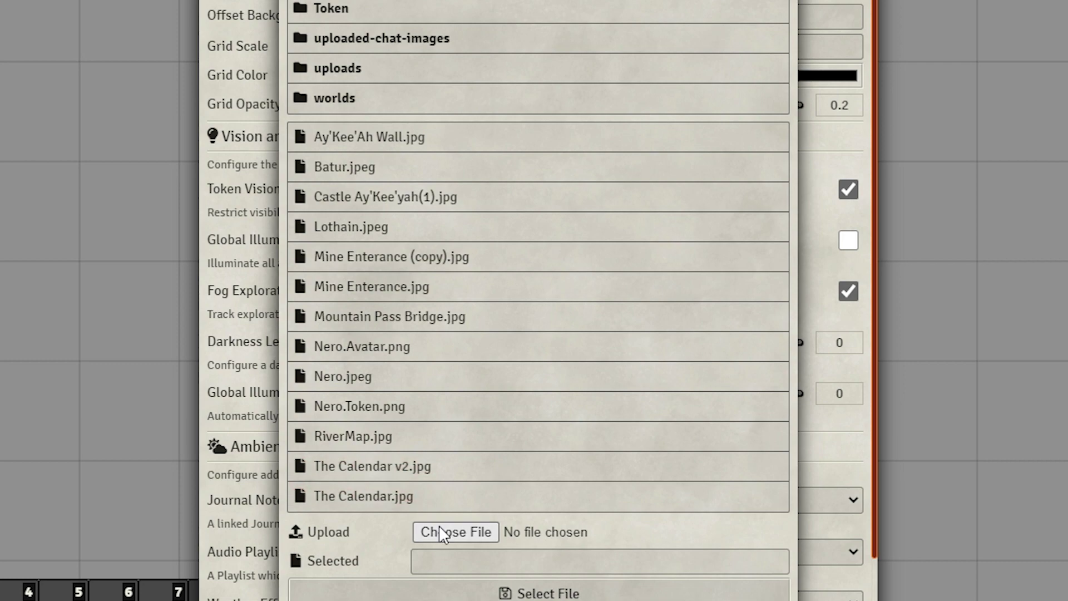
{"action": "left_click", "coordinate": [439, 533]}
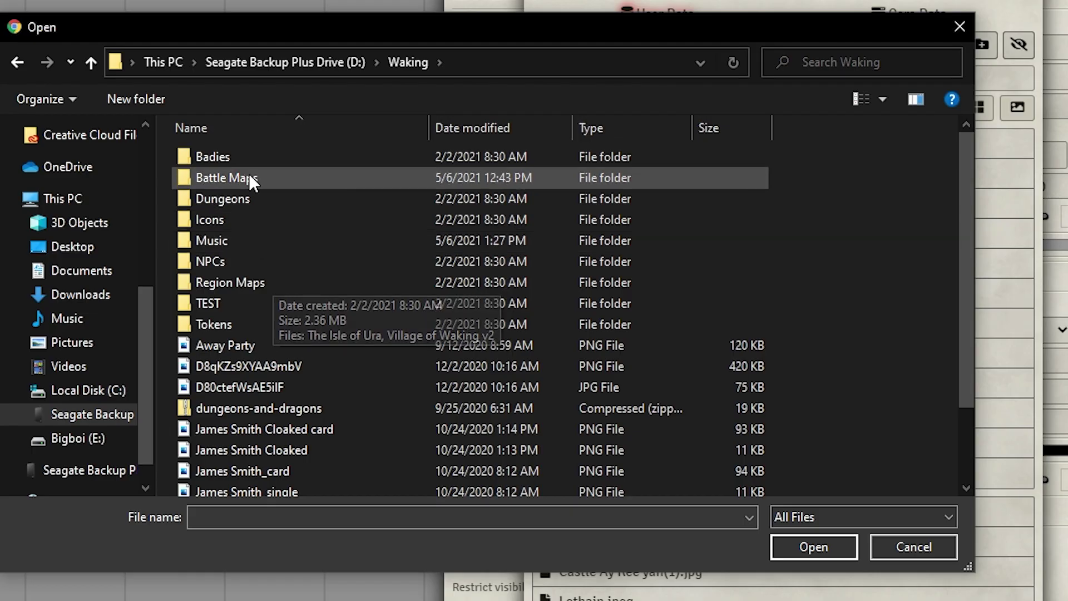
{"action": "double_click", "coordinate": [248, 174]}
{"action": "scroll", "coordinate": [599, 245], "scroll_direction": "down", "scroll_amount": 3}
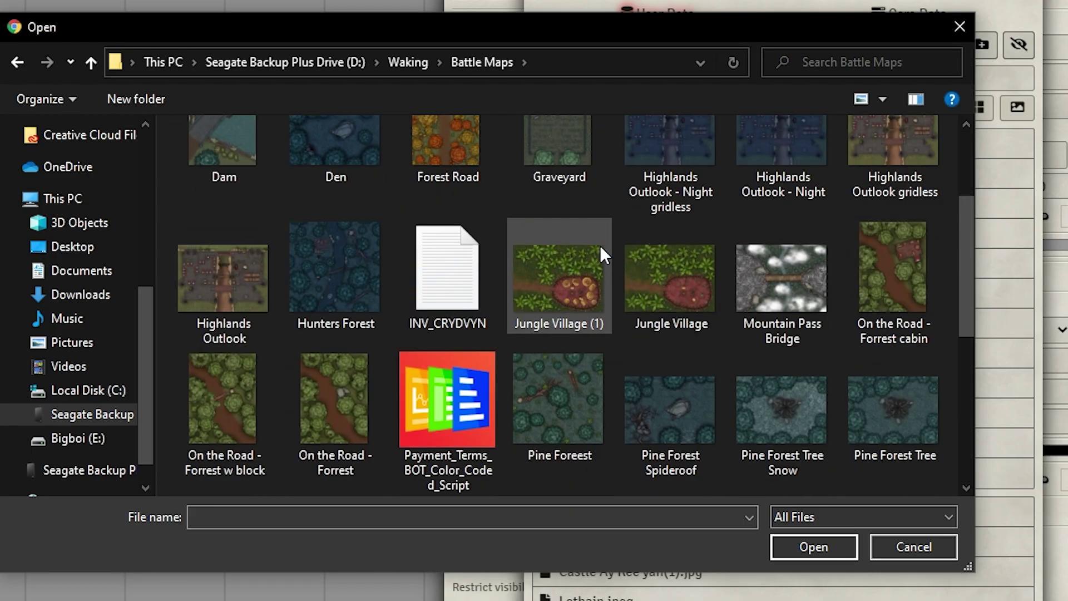
{"action": "scroll", "coordinate": [600, 245], "scroll_direction": "down", "scroll_amount": 8}
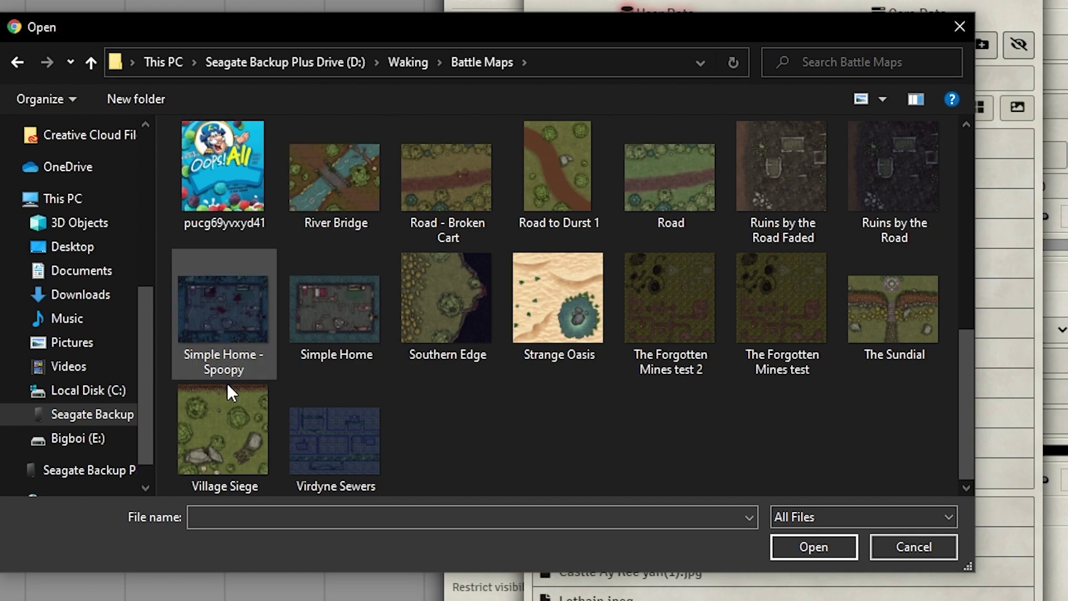
{"action": "double_click", "coordinate": [312, 424]}
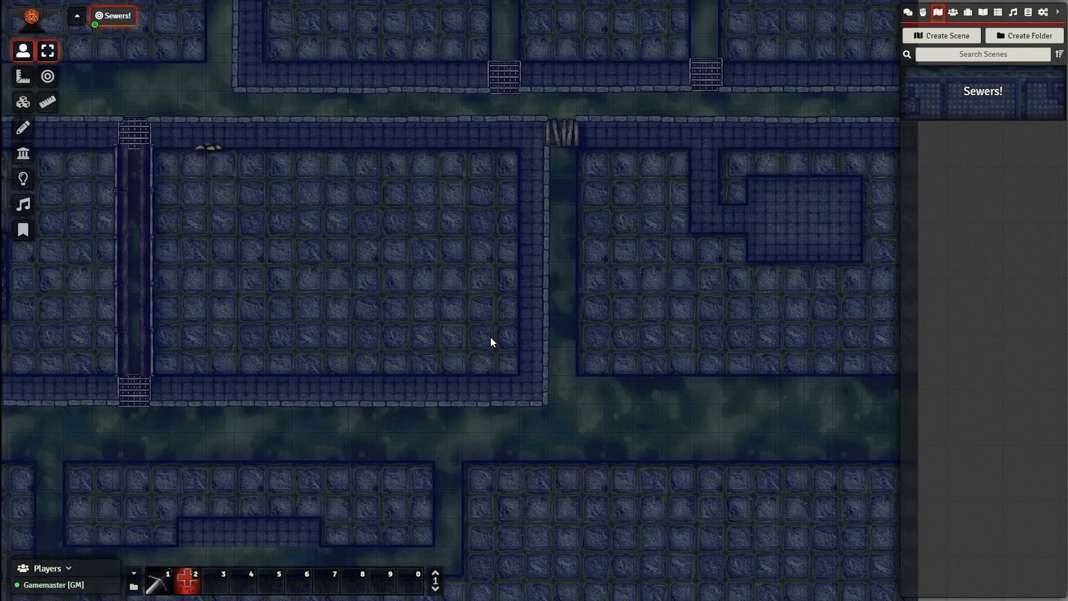
Step: Open the grid configuration tool for the Sewers! scene and enlarge the background image scale to 1.8
{"action": "scroll", "coordinate": [233, 281], "scroll_direction": "down", "scroll_amount": 5}
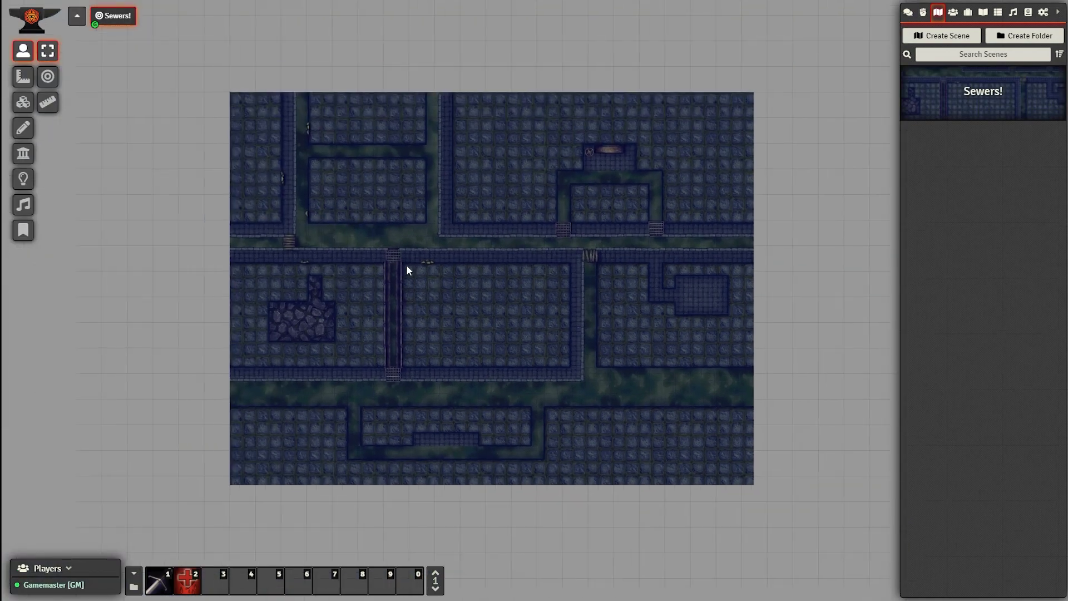
{"action": "scroll", "coordinate": [532, 332], "scroll_direction": "up", "scroll_amount": 8}
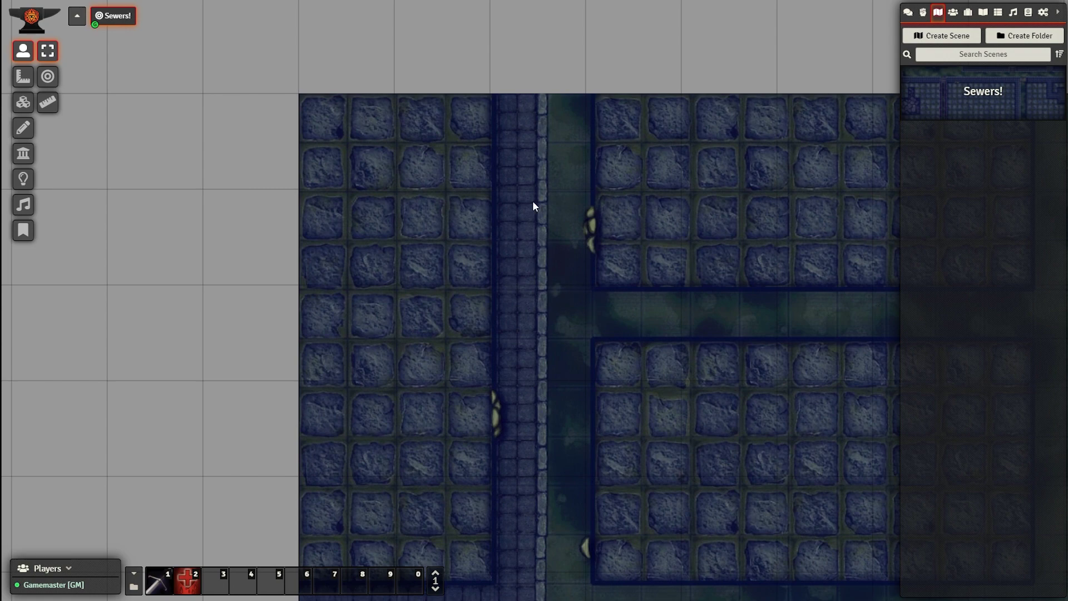
{"action": "scroll", "coordinate": [266, 81], "scroll_direction": "down", "scroll_amount": 2}
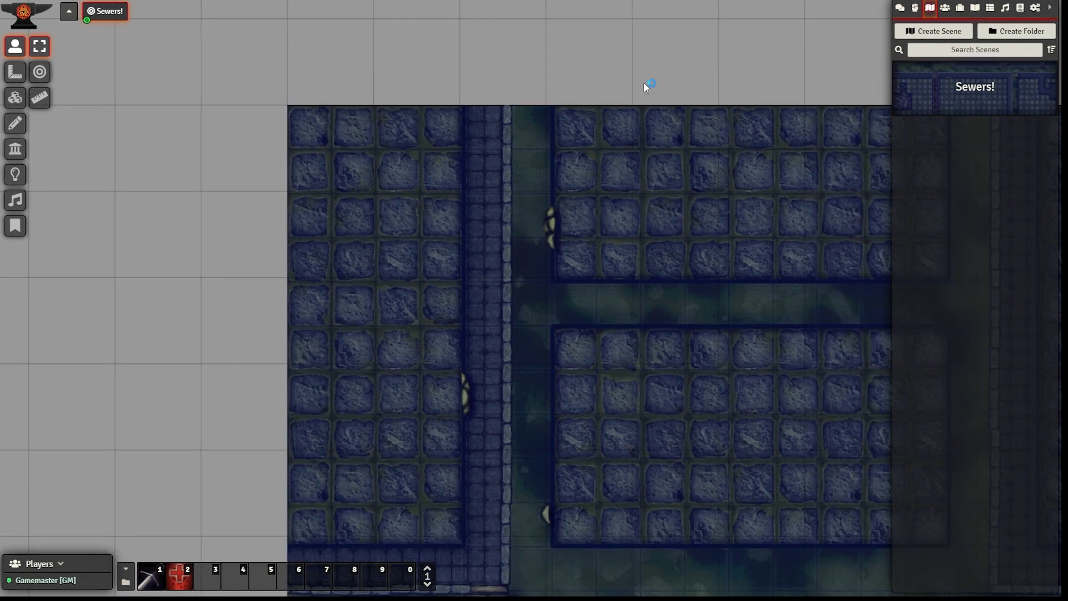
{"action": "right_click", "coordinate": [118, 16]}
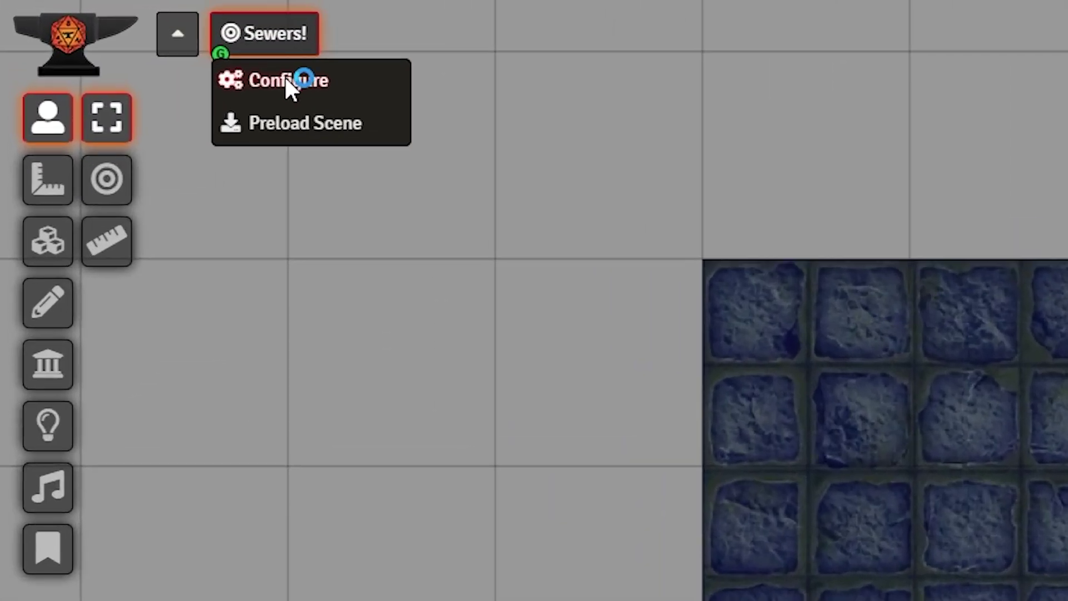
{"action": "left_click", "coordinate": [119, 36]}
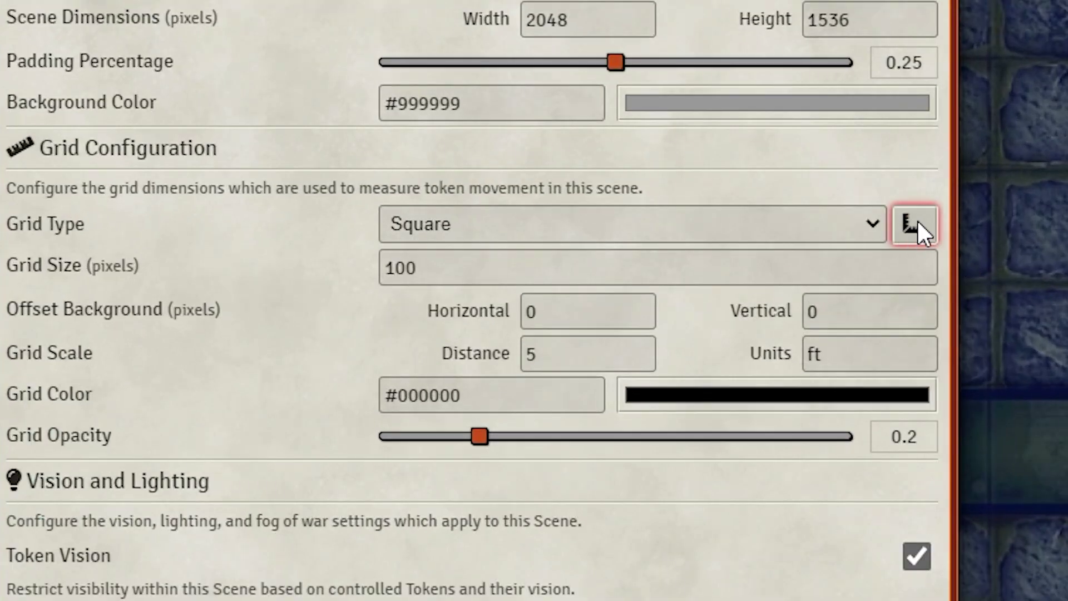
{"action": "left_click", "coordinate": [916, 222]}
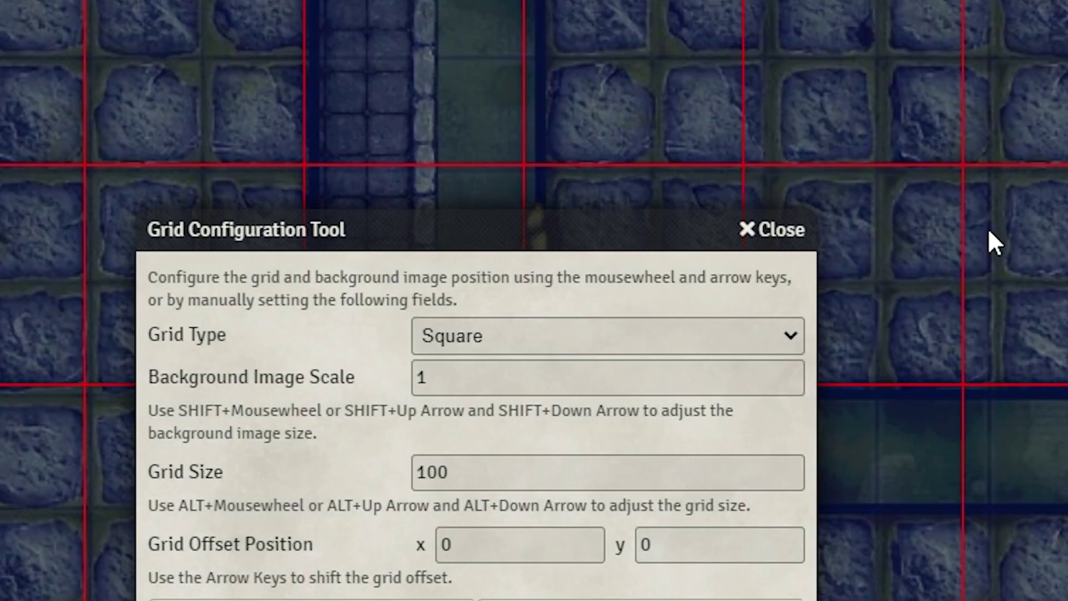
{"action": "scroll", "coordinate": [707, 369], "scroll_direction": "up", "scroll_amount": 12}
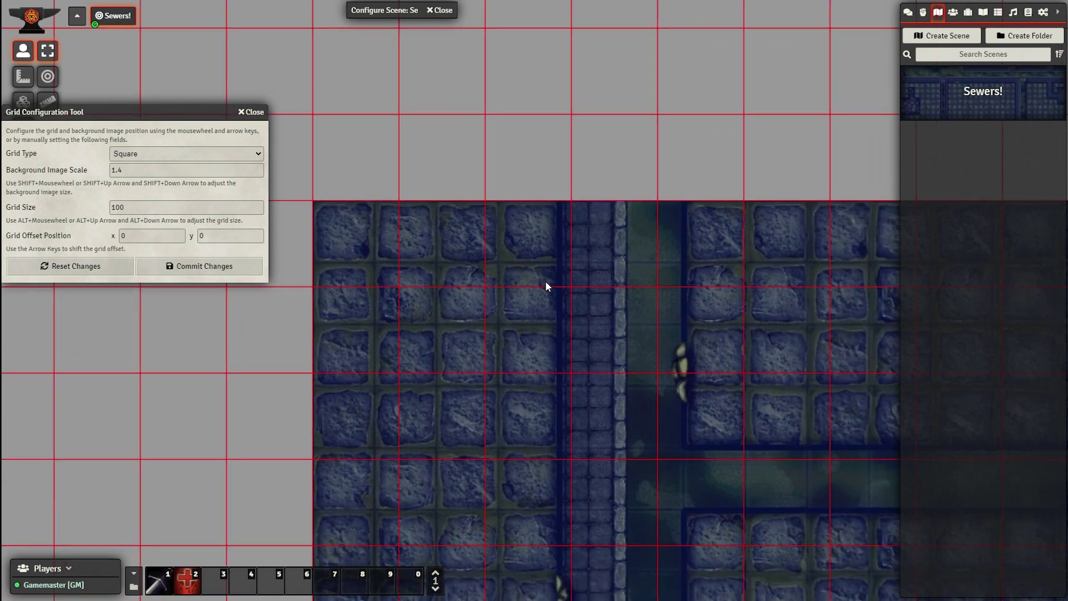
{"action": "scroll", "coordinate": [505, 316], "scroll_direction": "up", "scroll_amount": 7}
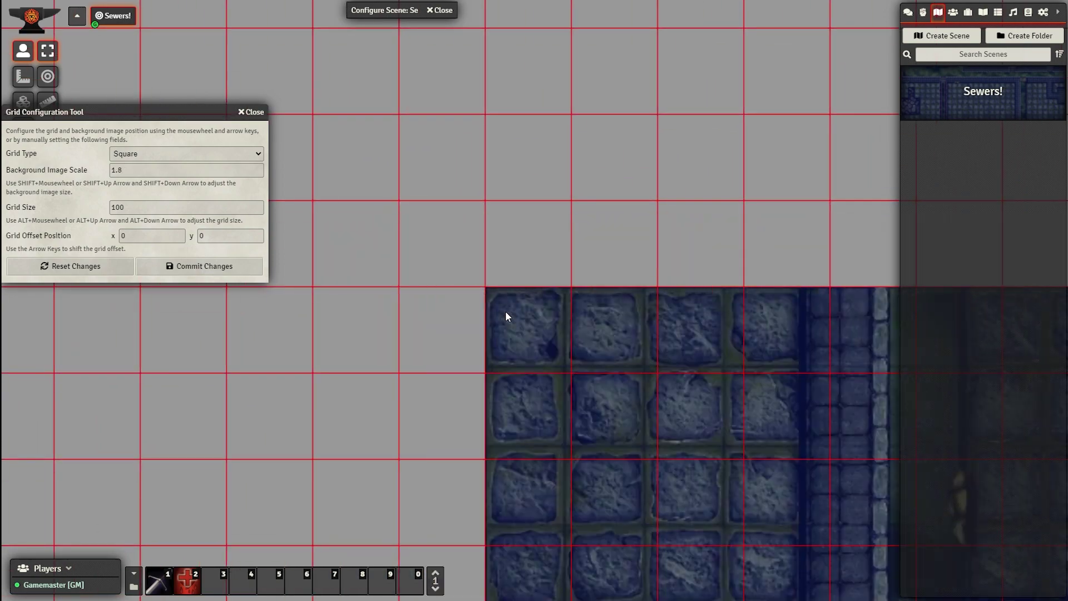
Step: Fine-tune the background image scale to 1.952 so the map's tiles line up with the grid
{"action": "left_click", "coordinate": [133, 169]}
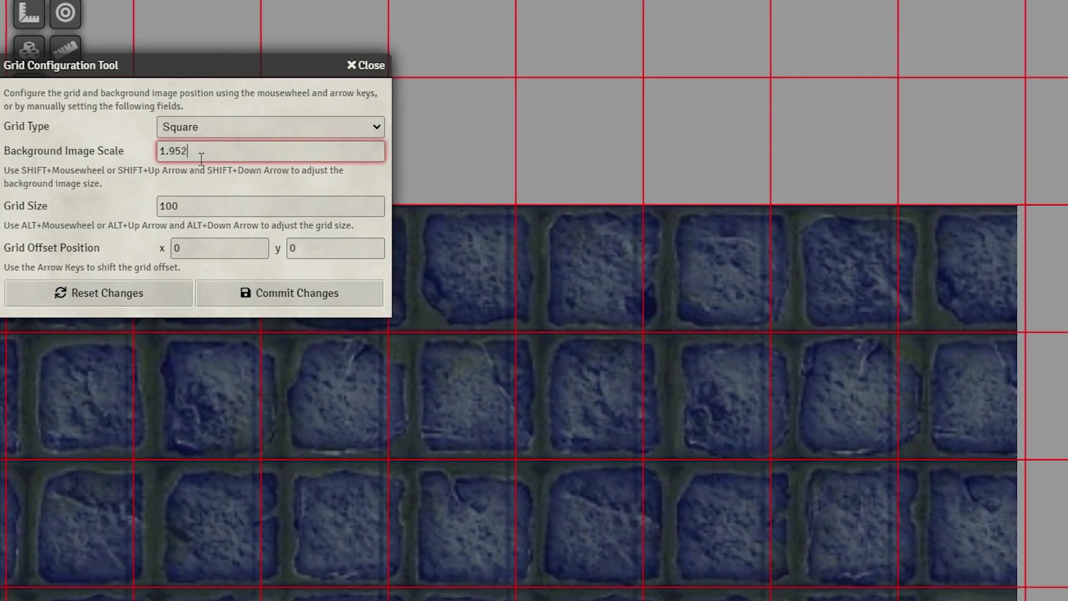
{"action": "type", "text": "2"}
{"action": "left_click_drag", "start_coordinate": [233, 146], "coordinate": [184, 153]}
{"action": "left_click", "coordinate": [539, 83]}
Step: Close Evilboi's sheet and place an Evilboi token on the sewer walkway east of Abigail's token
{"action": "scroll", "coordinate": [857, 346], "scroll_direction": "down", "scroll_amount": 3}
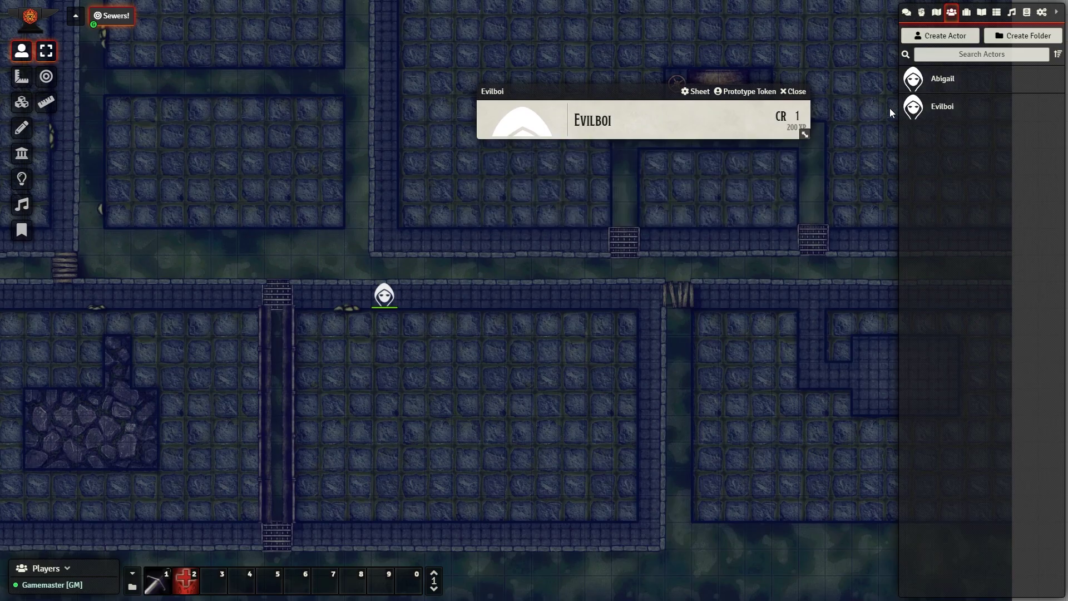
{"action": "key", "text": "Escape"}
{"action": "left_click_drag", "start_coordinate": [921, 111], "coordinate": [491, 296]}
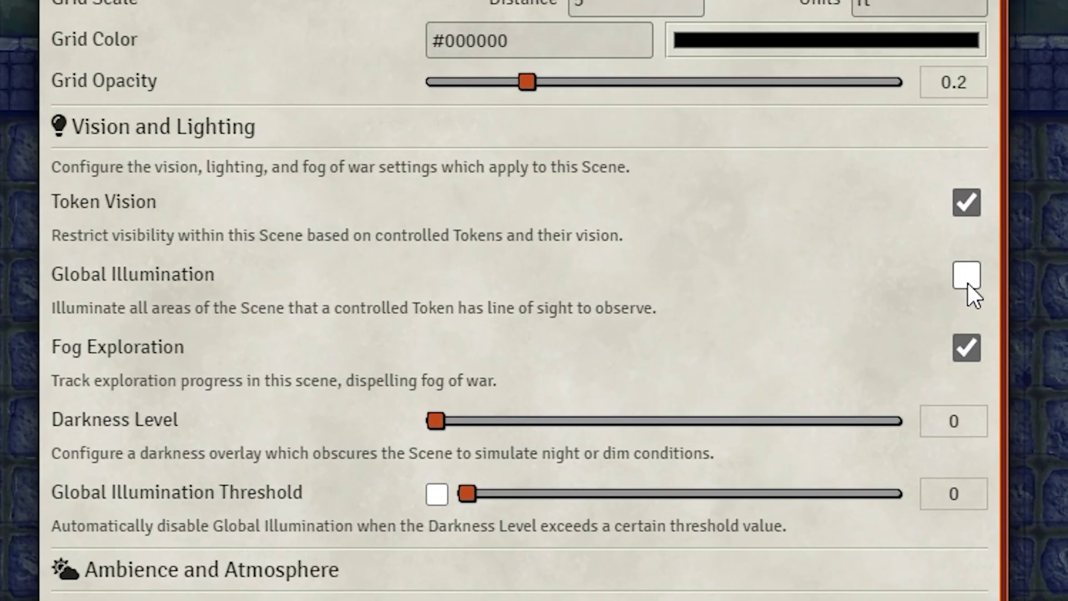
Step: Enable Global Illumination for the Sewers! scene, and pause and resume the game
{"action": "left_click", "coordinate": [707, 380]}
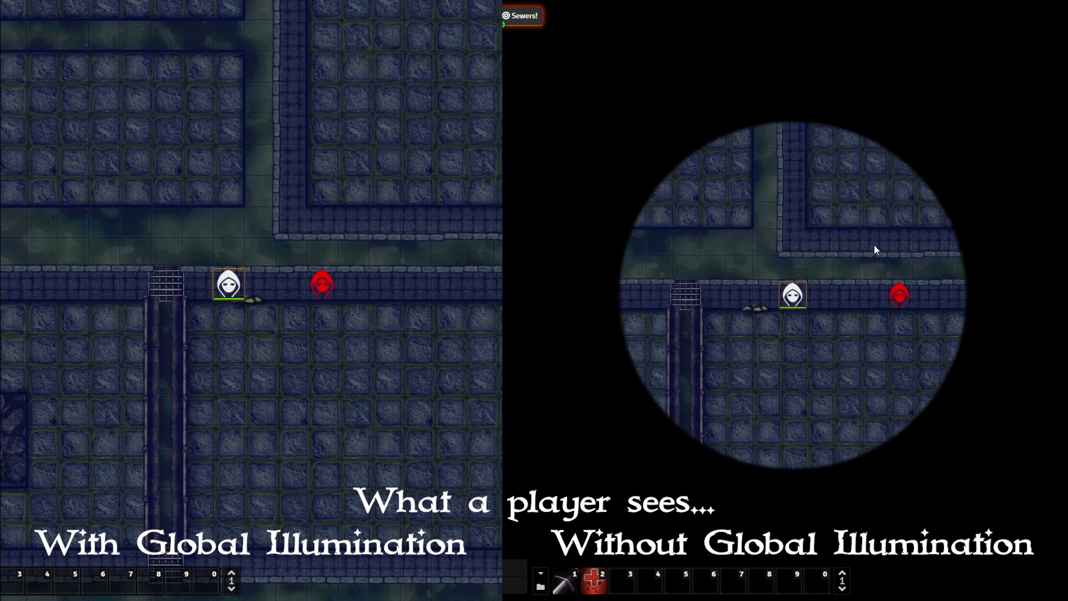
{"action": "key", "text": "space"}
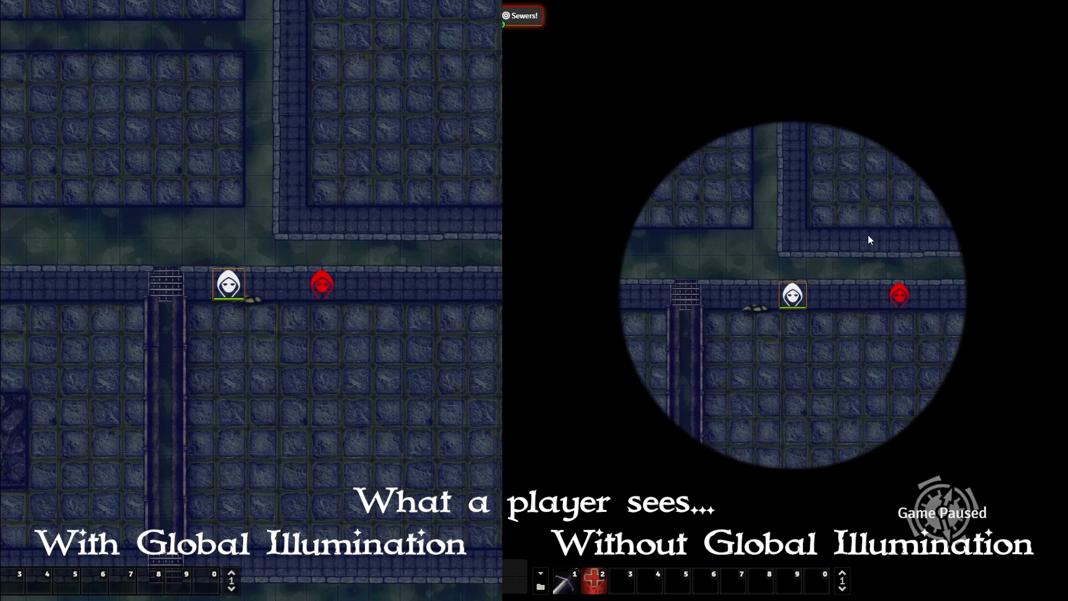
{"action": "key", "text": "space"}
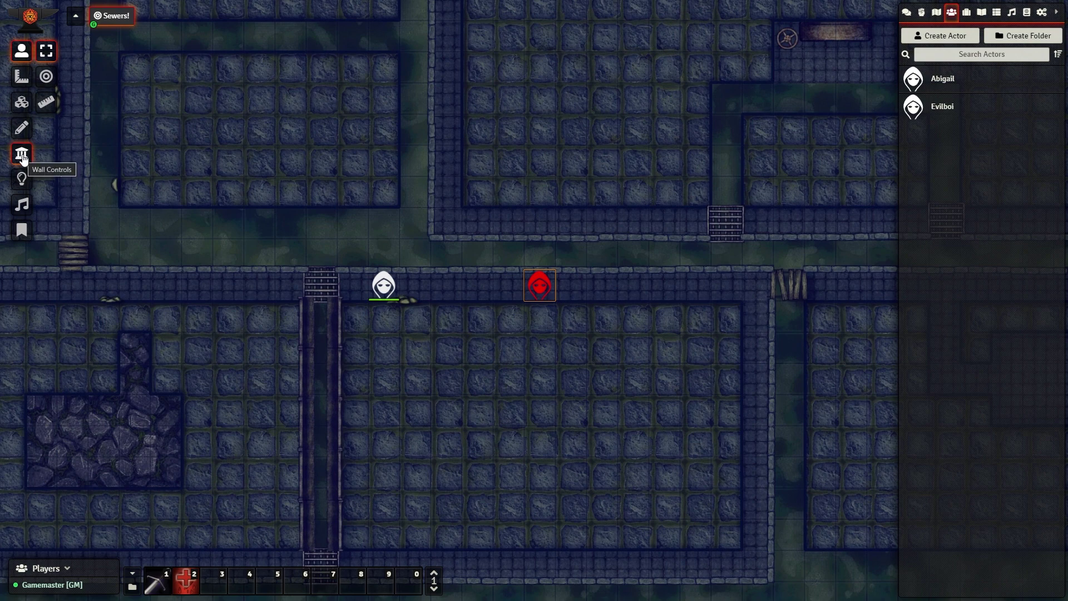
Step: Draw walls along the edges of the large stone block south of the tokens' walkway, undoing the stray wall
{"action": "left_click", "coordinate": [21, 156]}
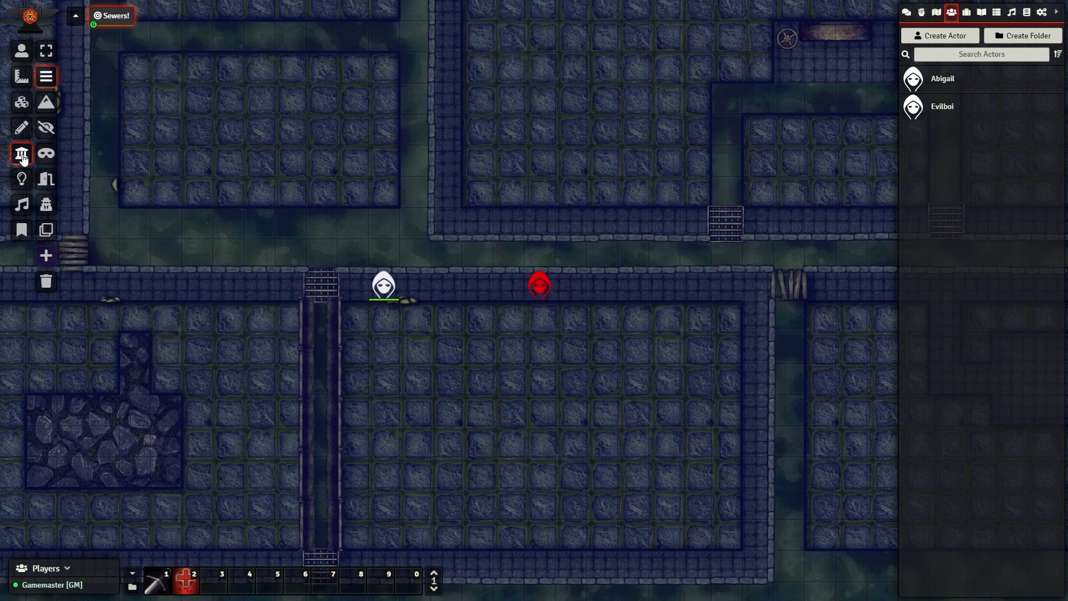
{"action": "left_click", "coordinate": [47, 80]}
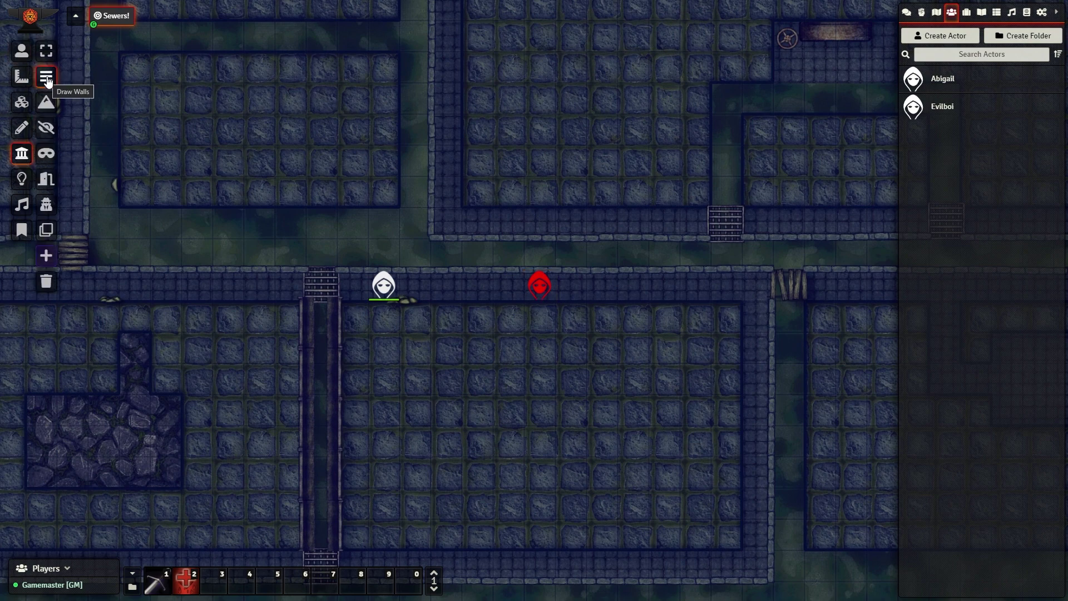
{"action": "mouse_move", "coordinate": [339, 301]}
{"action": "left_mouse_down"}
{"action": "mouse_move", "coordinate": [486, 312]}
{"action": "mouse_move", "coordinate": [739, 302]}
{"action": "left_mouse_up"}
{"action": "left_click_drag", "start_coordinate": [743, 546], "coordinate": [738, 302]}
{"action": "right_click", "coordinate": [737, 307]}
{"action": "key", "text": "ctrl+z"}
{"action": "mouse_move", "coordinate": [341, 301]}
{"action": "left_mouse_down"}
{"action": "mouse_move", "coordinate": [739, 302]}
{"action": "mouse_move", "coordinate": [733, 522]}
{"action": "mouse_move", "coordinate": [742, 549]}
{"action": "mouse_move", "coordinate": [344, 549]}
{"action": "mouse_move", "coordinate": [355, 316]}
{"action": "mouse_move", "coordinate": [342, 302]}
{"action": "left_mouse_up"}
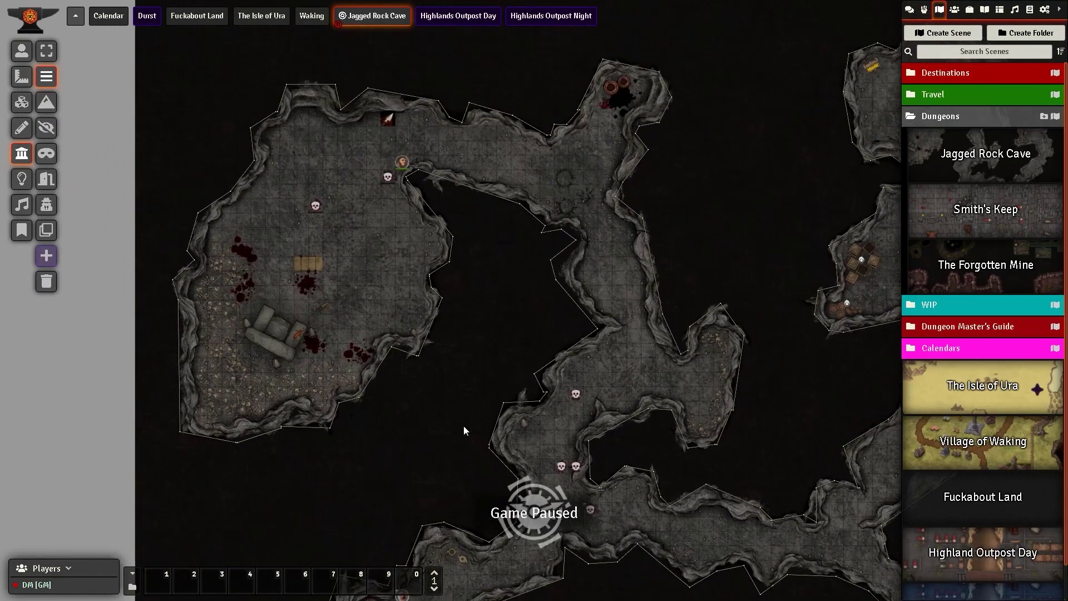
{"action": "left_click_drag", "start_coordinate": [465, 430], "coordinate": [278, 424]}
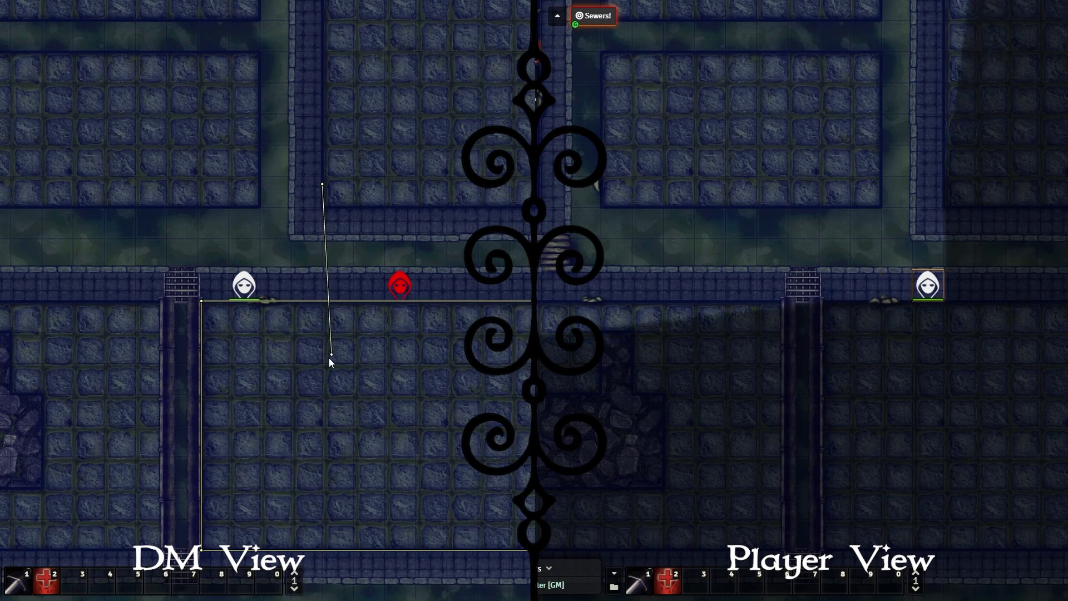
Step: Extend the lower end of the normal wall that crosses the walkway between the Abigail and Evilboi tokens
{"action": "left_click_drag", "start_coordinate": [329, 359], "coordinate": [326, 373]}
{"action": "double_click", "coordinate": [320, 369]}
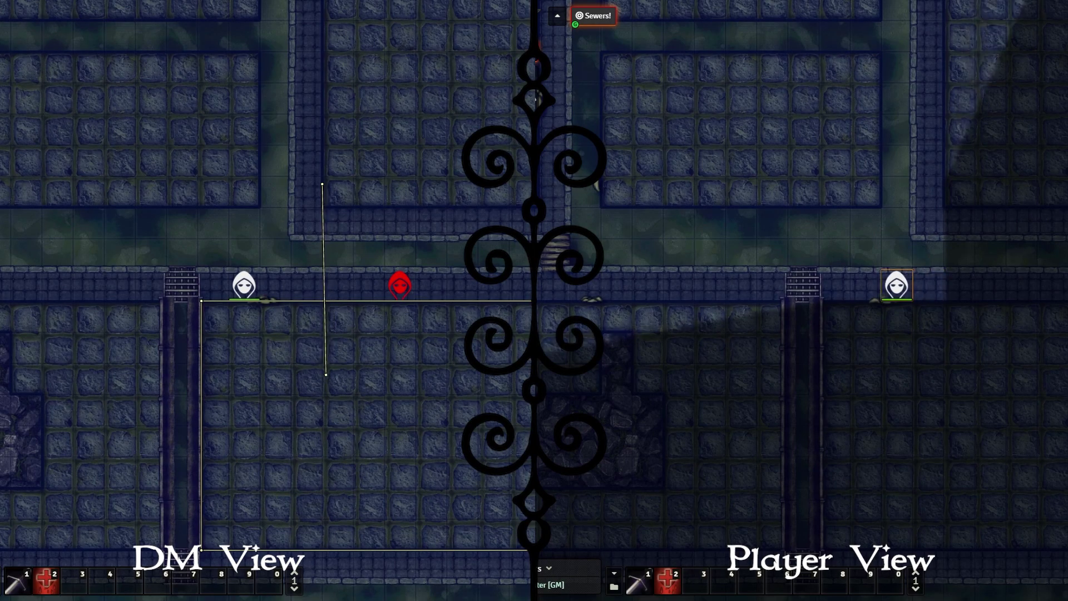
{"action": "left_click", "coordinate": [245, 288]}
Step: Draw a square of chained terrain walls on the walkway between the two tokens and delete the selected wall
{"action": "left_click_drag", "start_coordinate": [291, 298], "coordinate": [294, 242]}
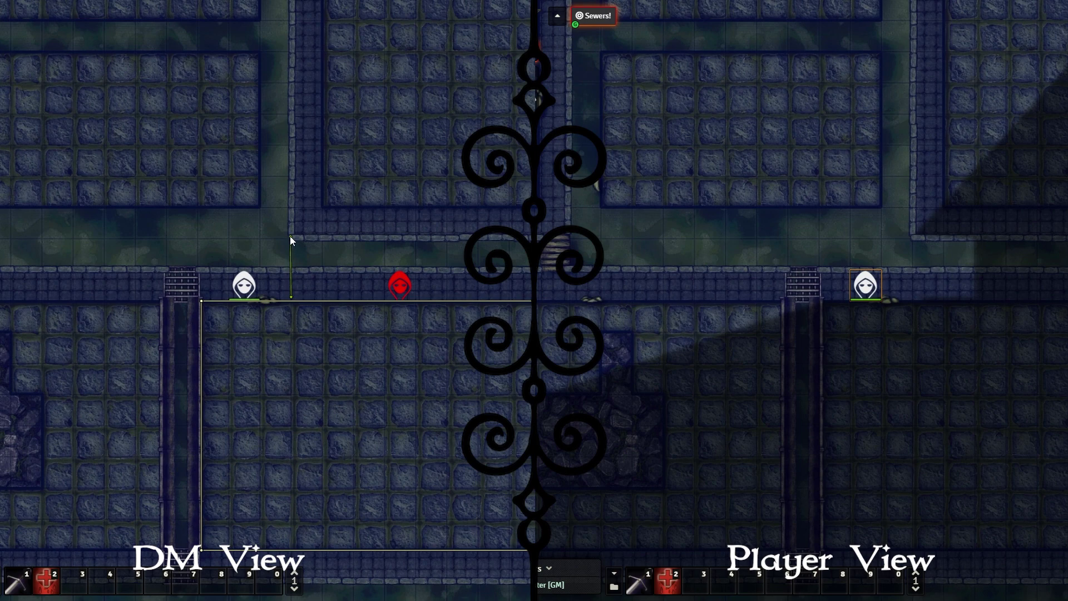
{"action": "left_click", "coordinate": [290, 235], "text": "ctrl"}
{"action": "left_click", "coordinate": [354, 238], "text": "ctrl"}
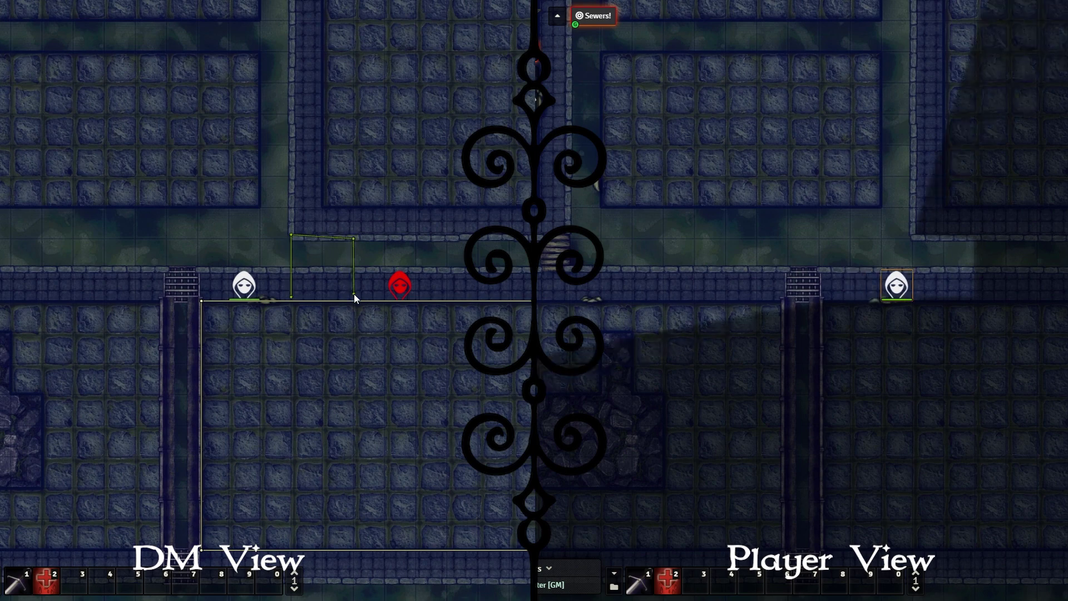
{"action": "double_click", "coordinate": [353, 295]}
{"action": "left_click", "coordinate": [292, 298]}
{"action": "left_click_drag", "start_coordinate": [292, 298], "coordinate": [354, 296]}
{"action": "key", "text": "Delete"}
Step: Redraw the remaining sides of the terrain wall square between the tokens and delete its west side
{"action": "left_click", "coordinate": [290, 235]}
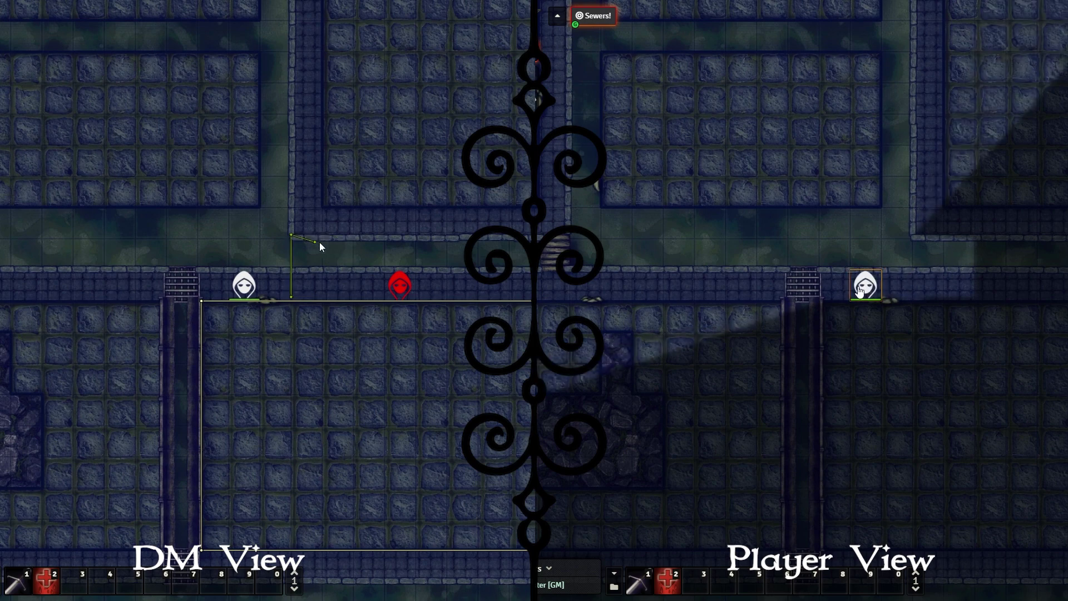
{"action": "left_click", "coordinate": [353, 238]}
{"action": "left_click", "coordinate": [352, 296]}
{"action": "double_click", "coordinate": [290, 298]}
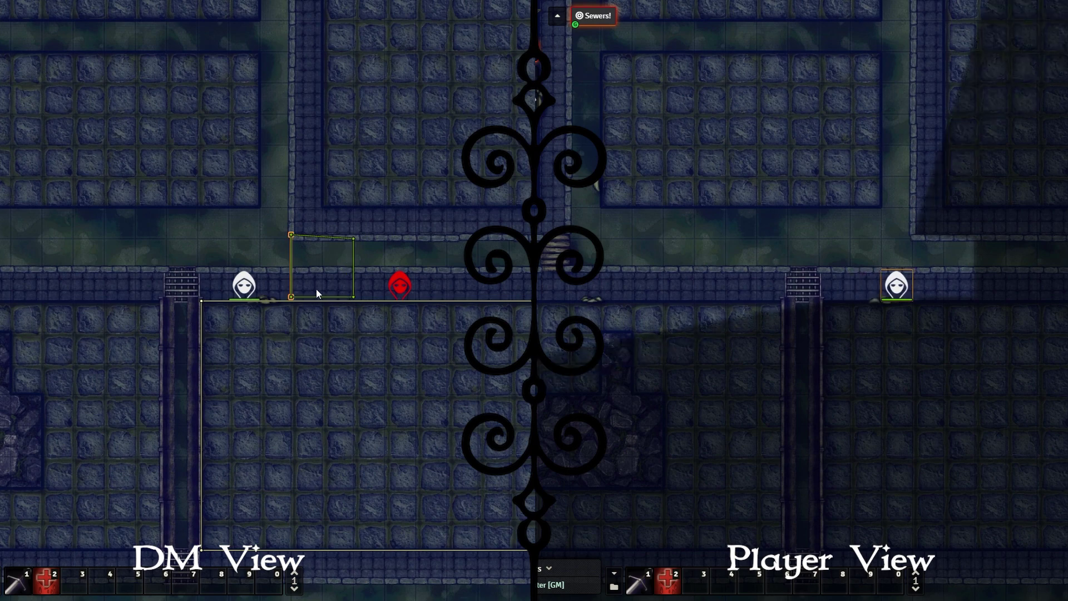
{"action": "key", "text": "Delete"}
Step: Draw terrain walls along the west and north sides of the square between the tokens, and end the wall drawing
{"action": "left_click", "coordinate": [291, 297]}
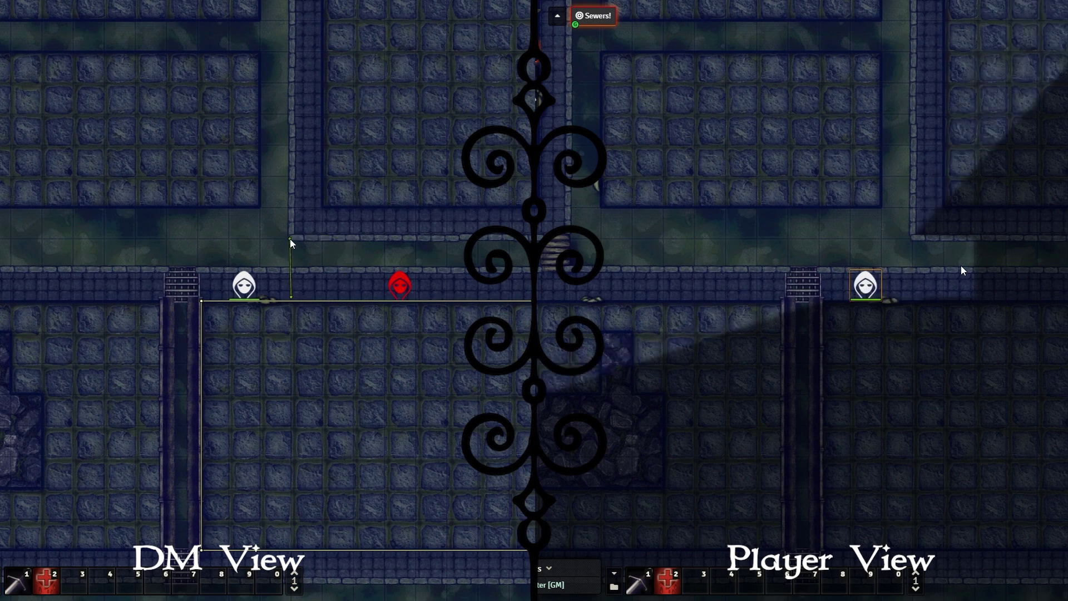
{"action": "left_click", "coordinate": [290, 235]}
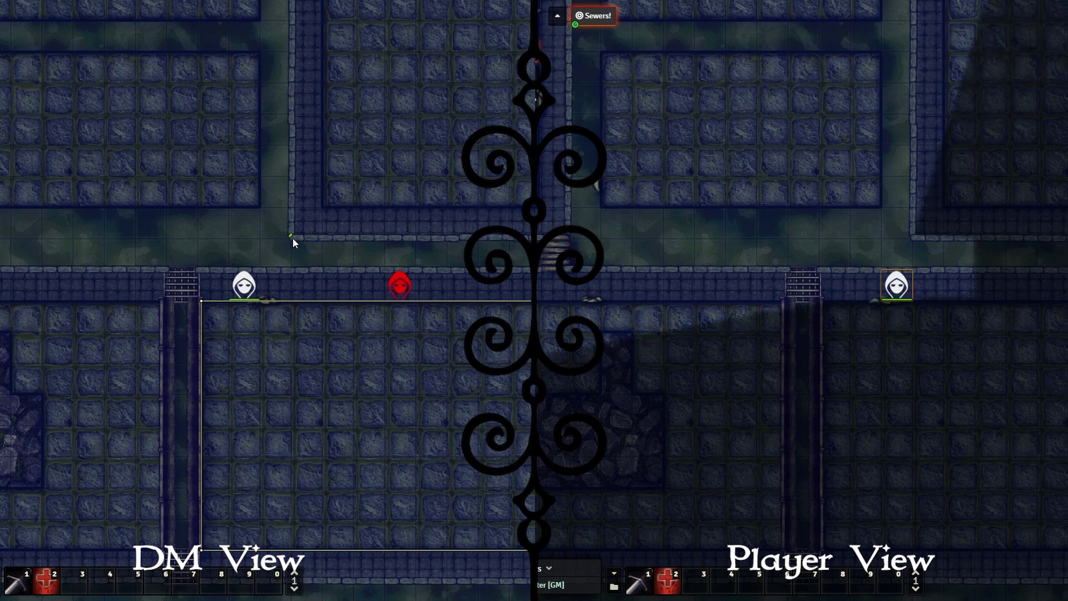
{"action": "left_click", "coordinate": [354, 238]}
{"action": "key", "text": "Escape"}
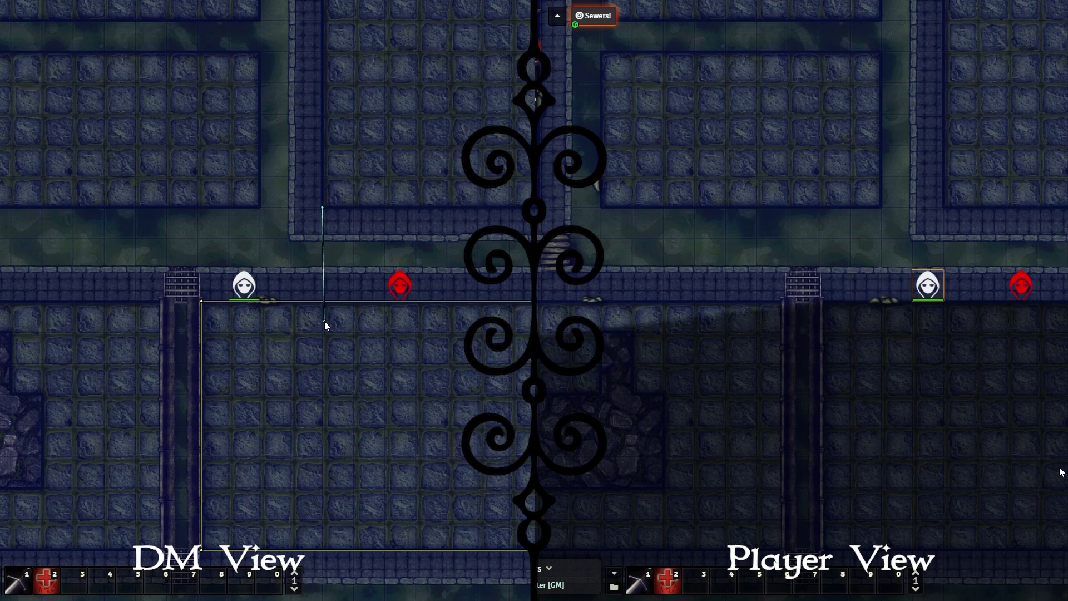
{"action": "key", "text": "Escape"}
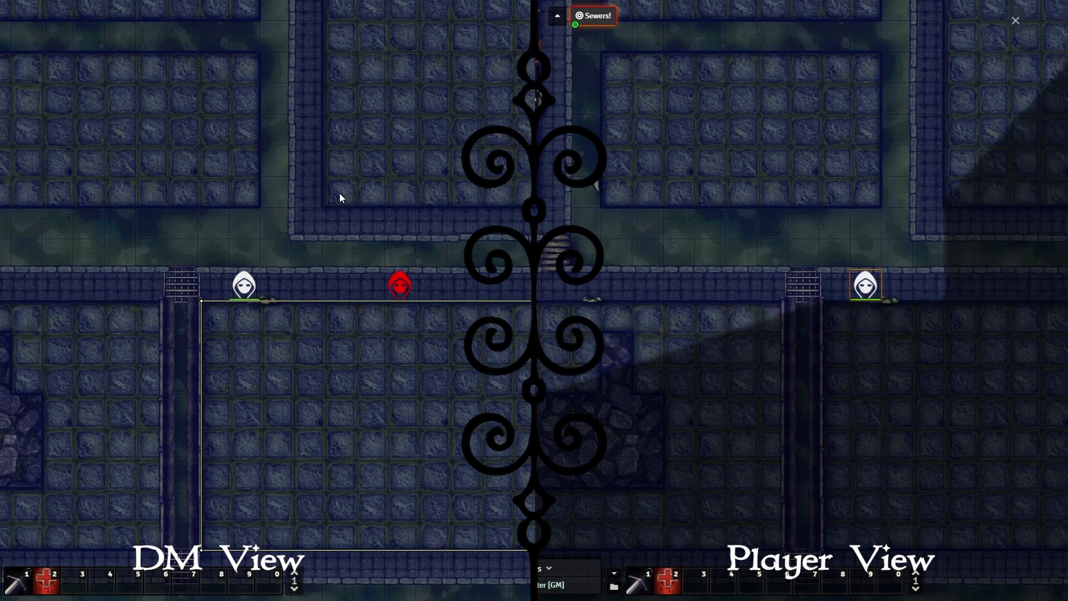
Step: Draw an ethereal wall from north to south across the walkway between the two tokens and end the wall drawing
{"action": "left_click", "coordinate": [323, 199]}
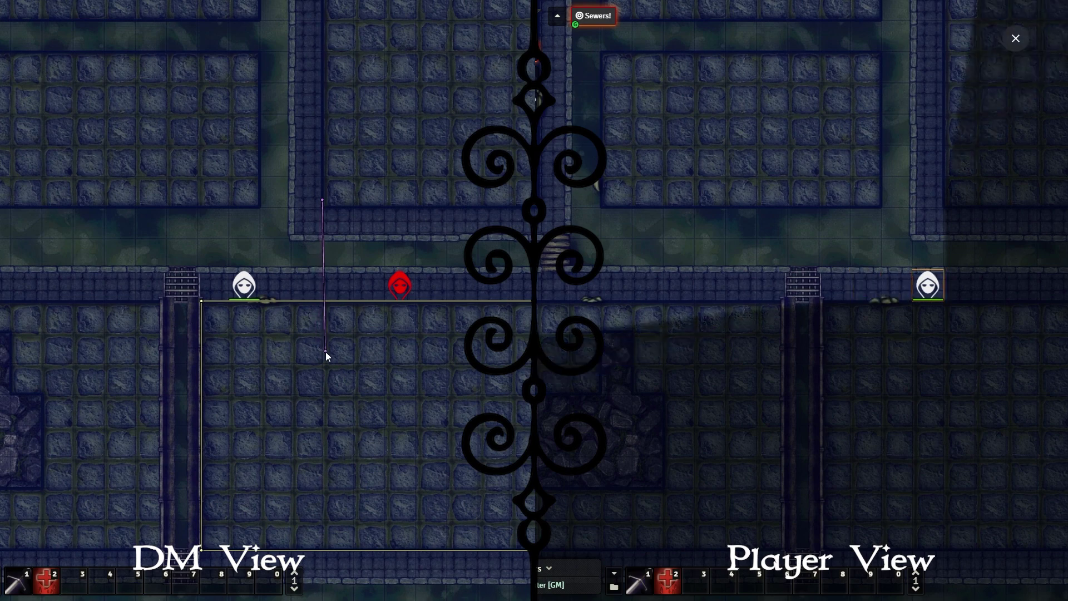
{"action": "key", "text": "Escape"}
{"action": "left_click", "coordinate": [322, 199]}
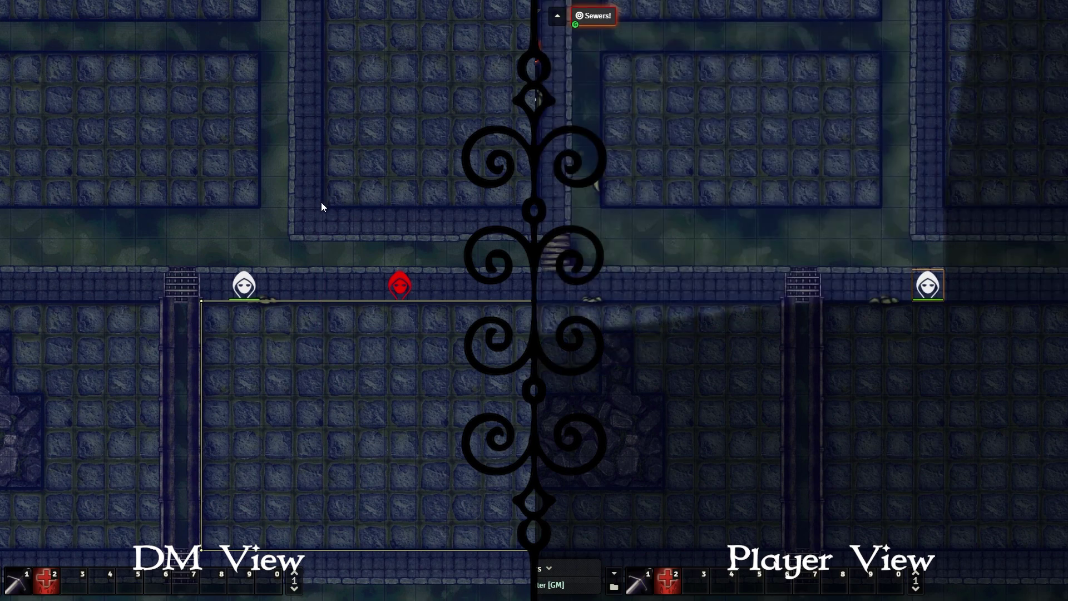
Step: Draw a door across the walkway between the two tokens, from the opposite ledge's edge to the walkway's south wall
{"action": "left_click", "coordinate": [322, 238]}
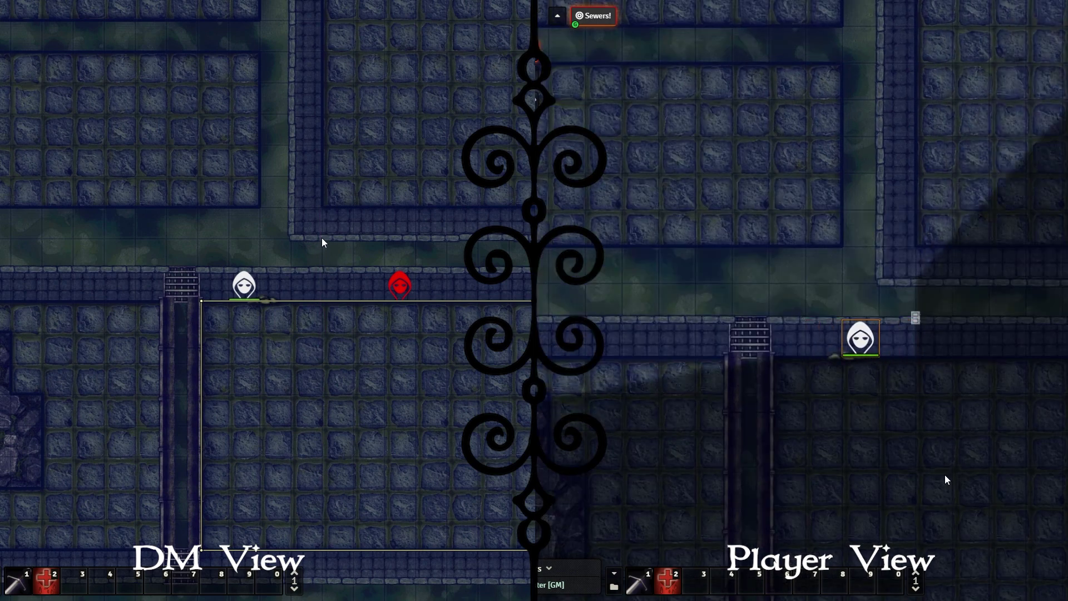
{"action": "right_click", "coordinate": [323, 301]}
{"action": "left_click", "coordinate": [325, 248]}
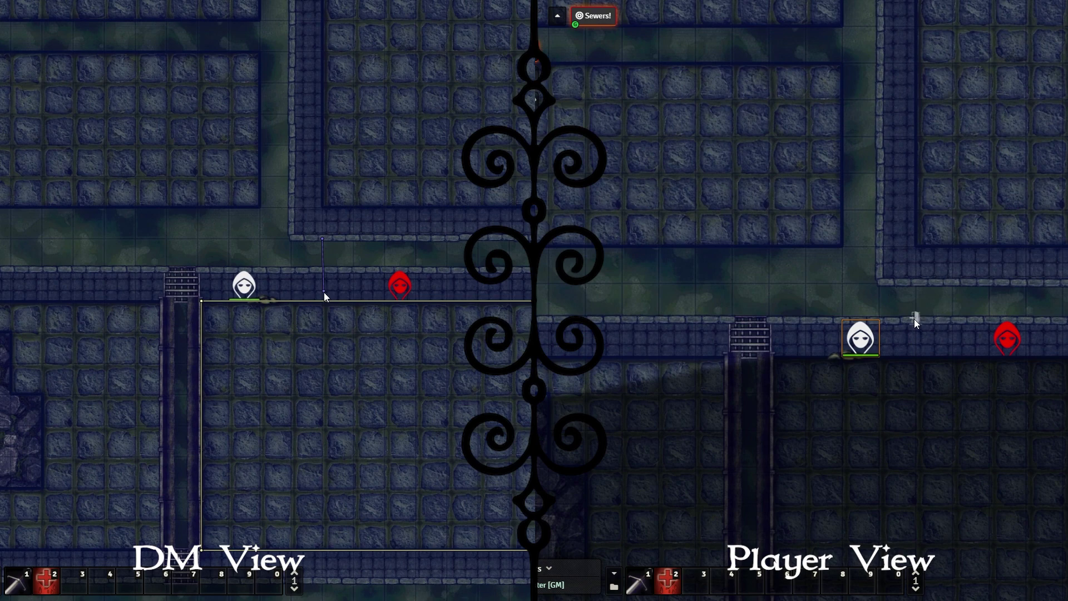
{"action": "left_click", "coordinate": [325, 303]}
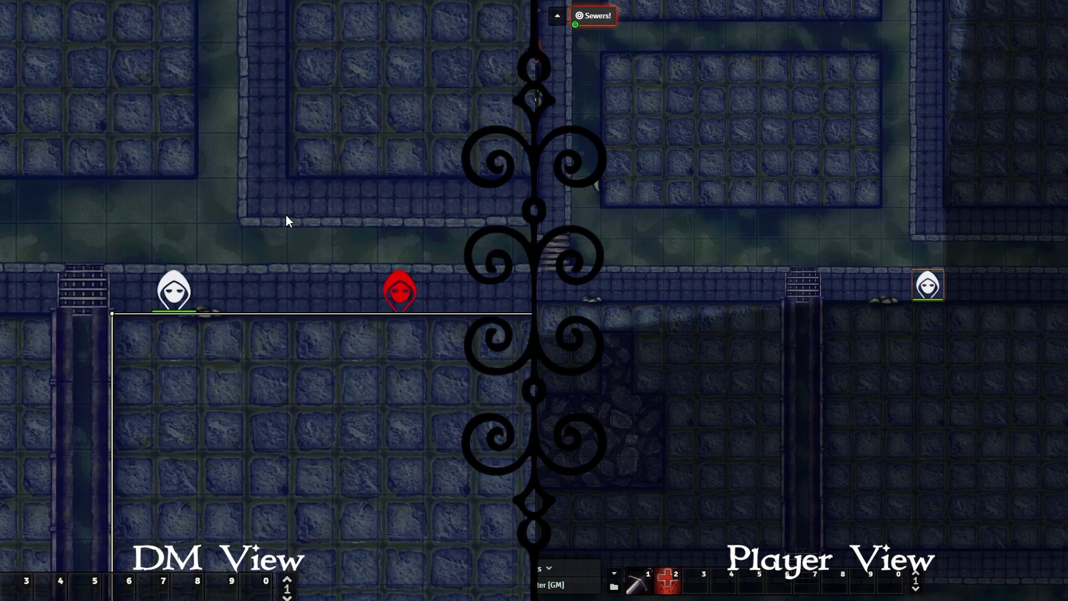
Step: Draw a secret door across the walkway, then walk the Abigail token two squares east to it, back west and east again
{"action": "left_click_drag", "start_coordinate": [286, 213], "coordinate": [288, 314]}
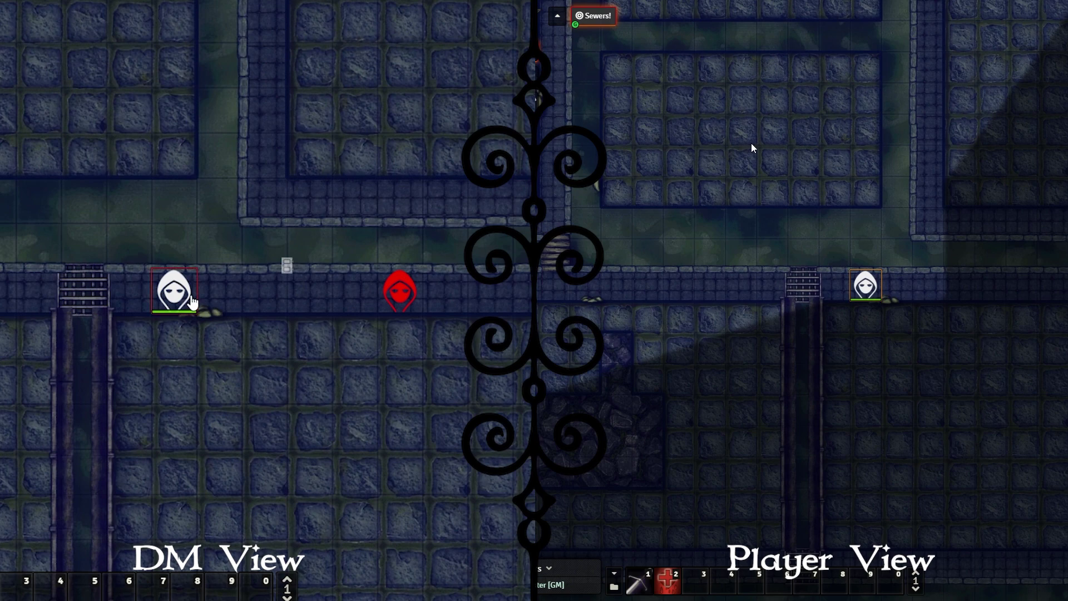
{"action": "left_click", "coordinate": [174, 290]}
{"action": "key", "text": "Right"}
{"action": "key", "text": "Right"}
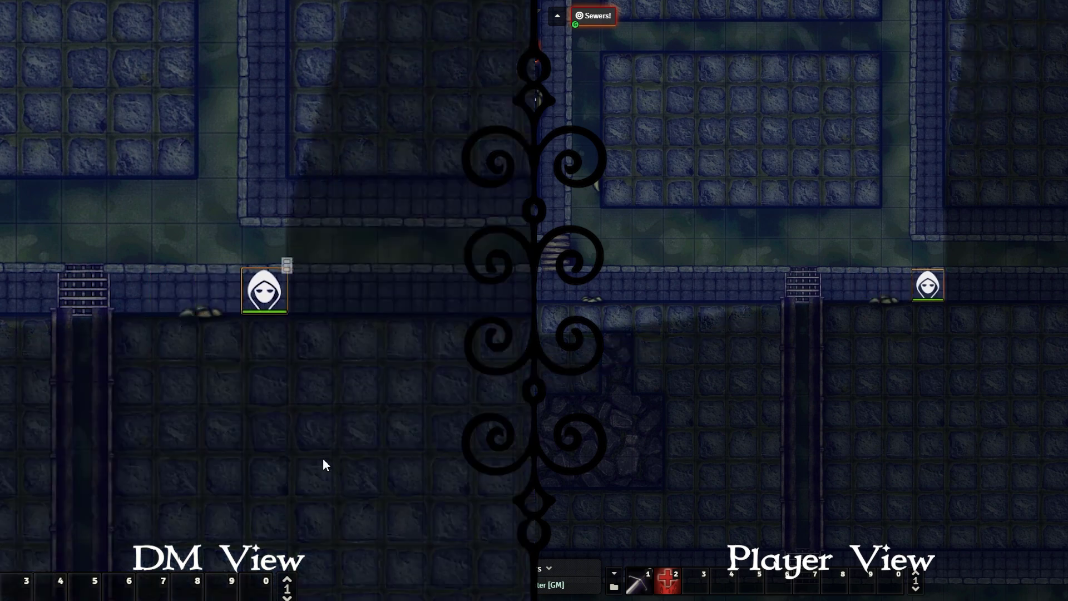
{"action": "key", "text": "Left"}
{"action": "key", "text": "Left"}
{"action": "key", "text": "Right"}
{"action": "key", "text": "Right"}
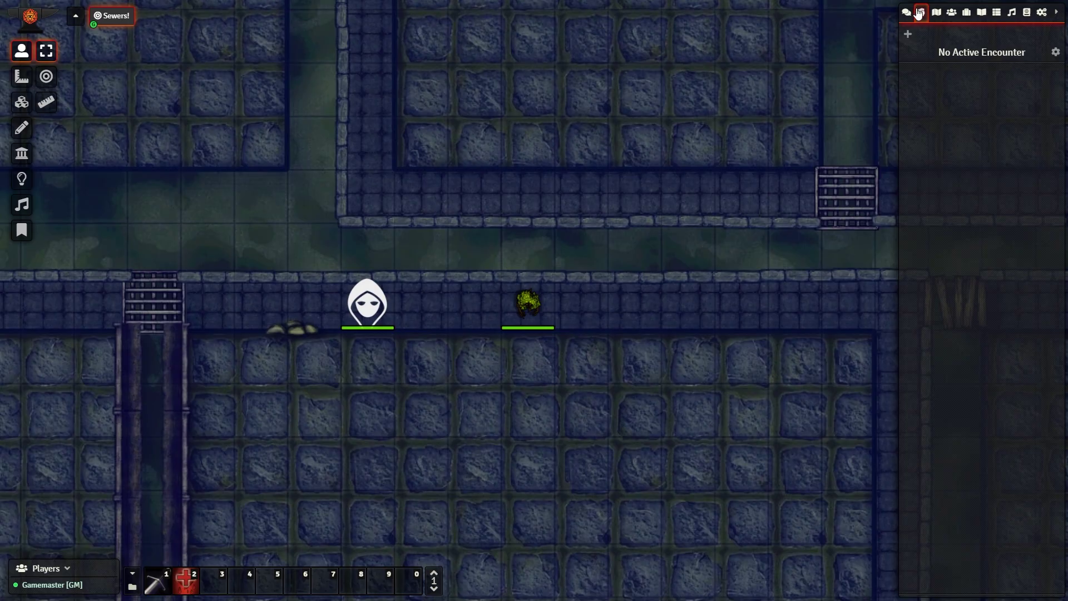
Step: Check the chat log, return to the combat tracker and pop it out into its own window over the scene
{"action": "left_click", "coordinate": [907, 11]}
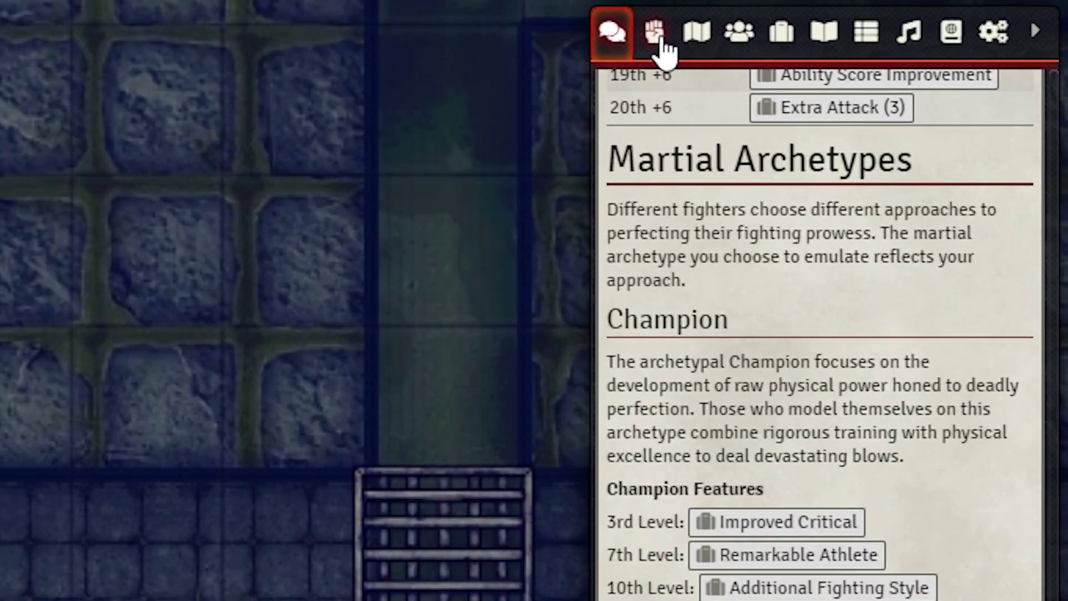
{"action": "left_click", "coordinate": [662, 39]}
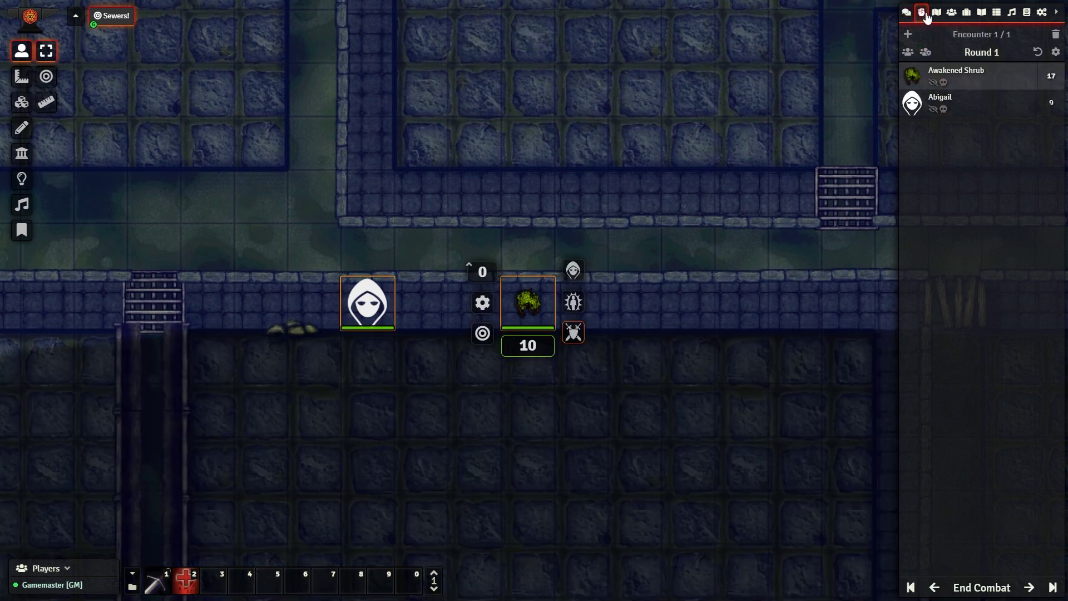
{"action": "right_click", "coordinate": [923, 13]}
{"action": "left_click_drag", "start_coordinate": [546, 198], "coordinate": [823, 60]}
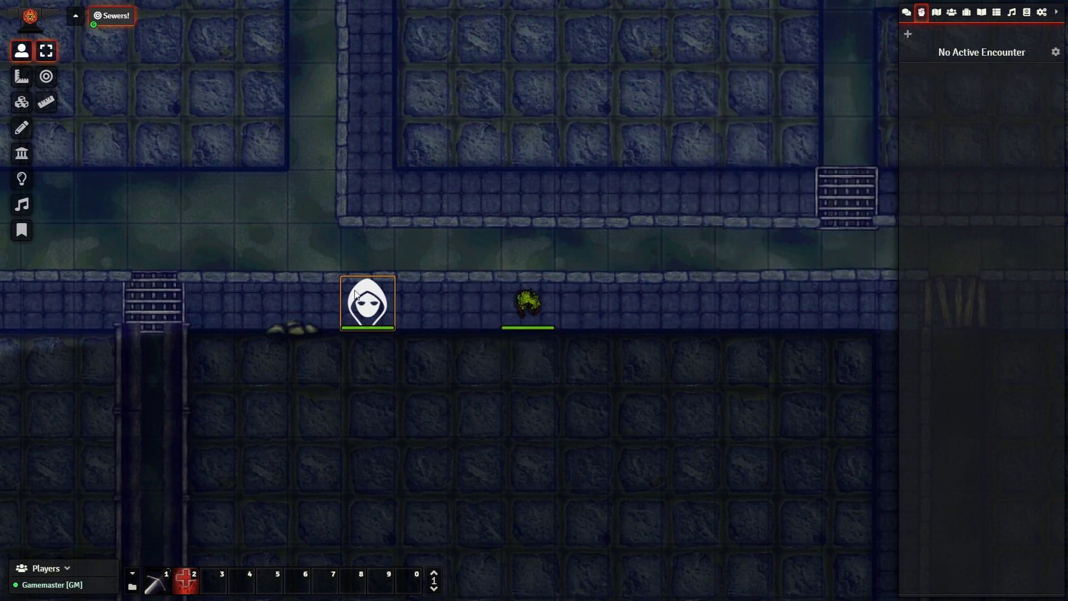
Step: Add the Abigail token to the combat encounter and roll initiative for Awakened Shrub and Abigail
{"action": "right_click", "coordinate": [374, 295]}
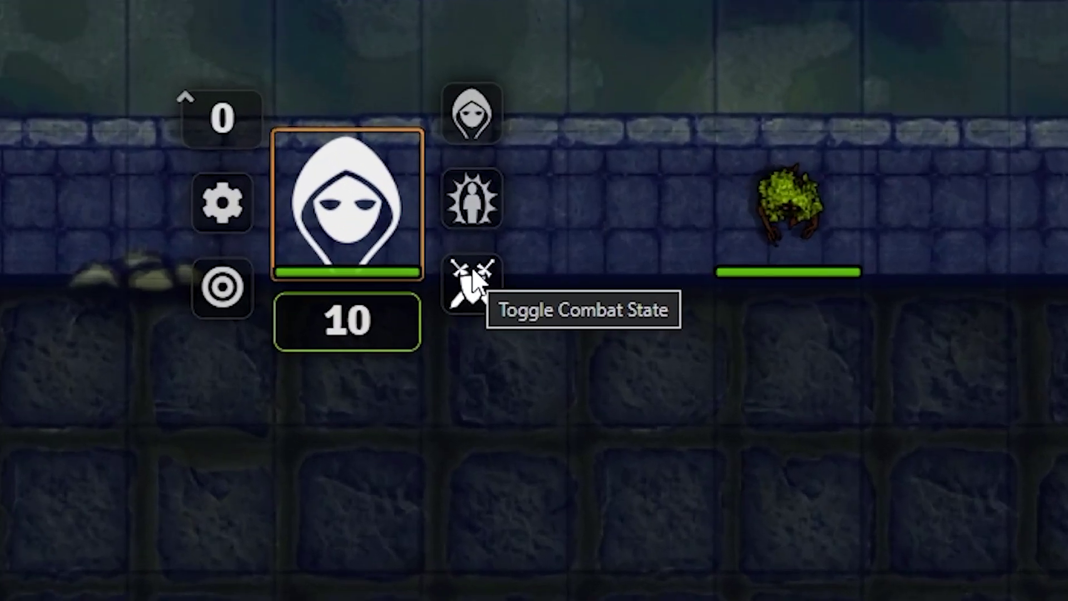
{"action": "left_click", "coordinate": [476, 281]}
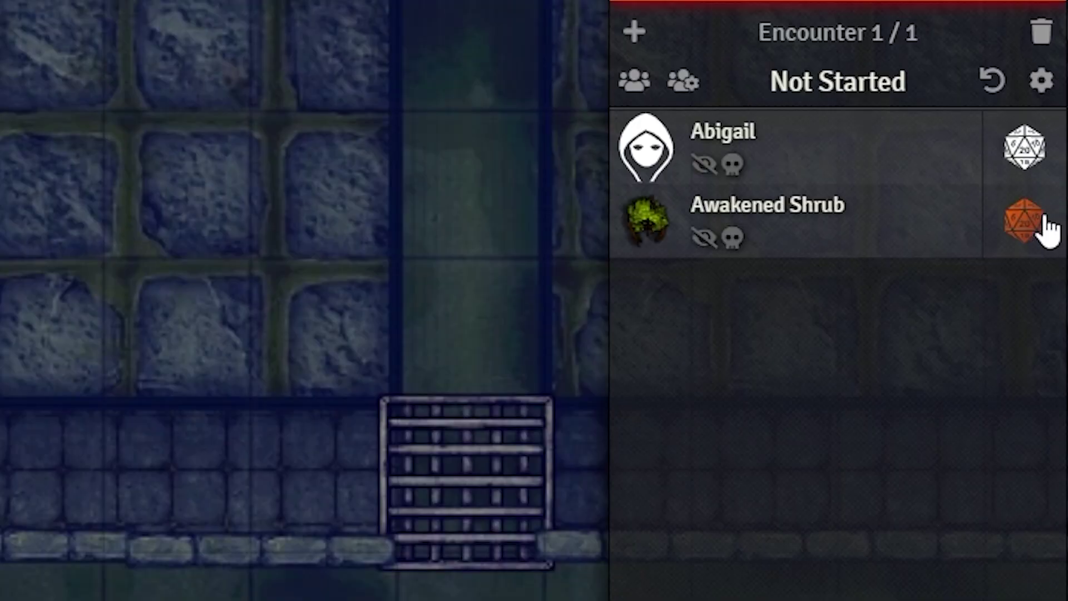
{"action": "left_click", "coordinate": [1043, 218]}
{"action": "left_click", "coordinate": [1025, 223]}
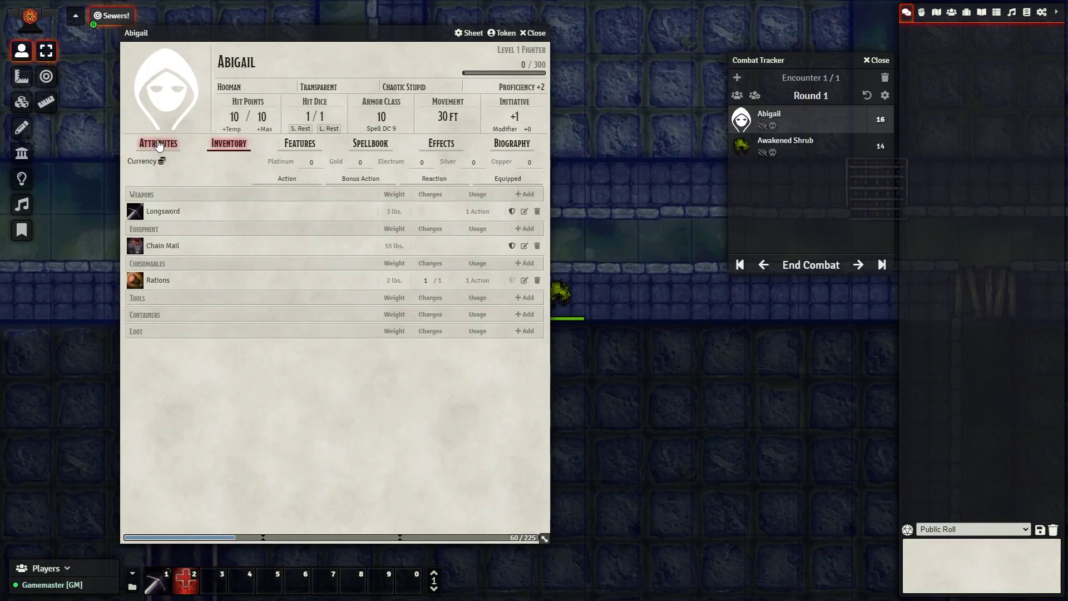
Step: View the attributes on Abigail's sheet, return to the inventory and post the Longsword card to chat
{"action": "left_click", "coordinate": [158, 143]}
{"action": "left_click", "coordinate": [223, 146]}
{"action": "left_click", "coordinate": [137, 214]}
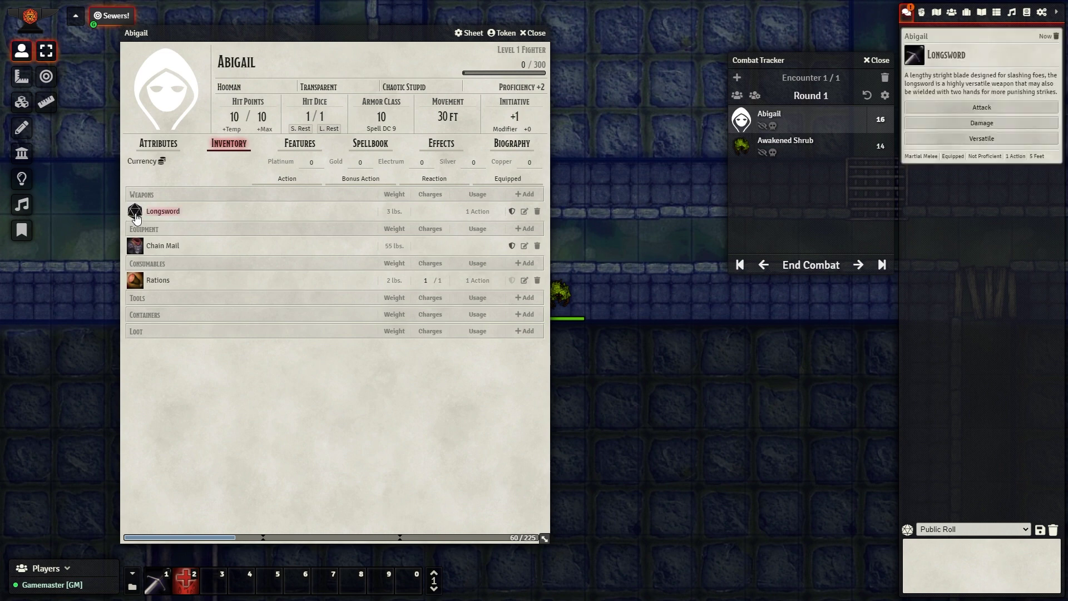
Step: Start the Longsword's attack roll and go through its situational bonus and roll mode options
{"action": "left_click", "coordinate": [955, 106]}
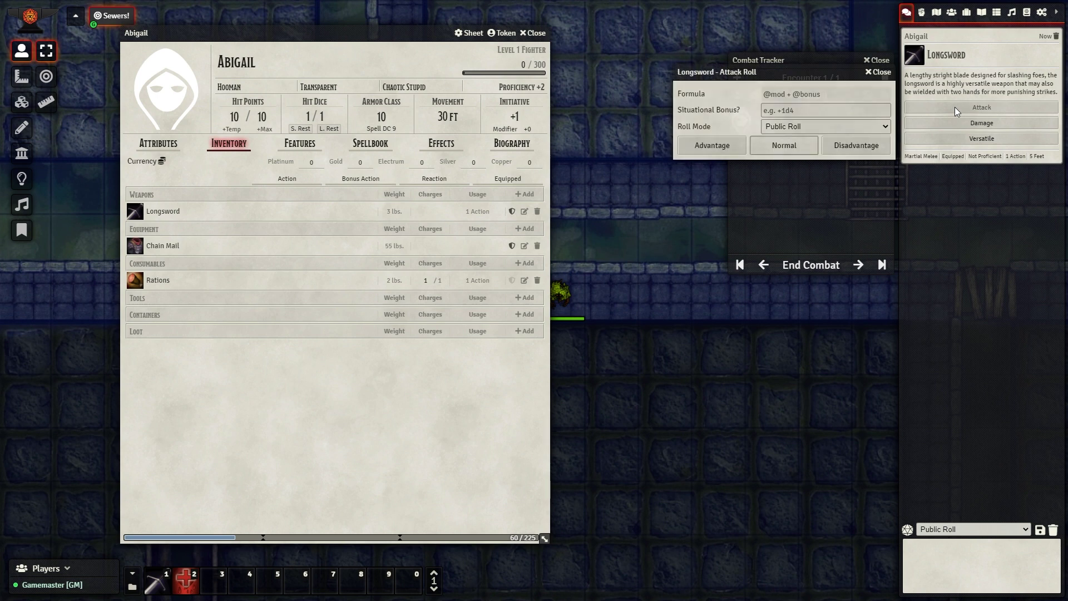
{"action": "left_click", "coordinate": [781, 109]}
{"action": "left_click", "coordinate": [750, 109]}
{"action": "left_click", "coordinate": [810, 125]}
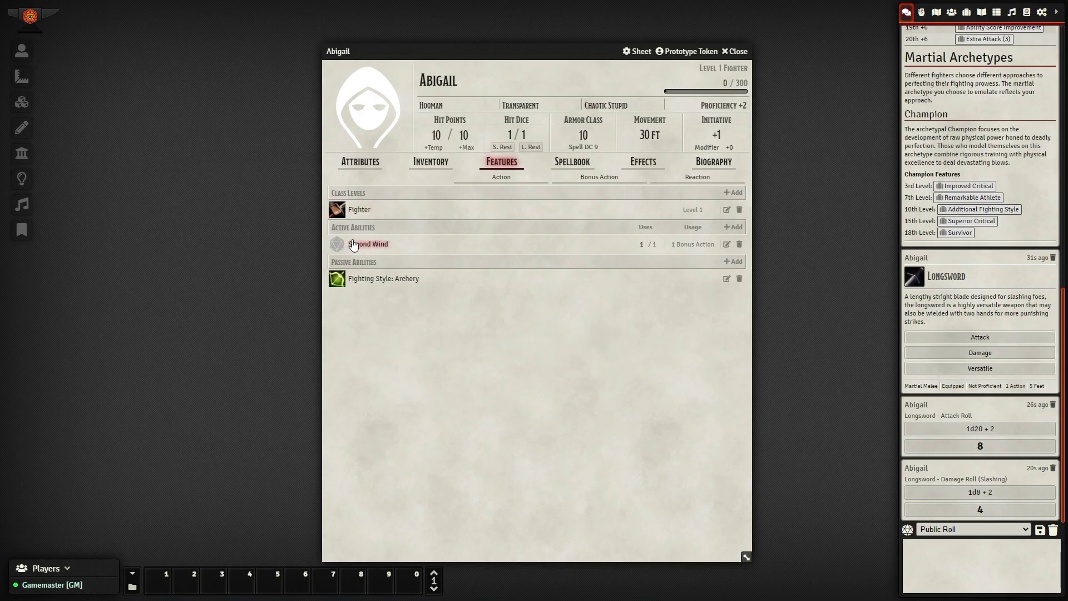
Step: Place Abigail's Second Wind ability in macro slot 2 and her Longsword in macro slot 1
{"action": "left_click_drag", "start_coordinate": [368, 244], "coordinate": [196, 580]}
{"action": "left_click_drag", "start_coordinate": [187, 587], "coordinate": [189, 584]}
{"action": "left_click", "coordinate": [430, 161]}
{"action": "left_click_drag", "start_coordinate": [356, 229], "coordinate": [156, 576]}
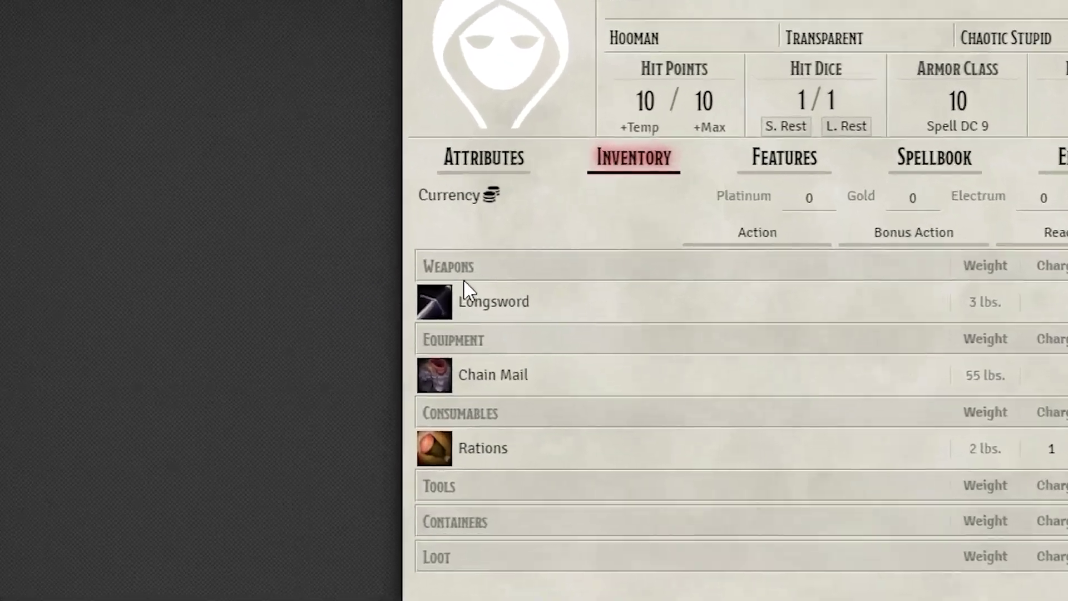
{"action": "left_click_drag", "start_coordinate": [502, 330], "coordinate": [529, 350]}
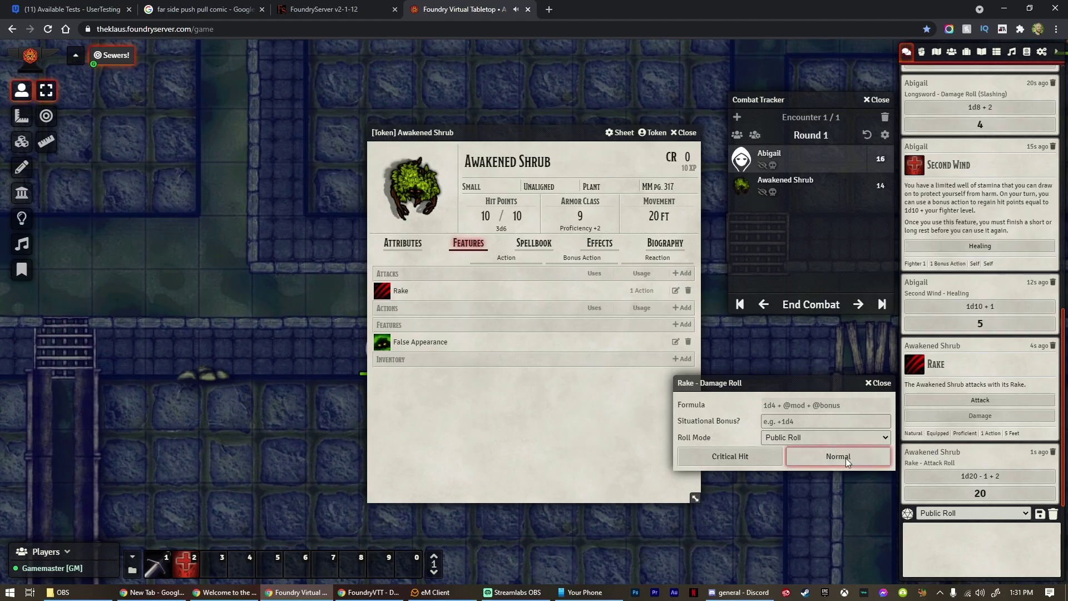
Step: Roll normal damage for the Awakened Shrub's Rake and apply that damage to the selected Abigail token
{"action": "left_click", "coordinate": [847, 459]}
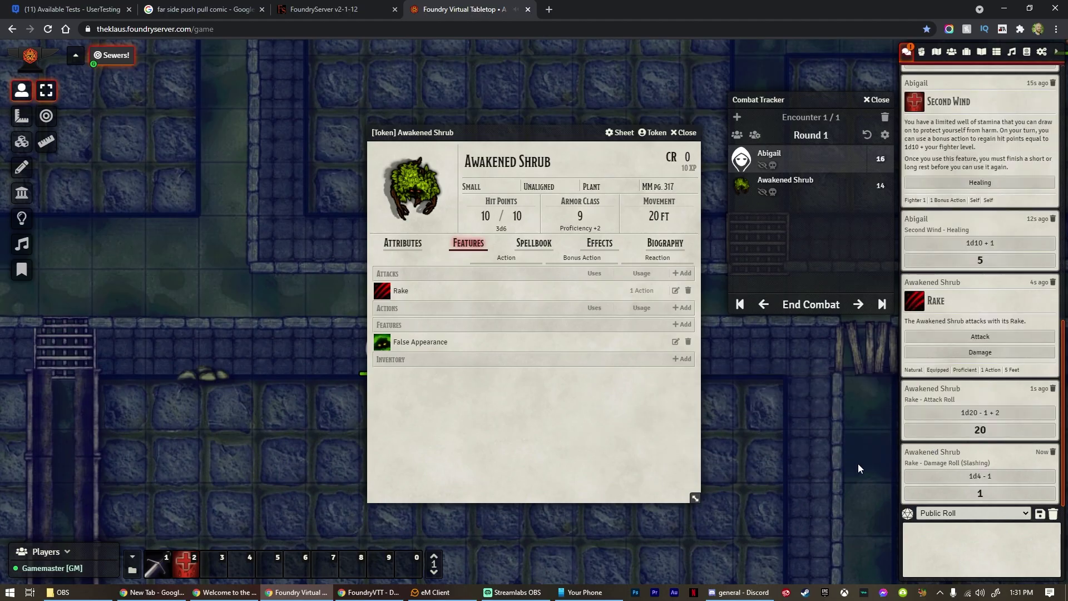
{"action": "left_click", "coordinate": [683, 132]}
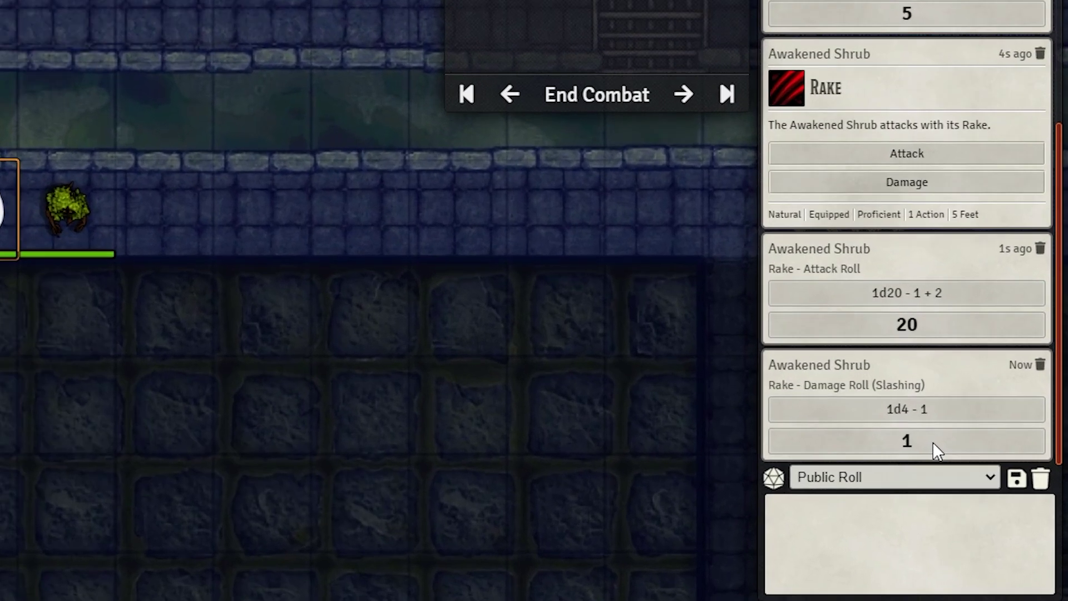
{"action": "right_click", "coordinate": [994, 494]}
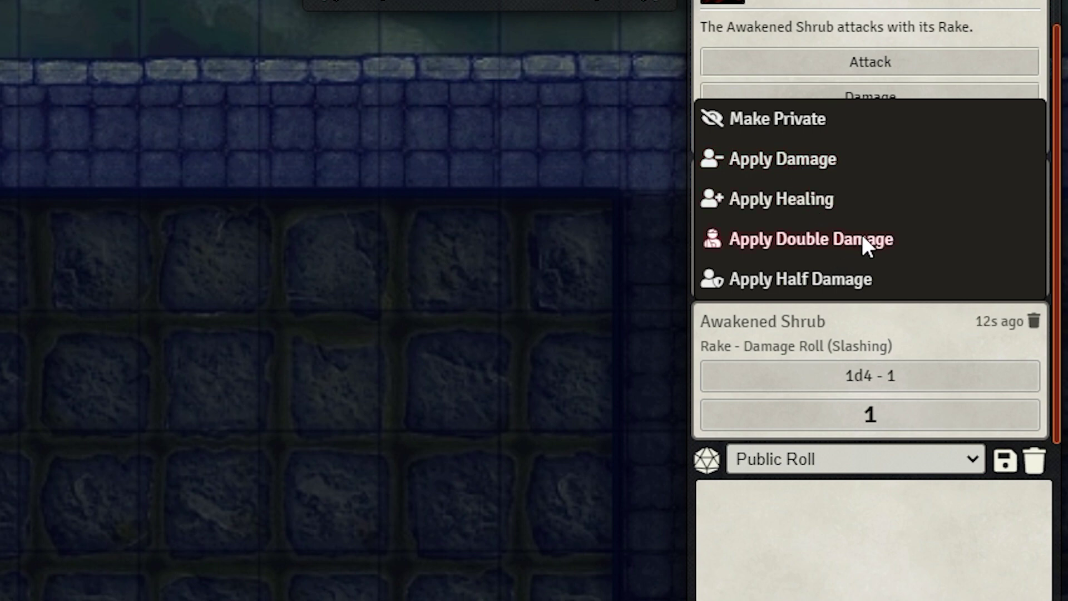
{"action": "left_click", "coordinate": [826, 159]}
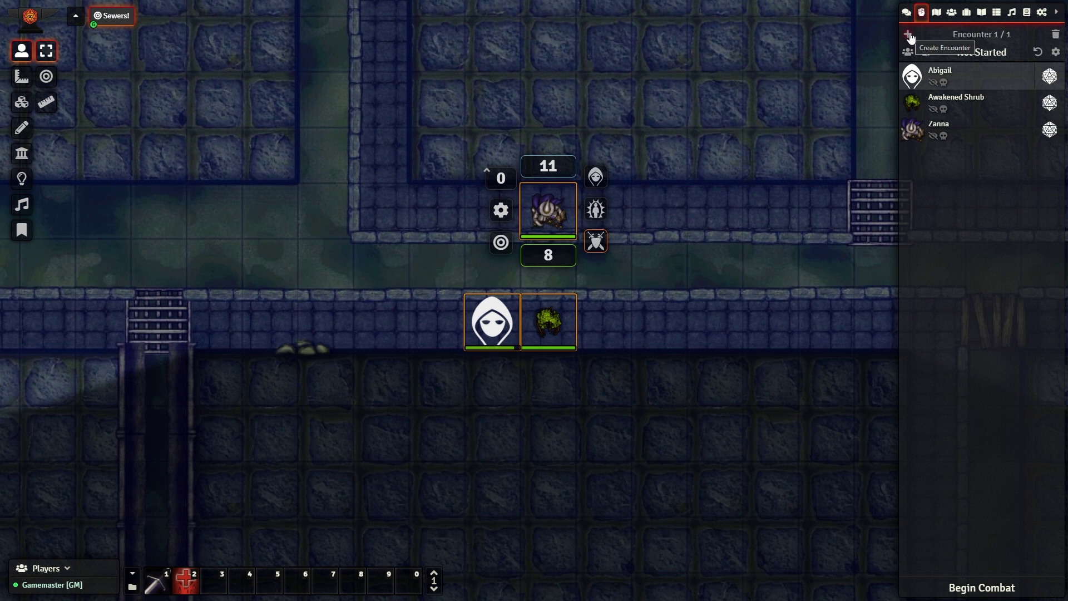
Step: Create a second encounter and add the selected Bandit Captain and Bandit tokens to it
{"action": "left_click", "coordinate": [911, 38]}
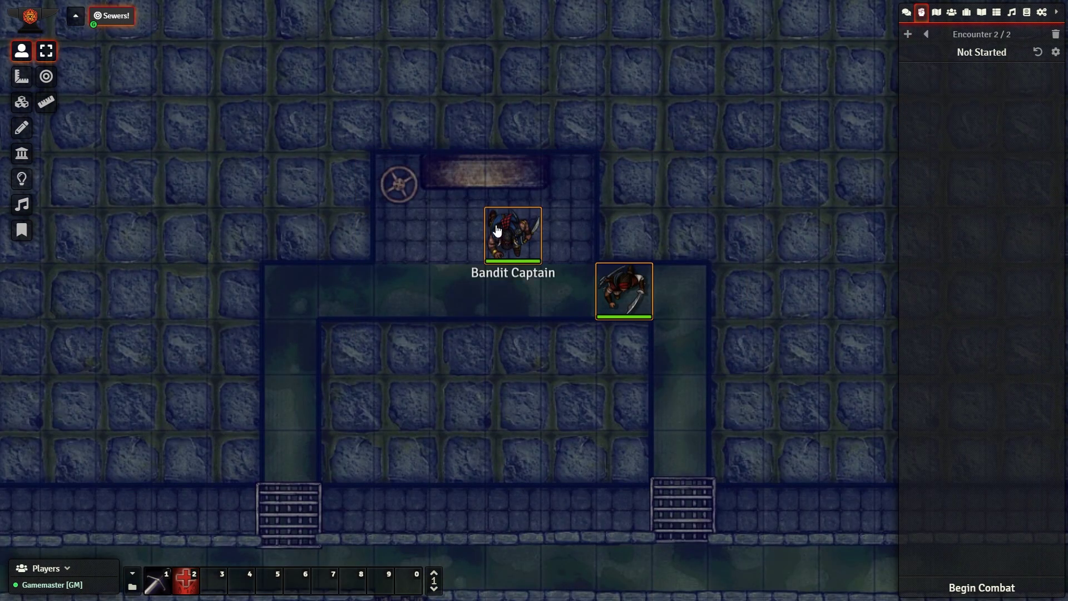
{"action": "right_click", "coordinate": [538, 232]}
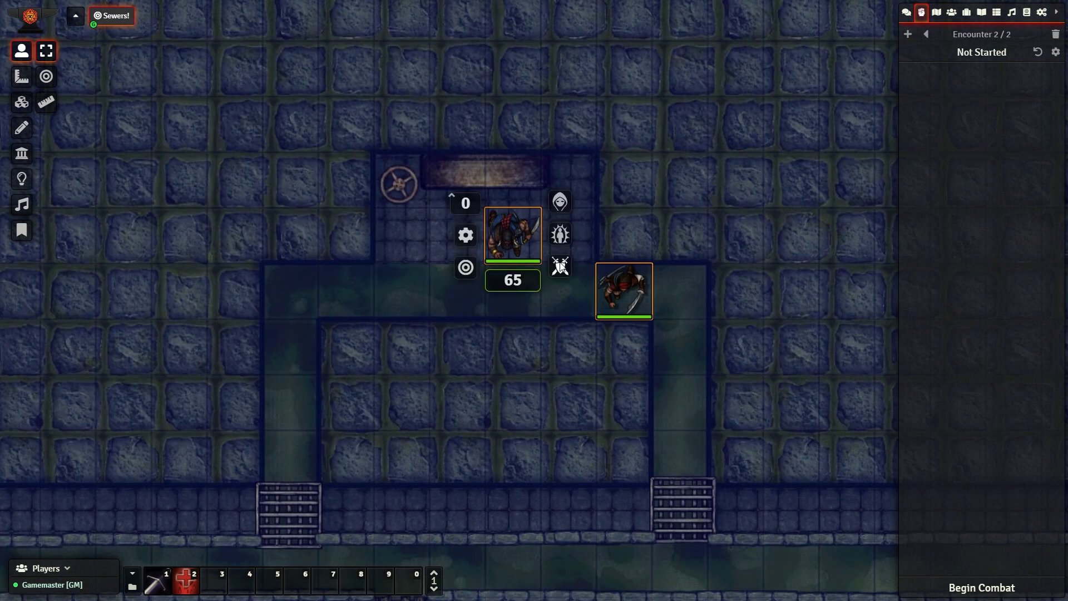
{"action": "left_click", "coordinate": [560, 266]}
{"action": "left_click_drag", "start_coordinate": [462, 383], "coordinate": [668, 363]}
Step: Open the Bandit token's controls, toggle its visibility and dismiss the controls
{"action": "right_click", "coordinate": [577, 299]}
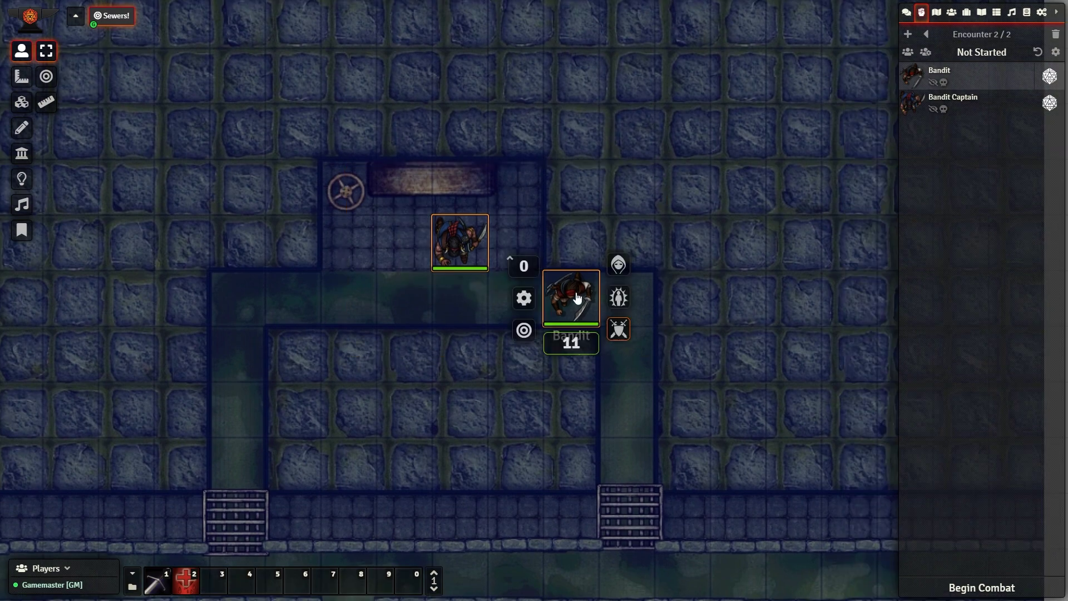
{"action": "left_click", "coordinate": [618, 266]}
{"action": "left_click", "coordinate": [765, 231]}
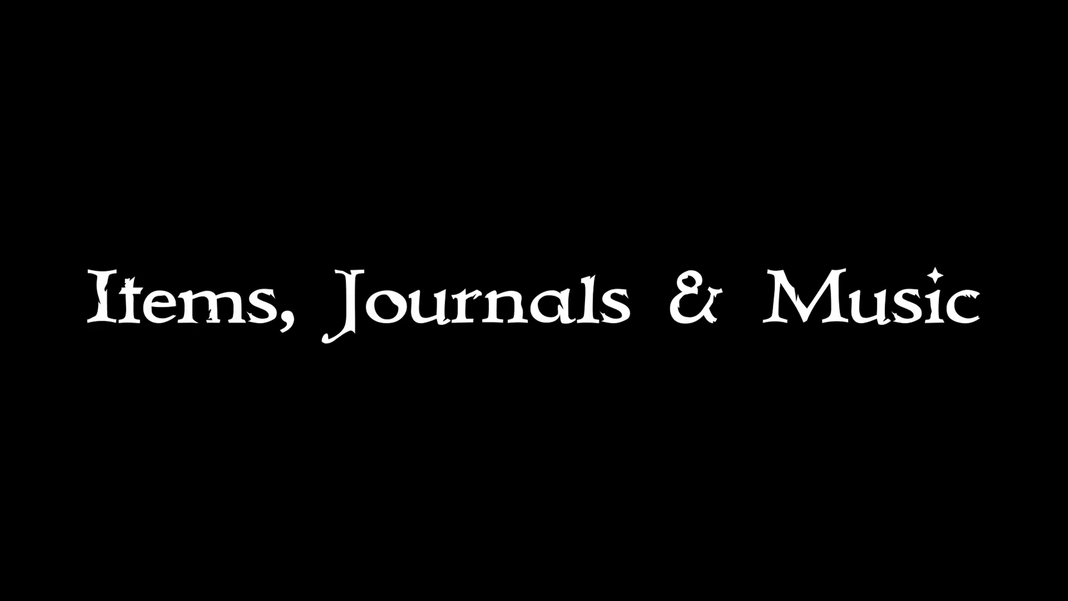
{"action": "type", "text": "suck haha!"}
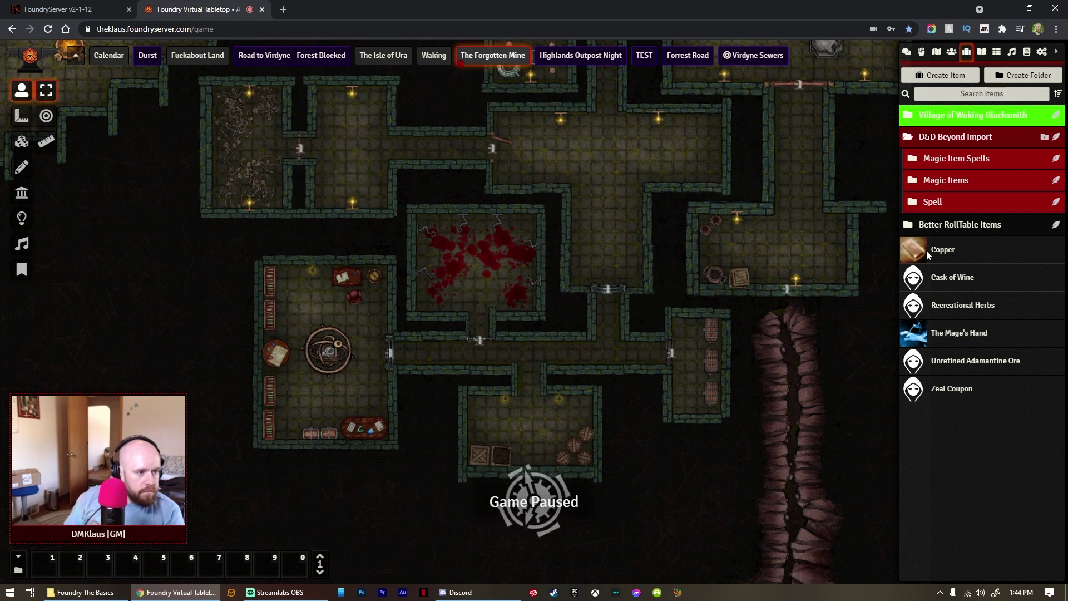
Step: Expand the Village of Waking Blacksmith item folder and browse the items in it
{"action": "left_click", "coordinate": [980, 109]}
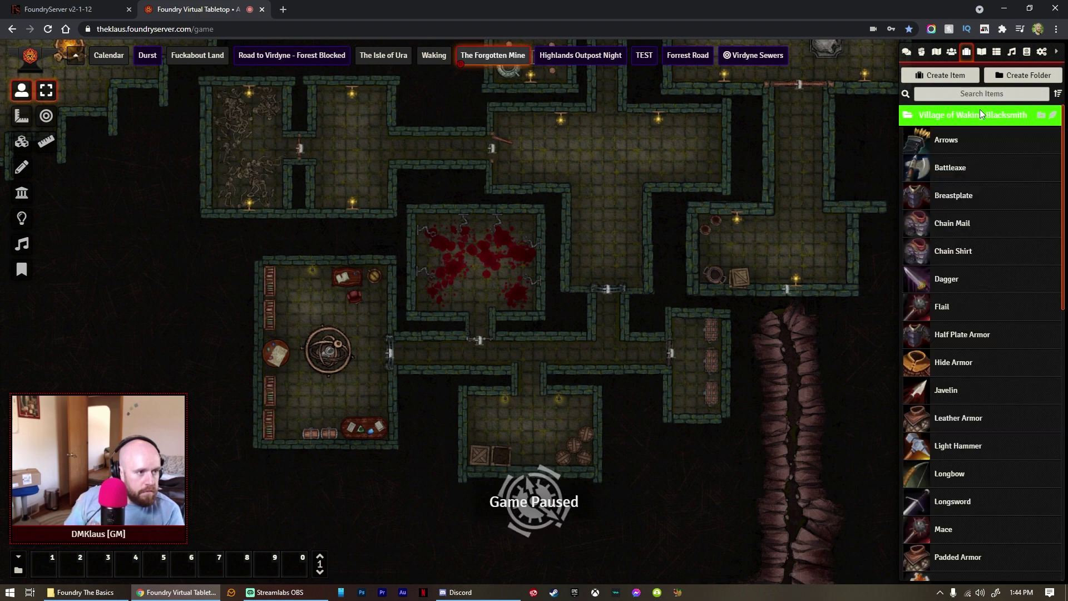
{"action": "scroll", "coordinate": [983, 170], "scroll_direction": "down", "scroll_amount": 1}
{"action": "scroll", "coordinate": [982, 174], "scroll_direction": "down", "scroll_amount": 10}
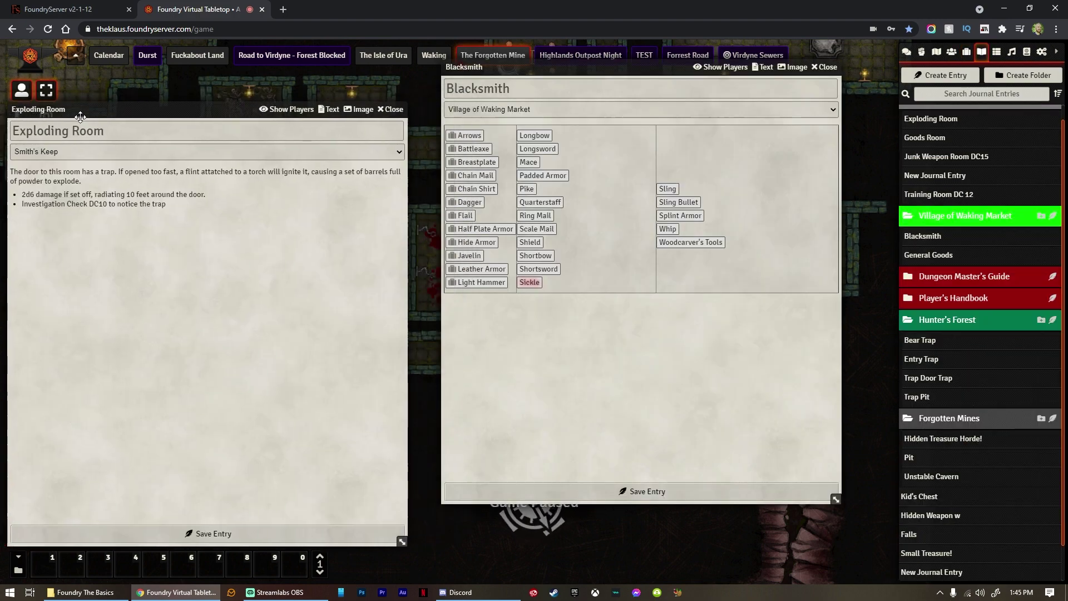
Step: Arrange the Exploding Room and Blacksmith journal entries side by side and open the Goods Room entry next to them
{"action": "left_click_drag", "start_coordinate": [81, 116], "coordinate": [73, 118]}
{"action": "left_click_drag", "start_coordinate": [561, 64], "coordinate": [371, 56]}
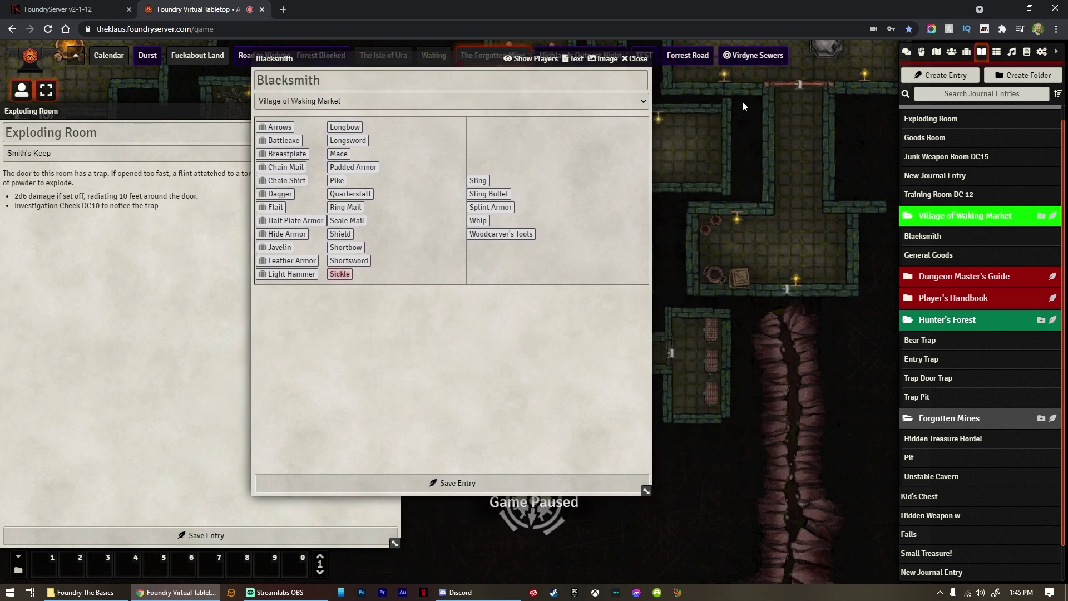
{"action": "left_click", "coordinate": [924, 138]}
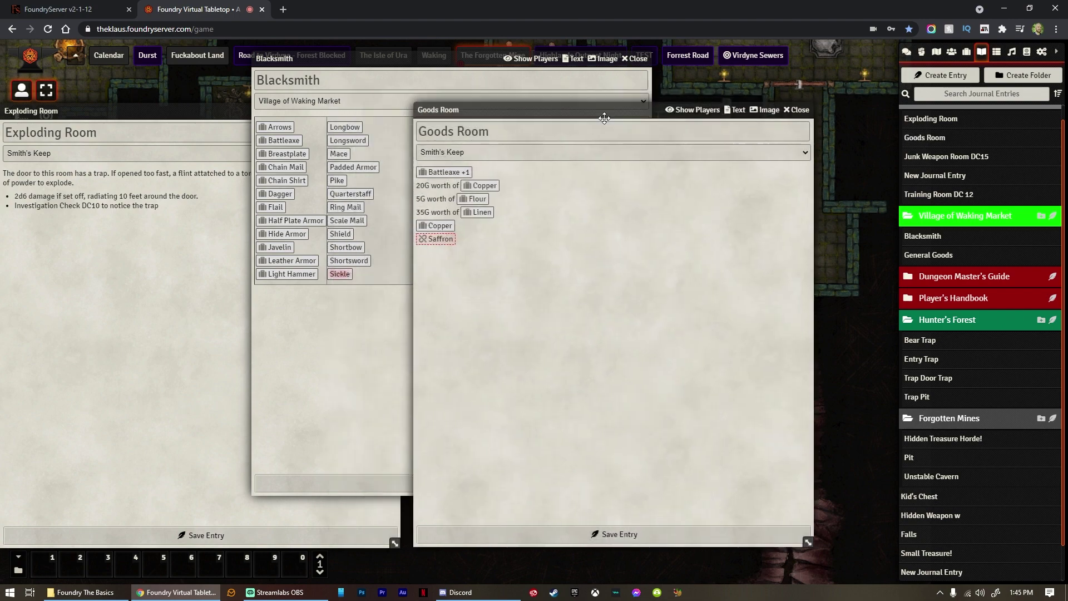
{"action": "left_click_drag", "start_coordinate": [491, 99], "coordinate": [650, 131]}
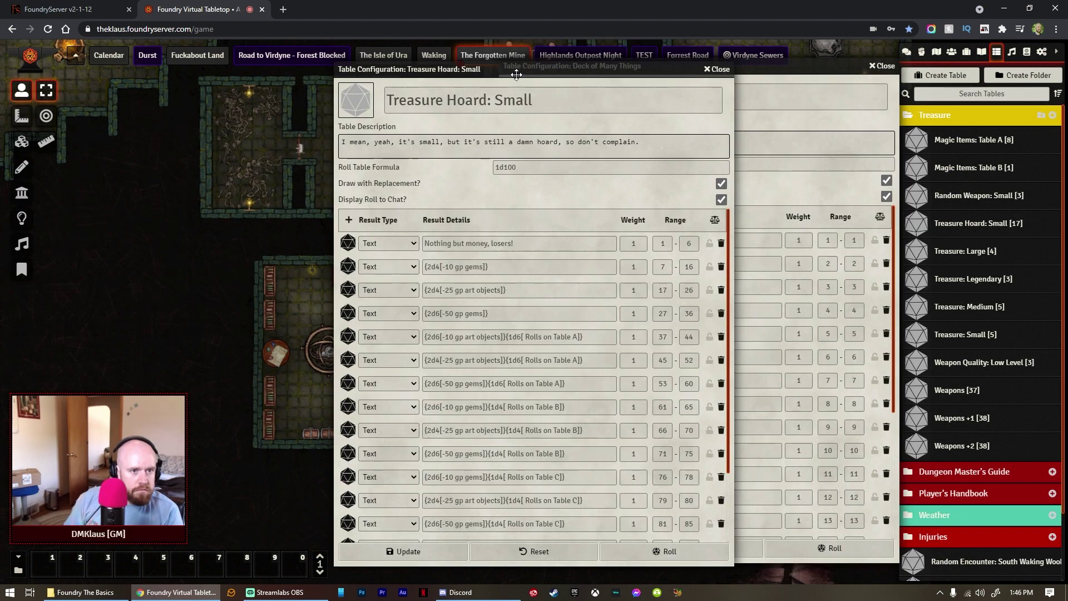
Step: Move the Treasure Hoard: Small table beside the Deck of Many Things table and roll on the Deck of Many Things
{"action": "left_click_drag", "start_coordinate": [441, 71], "coordinate": [173, 66]}
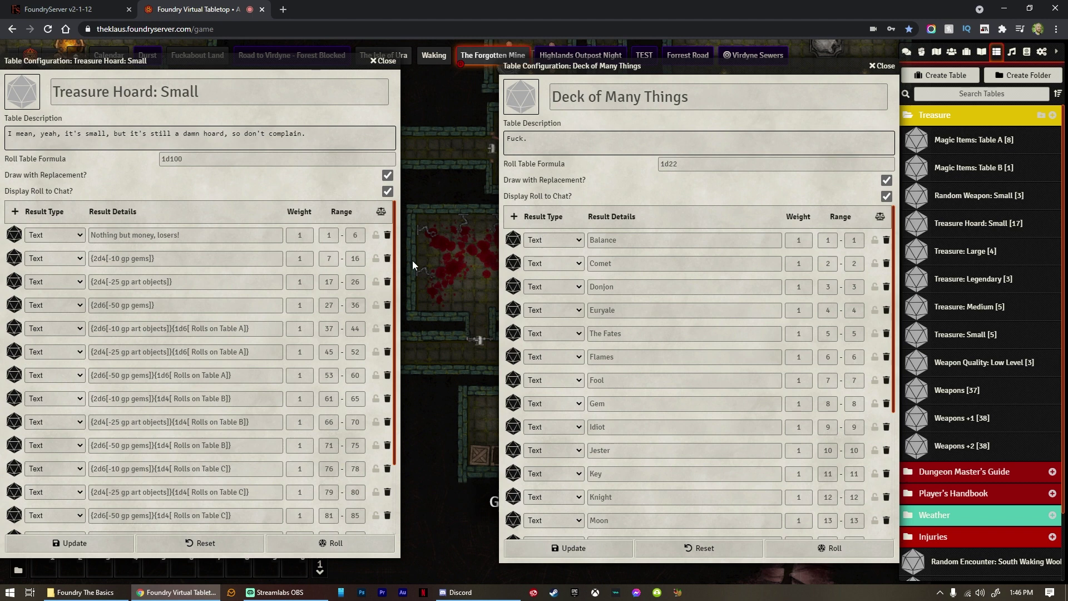
{"action": "left_click", "coordinate": [850, 548]}
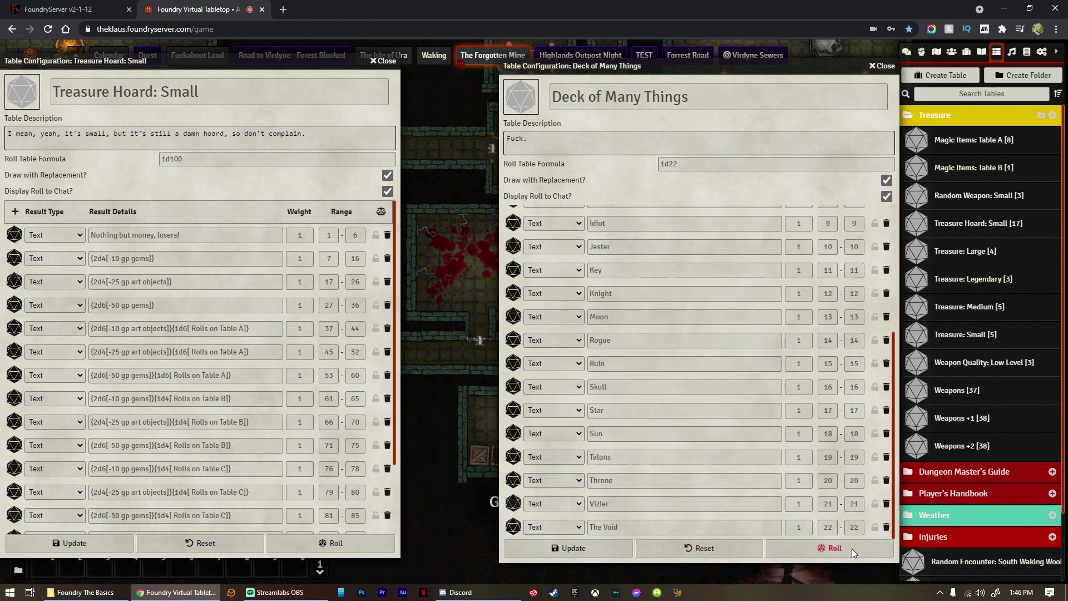
Step: Show the chat log to check the roll on the Deck of Many Things
{"action": "left_click", "coordinate": [906, 52]}
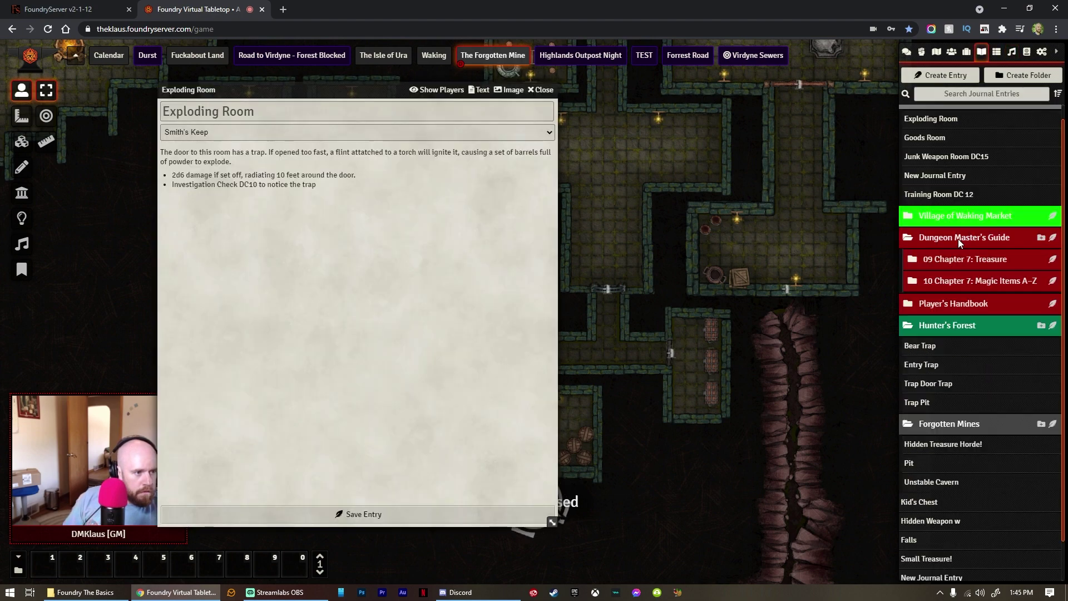
Step: Collapse the Dungeon Master's Guide journal folder, then expand Village of Waking Market and open its Blacksmith entry
{"action": "left_click", "coordinate": [958, 238]}
{"action": "left_click", "coordinate": [936, 265]}
{"action": "left_click", "coordinate": [936, 265]}
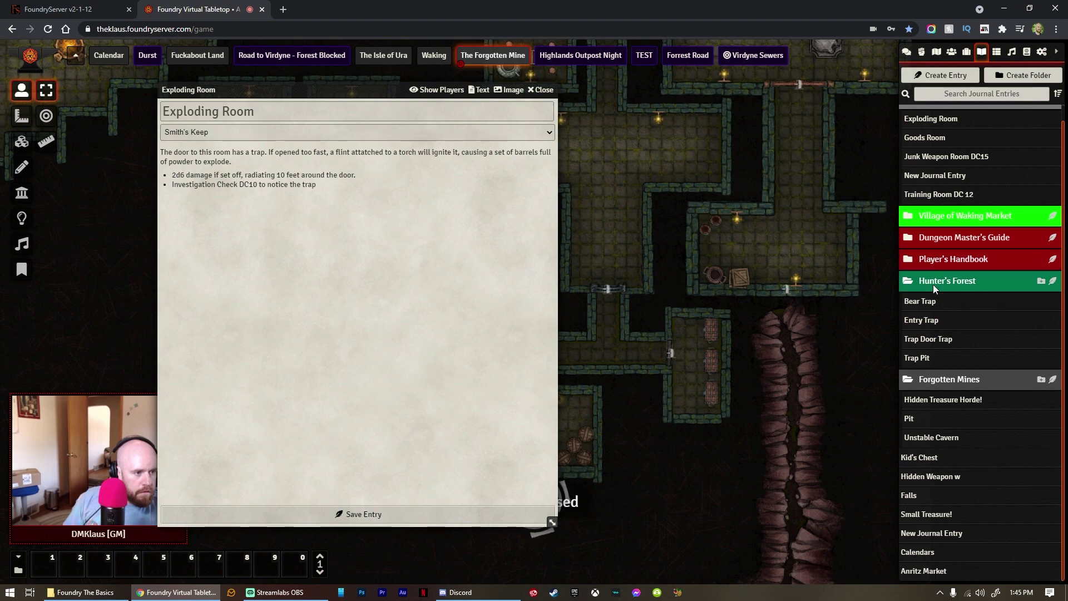
{"action": "left_click", "coordinate": [940, 259]}
{"action": "left_click", "coordinate": [940, 259]}
{"action": "left_click", "coordinate": [924, 220]}
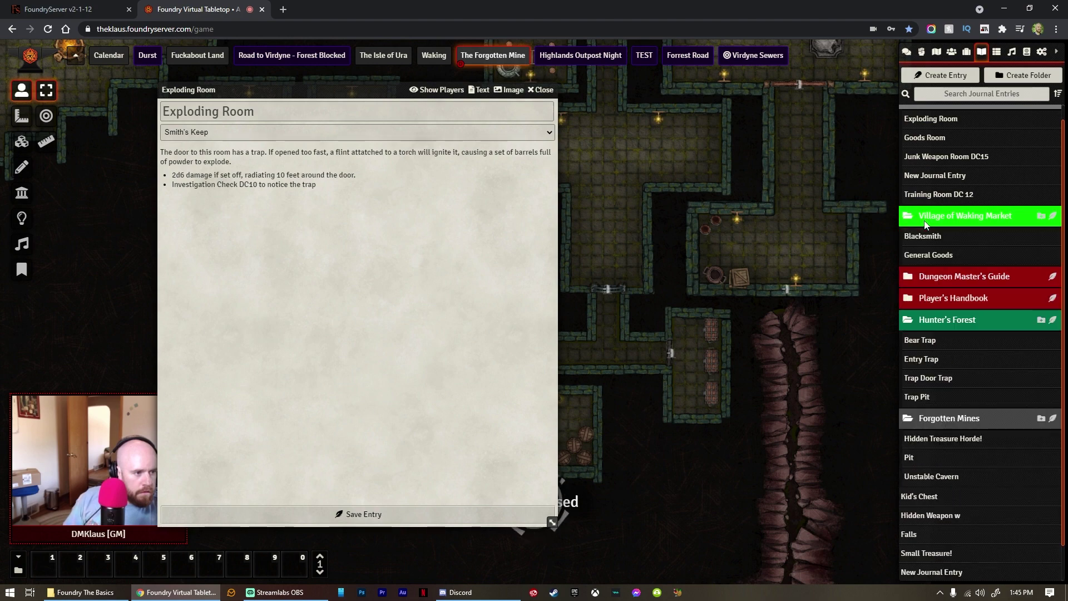
{"action": "left_click", "coordinate": [922, 237]}
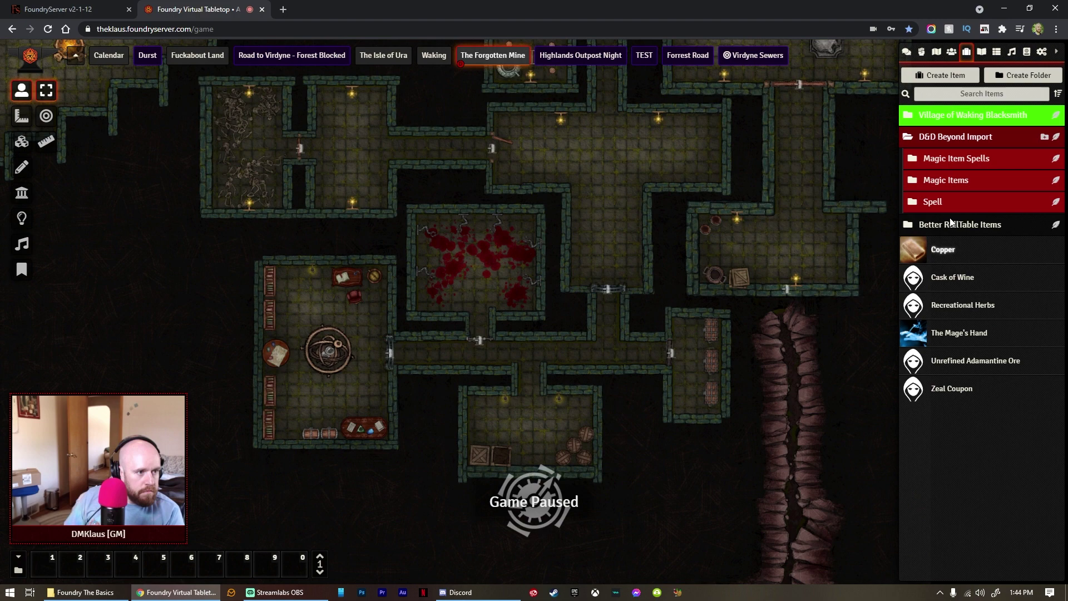
Step: Look through the weapons and armor listed in the Village of Waking Blacksmith item folder
{"action": "left_click", "coordinate": [978, 115]}
{"action": "scroll", "coordinate": [983, 170], "scroll_direction": "down", "scroll_amount": 8}
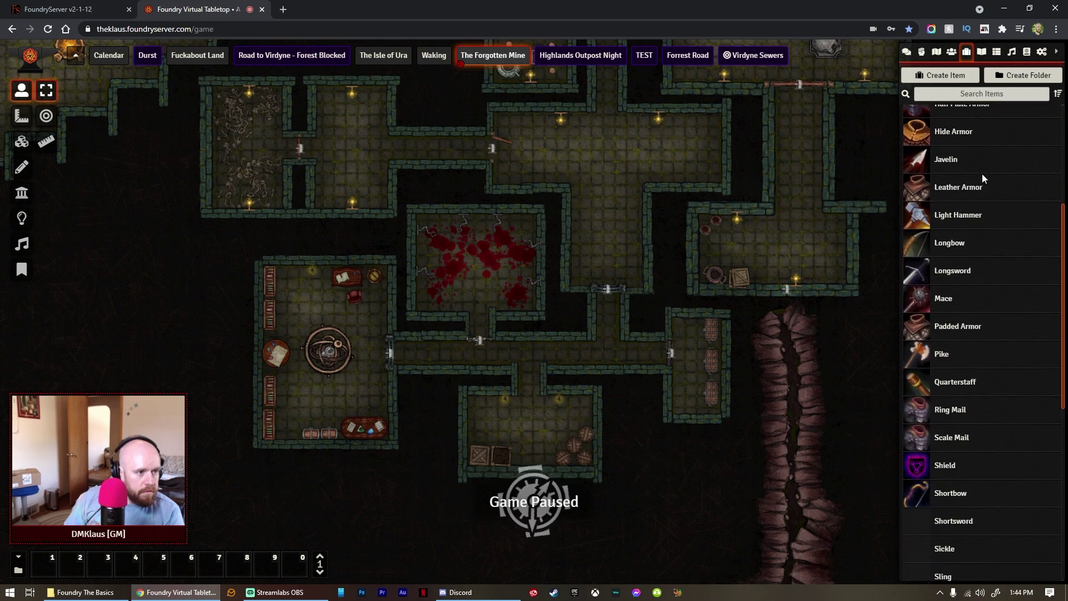
{"action": "scroll", "coordinate": [982, 174], "scroll_direction": "down", "scroll_amount": 3}
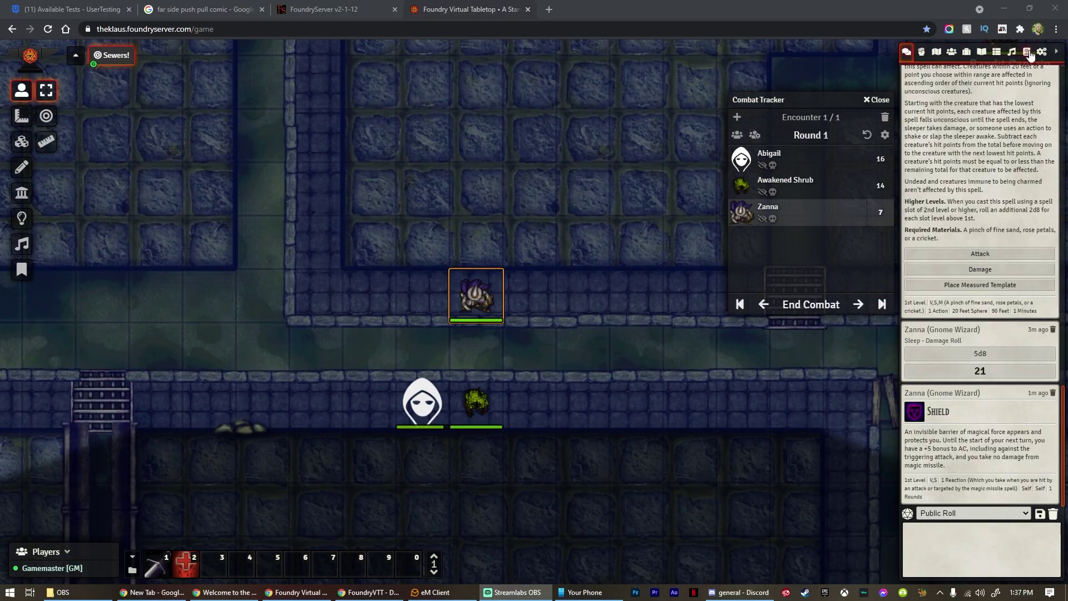
Step: Open the player configuration, enter the player's name for the second user and show its user role choices
{"action": "left_click", "coordinate": [1041, 54]}
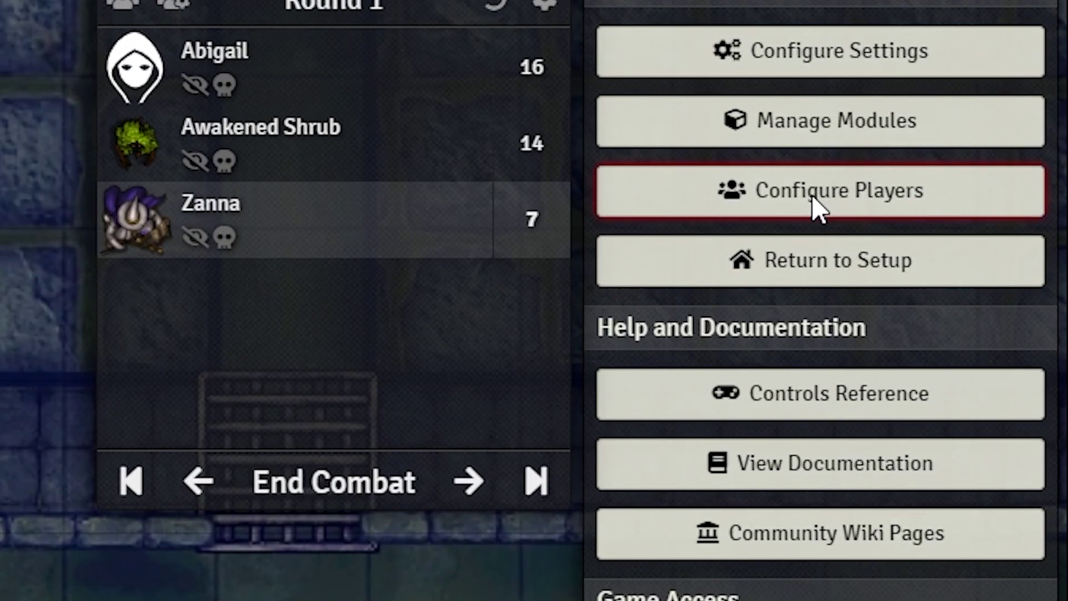
{"action": "left_click", "coordinate": [979, 205]}
{"action": "left_click_drag", "start_coordinate": [403, 296], "coordinate": [305, 292]}
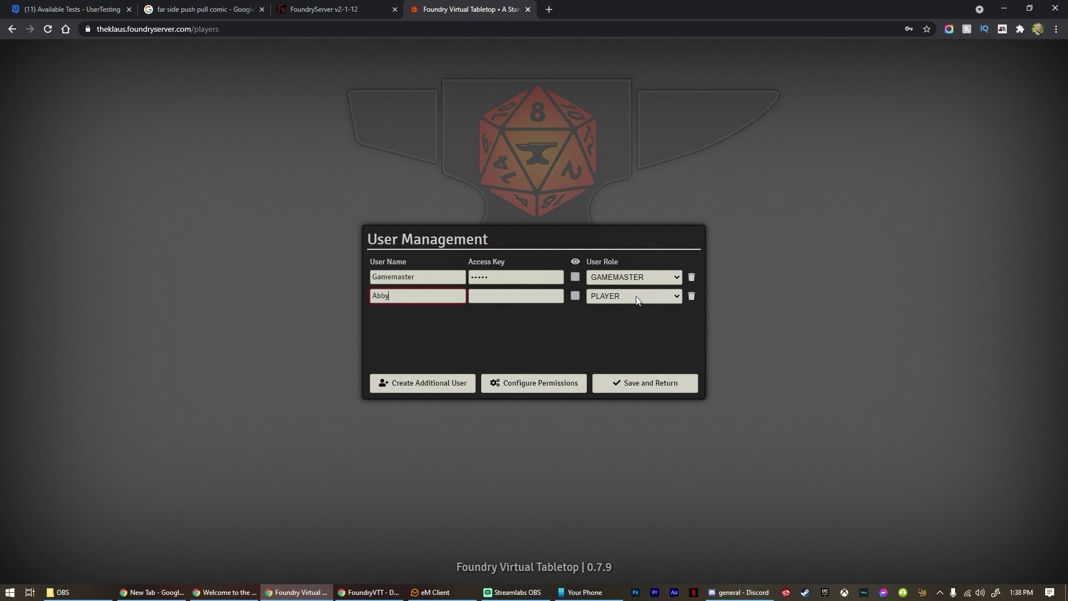
{"action": "left_click", "coordinate": [637, 299]}
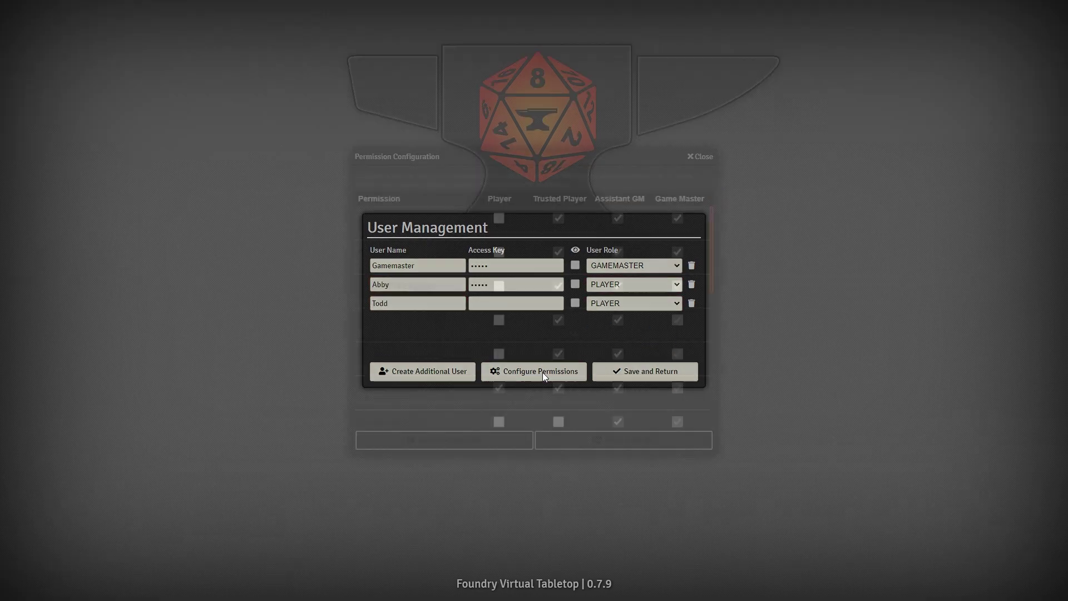
Step: Open the permission configuration for the user roles and review the actions allowed to each role
{"action": "left_click", "coordinate": [542, 382]}
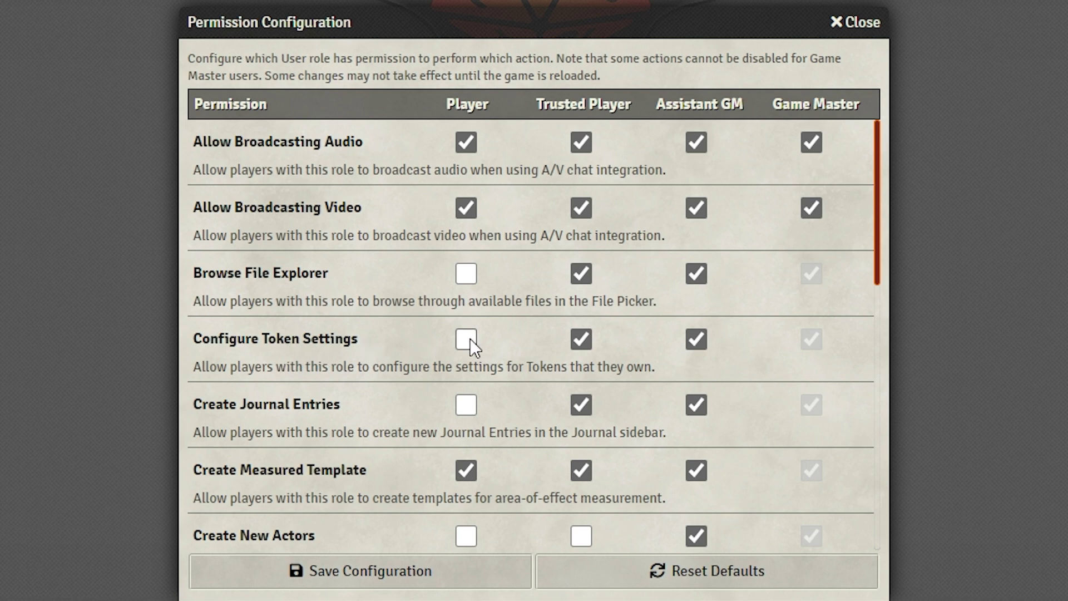
{"action": "scroll", "coordinate": [315, 349], "scroll_direction": "down", "scroll_amount": 4}
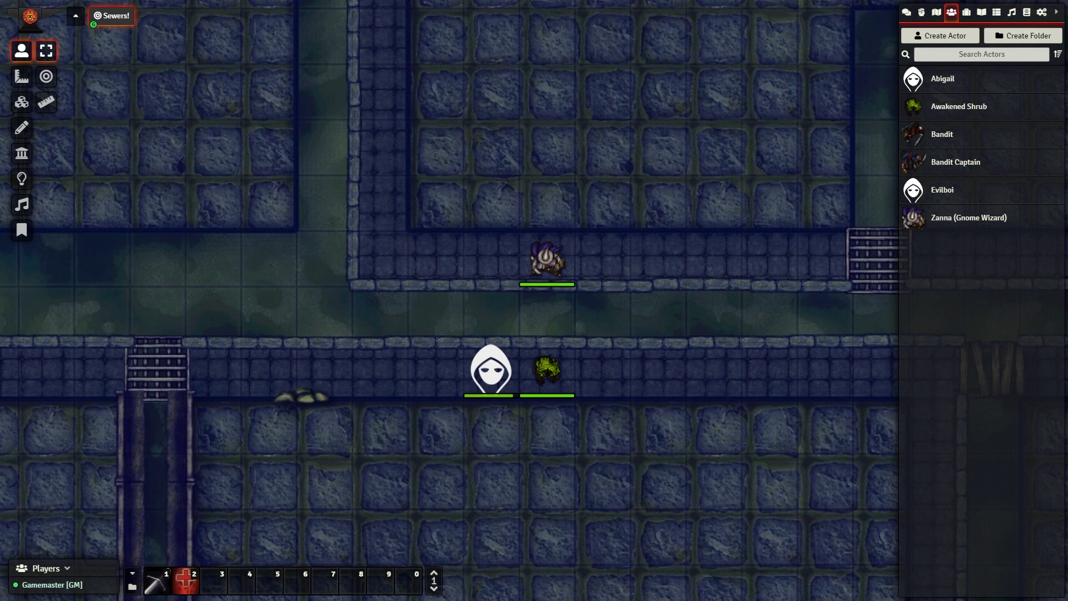
Step: Open the permission configuration of the Abigail actor
{"action": "right_click", "coordinate": [965, 79]}
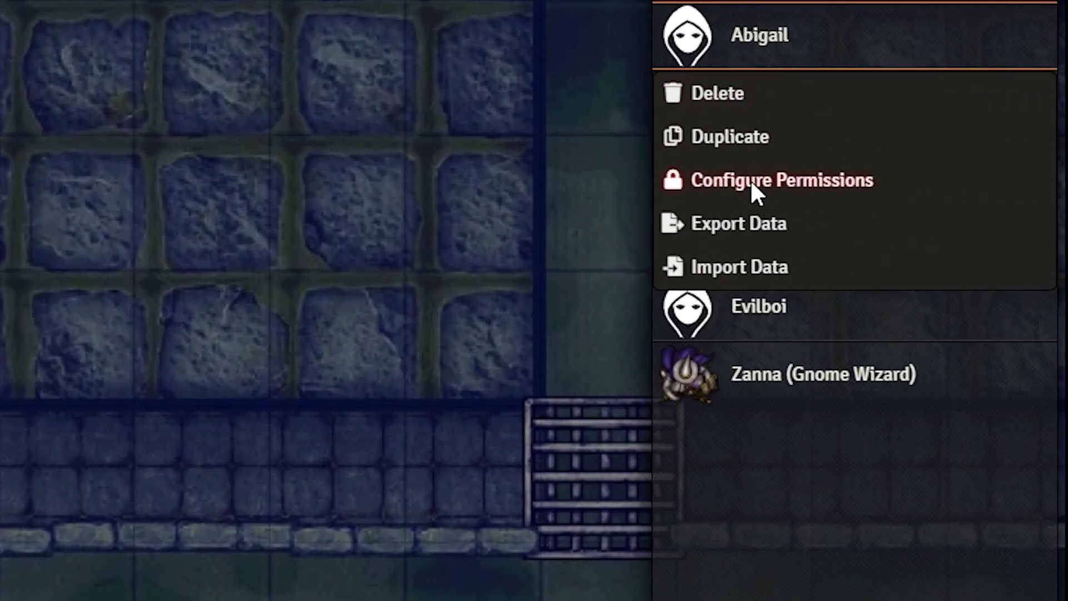
{"action": "left_click", "coordinate": [751, 181]}
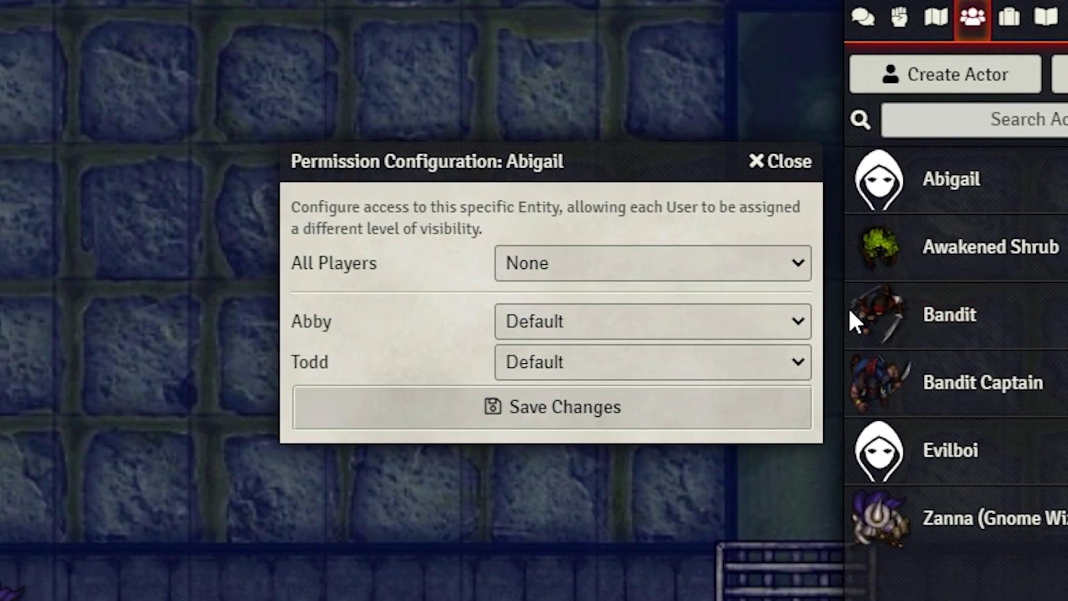
{"action": "left_click", "coordinate": [592, 273]}
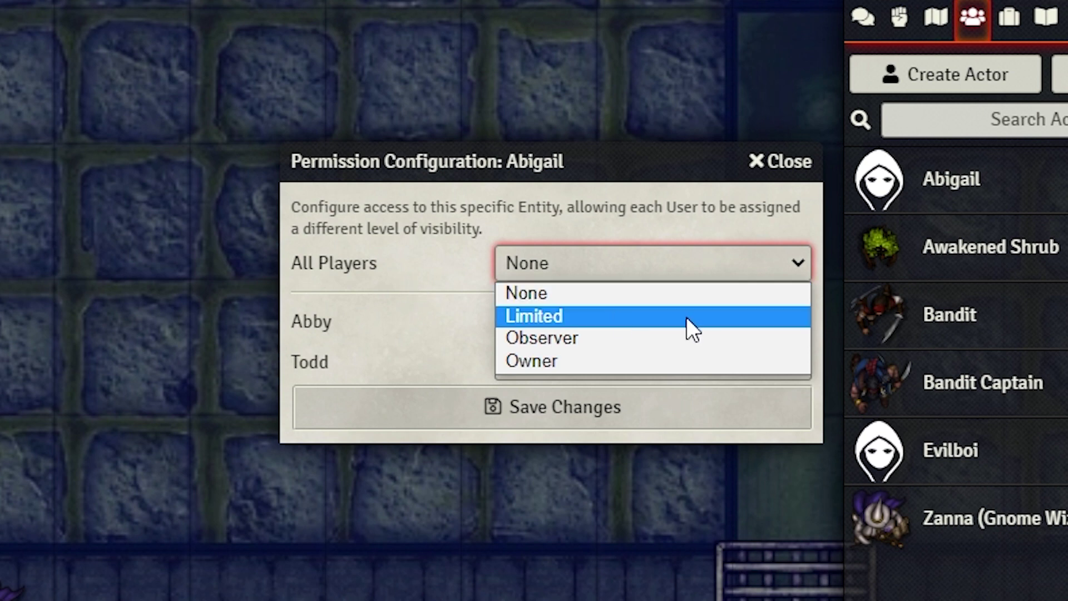
{"action": "left_click", "coordinate": [620, 363]}
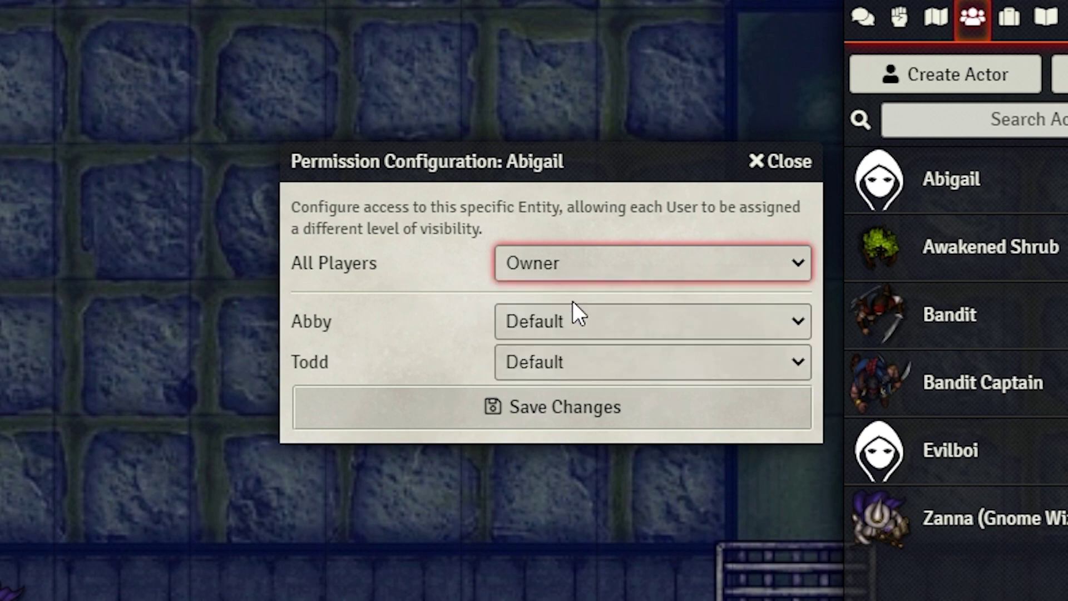
{"action": "left_click", "coordinate": [561, 262]}
{"action": "left_click", "coordinate": [563, 288]}
Step: Set the Abigail actor's permissions to Observer for All Players and Owner for the first listed player
{"action": "left_click", "coordinate": [574, 267]}
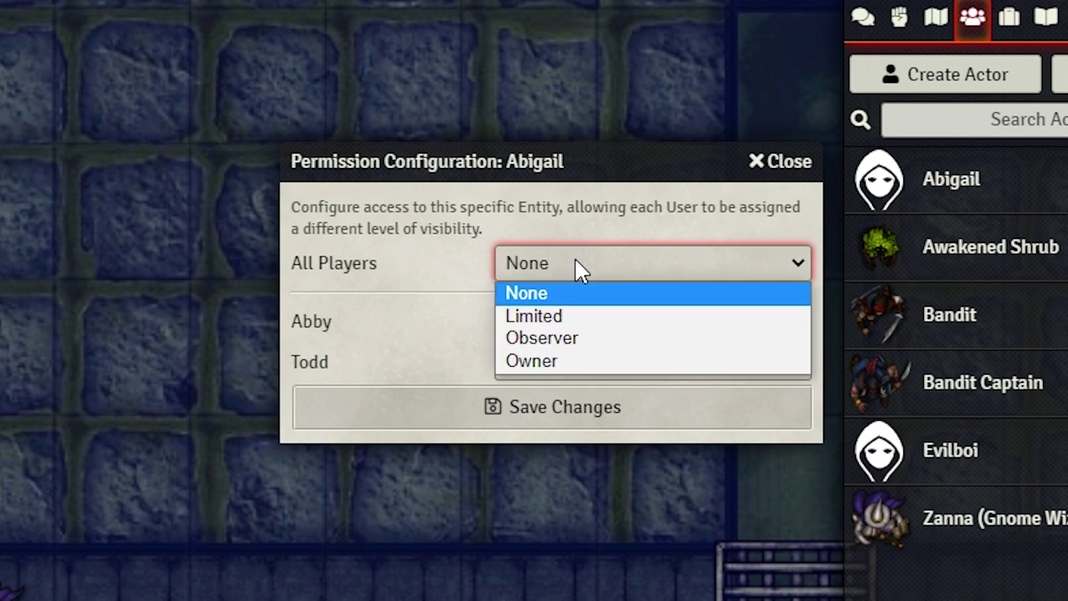
{"action": "left_click", "coordinate": [592, 338]}
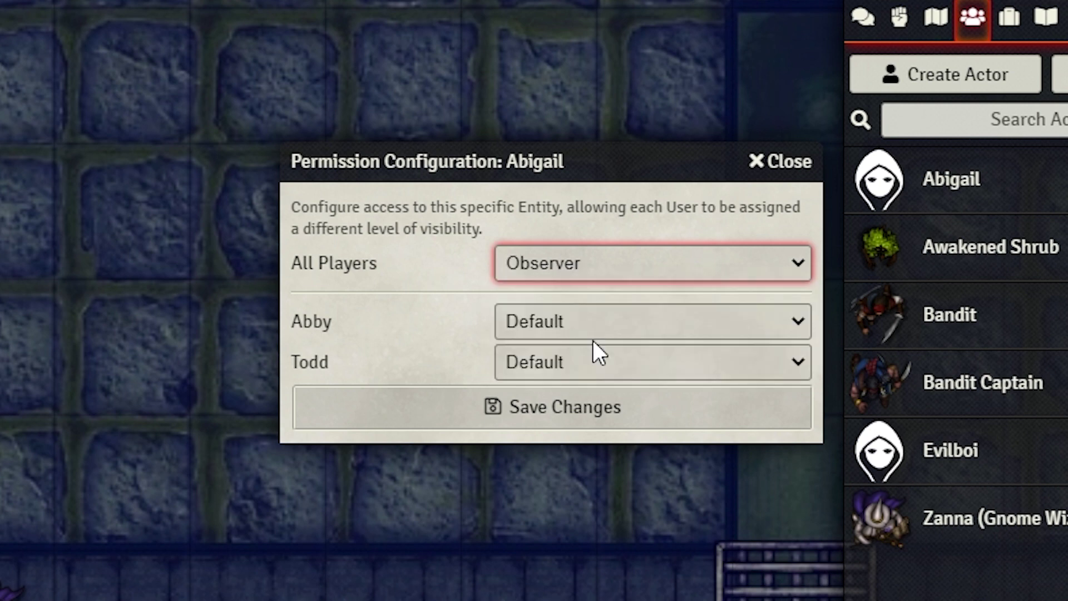
{"action": "left_click", "coordinate": [546, 323]}
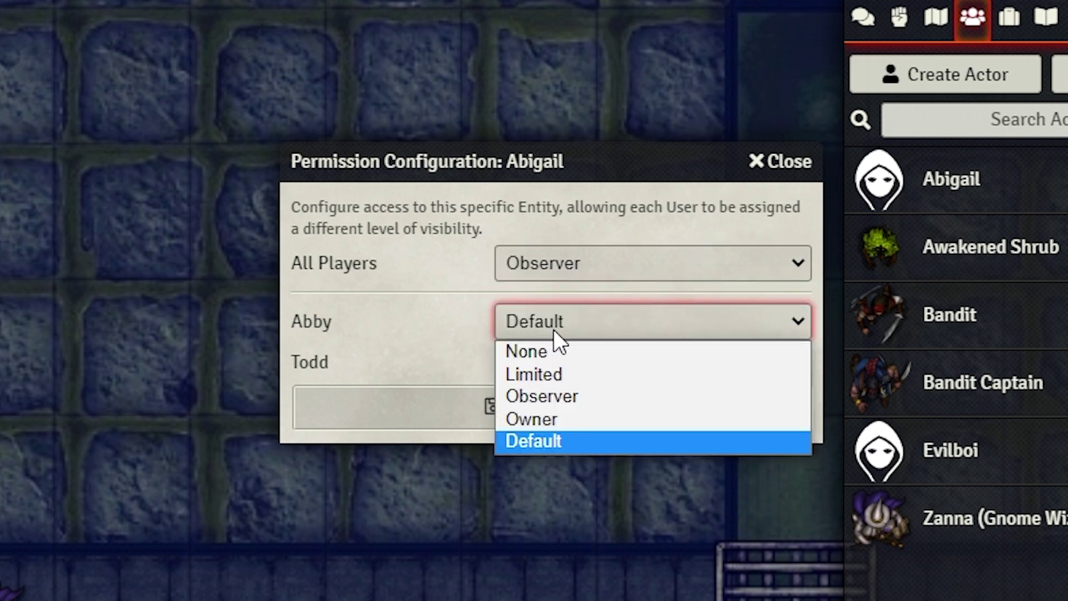
{"action": "left_click", "coordinate": [567, 419]}
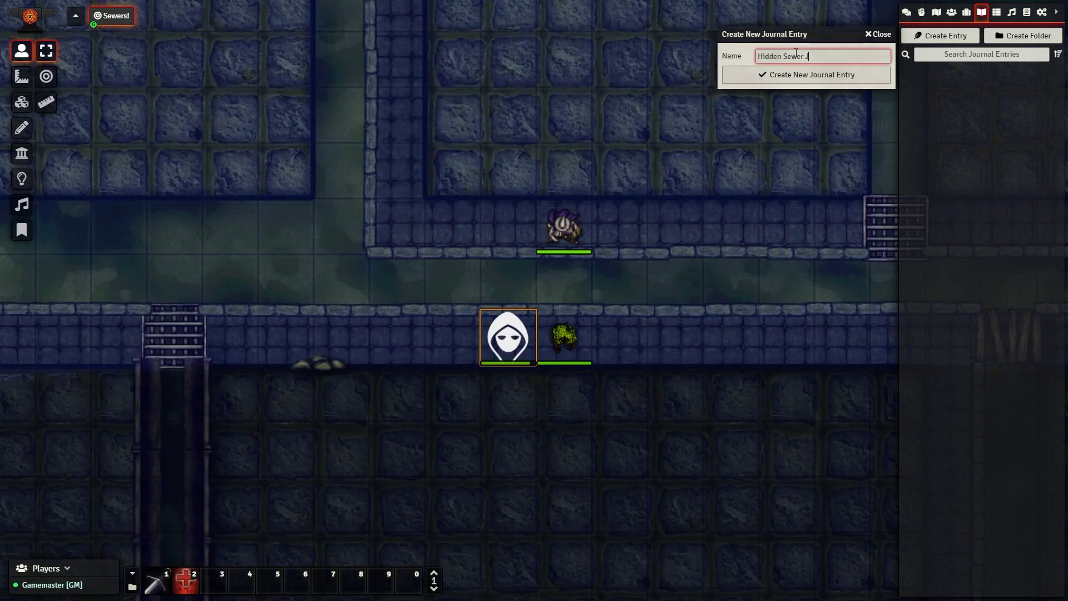
Step: Create the journal entry "Hidden Sewer Journal" with the text "You guys suck haha!", then save and close it
{"action": "type", "text": "ournal"}
{"action": "left_click", "coordinate": [786, 78]}
{"action": "type", "text": "You guys suck haha!"}
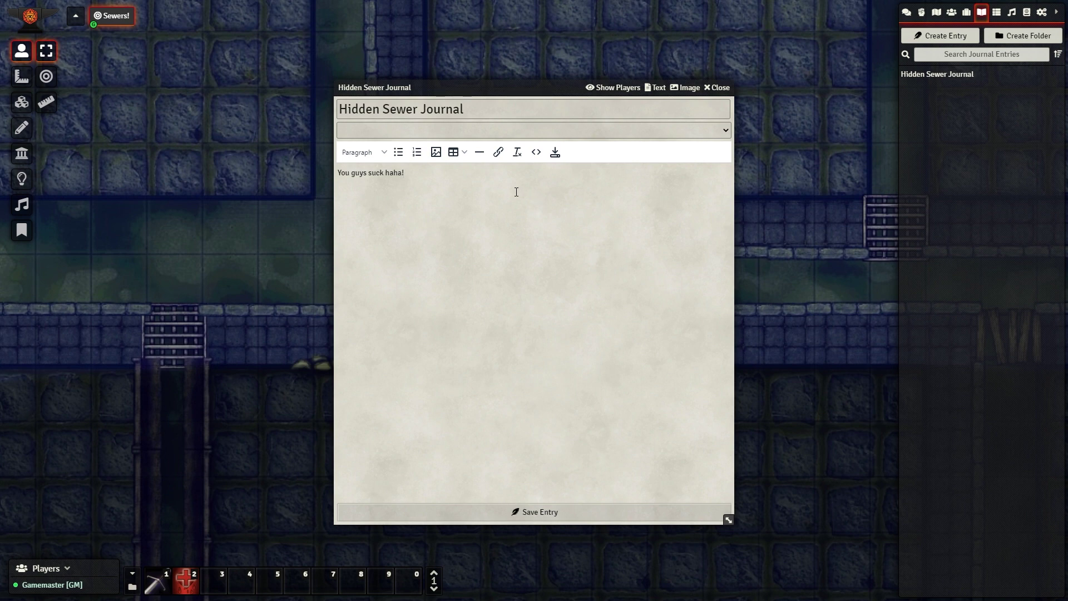
{"action": "left_click", "coordinate": [603, 512]}
{"action": "left_click", "coordinate": [714, 87]}
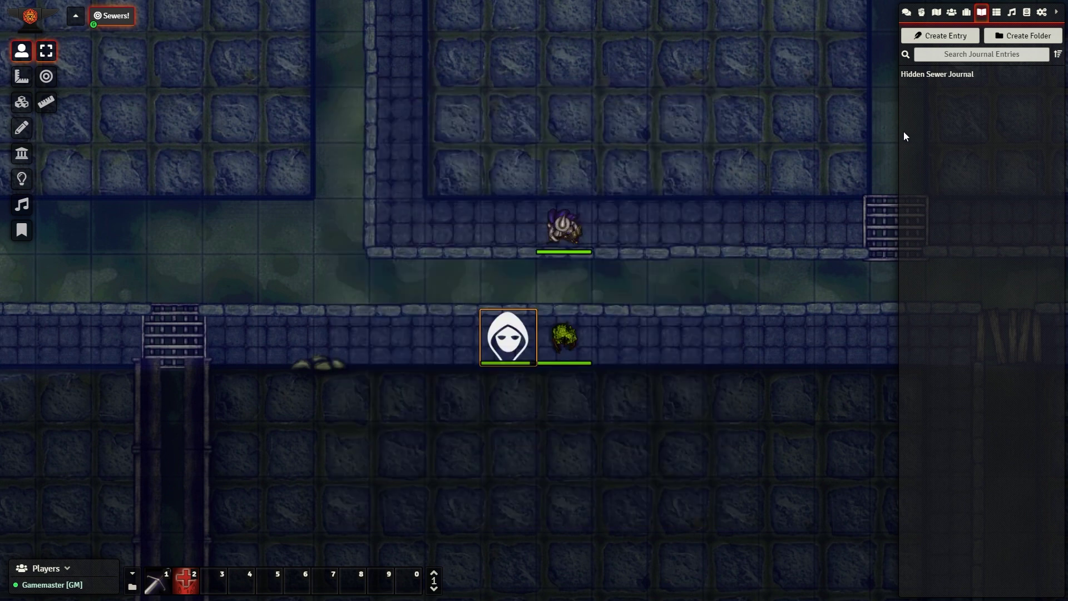
Step: Set the Hidden Sewer Journal's permission for All Players to Observer and save the changes
{"action": "right_click", "coordinate": [942, 80]}
{"action": "left_click", "coordinate": [940, 126]}
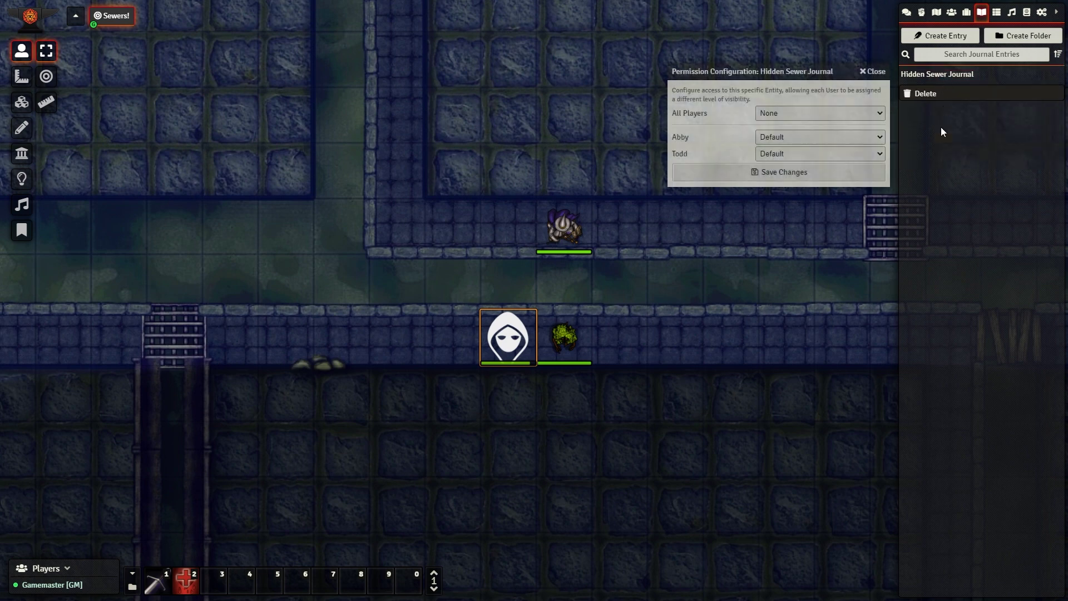
{"action": "left_click", "coordinate": [815, 113]}
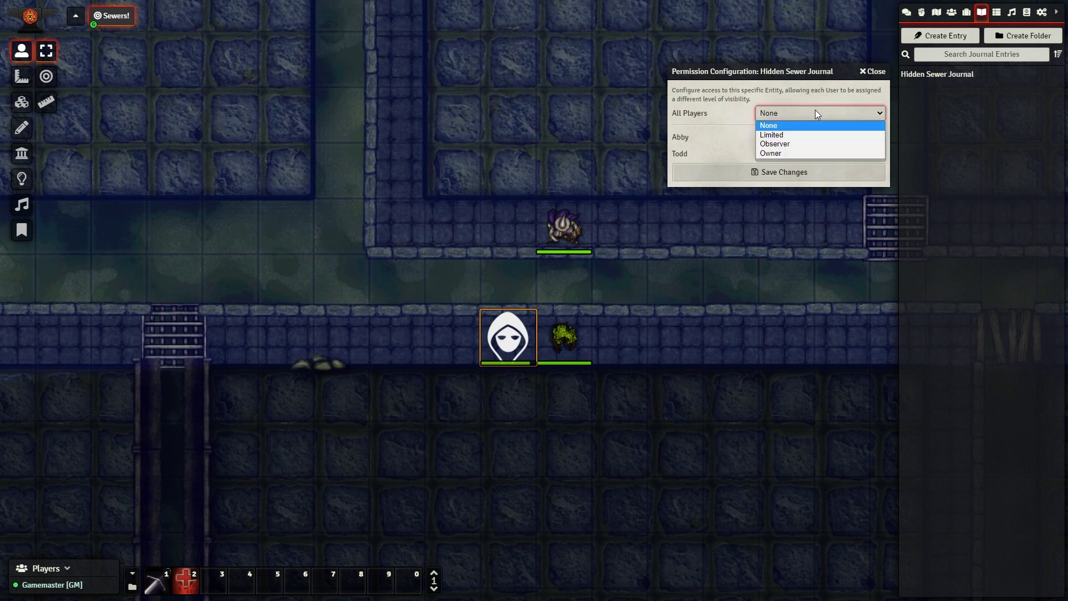
{"action": "left_click", "coordinate": [796, 144]}
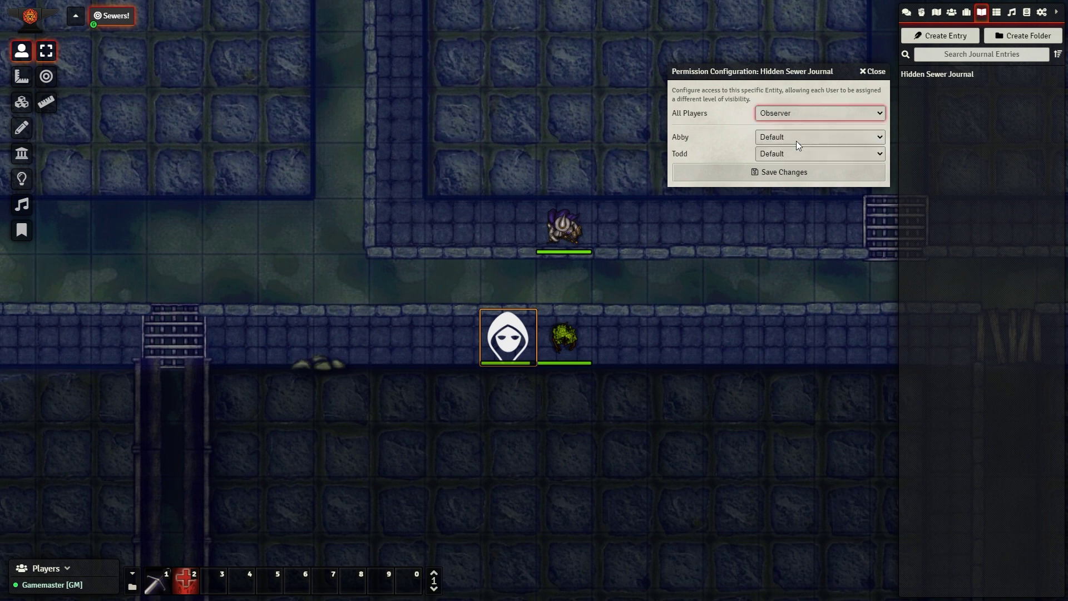
{"action": "left_click", "coordinate": [793, 172]}
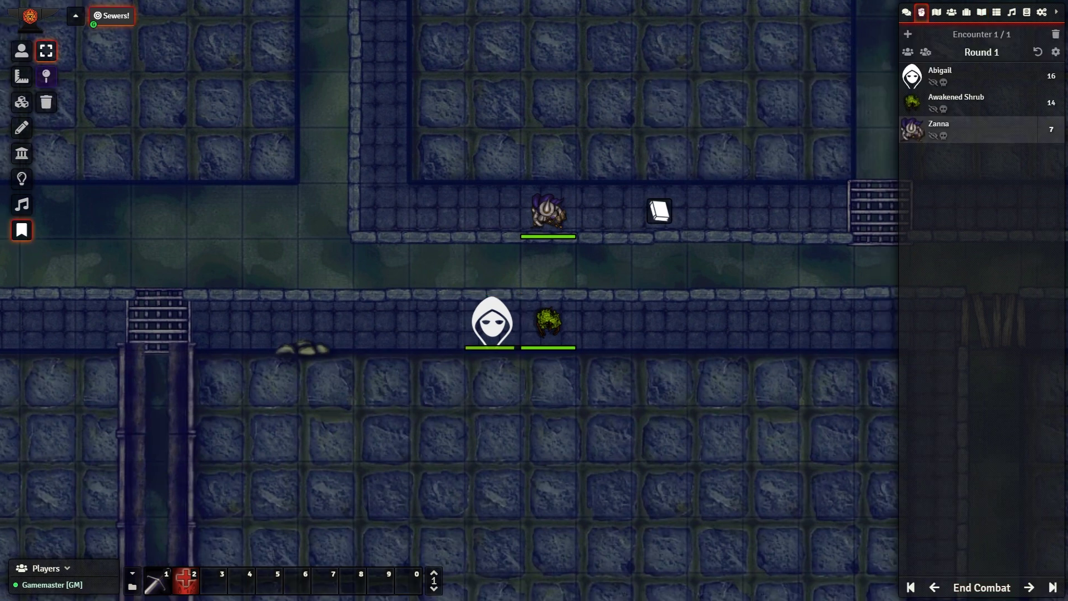
Step: End the active combat encounter and select the three tokens on the Sewers scene together
{"action": "left_click", "coordinate": [981, 591]}
{"action": "left_click", "coordinate": [452, 316]}
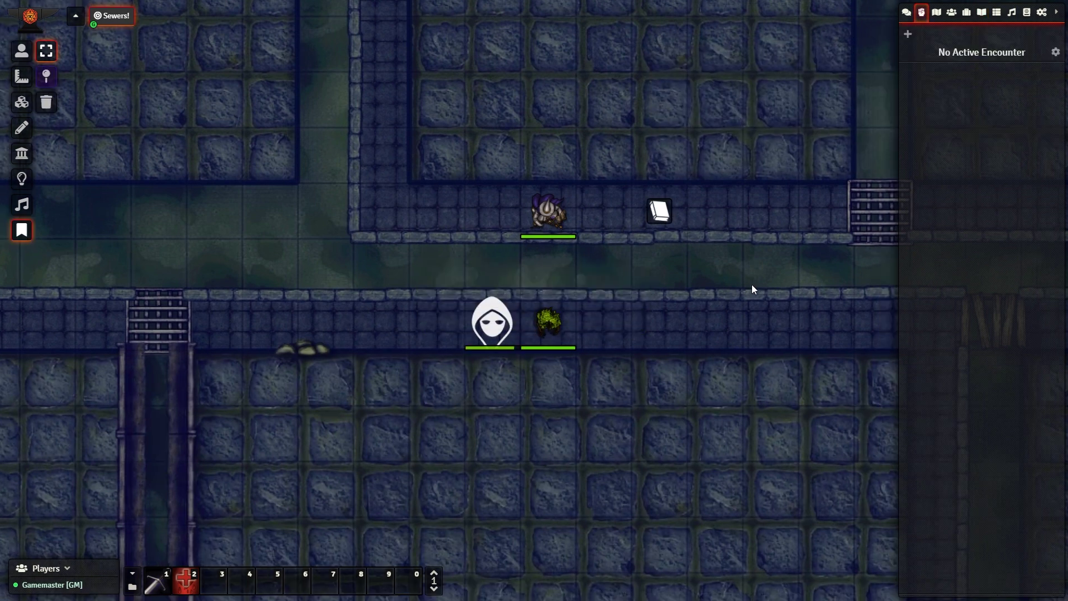
{"action": "left_click_drag", "start_coordinate": [397, 175], "coordinate": [599, 363]}
{"action": "left_click", "coordinate": [22, 51]}
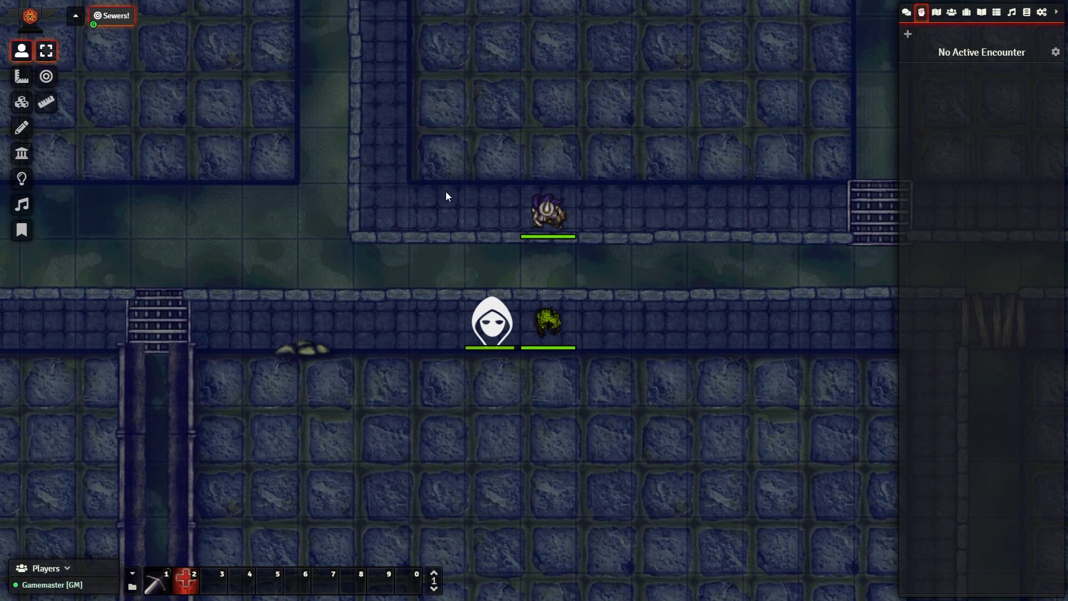
{"action": "left_click_drag", "start_coordinate": [446, 191], "coordinate": [589, 334]}
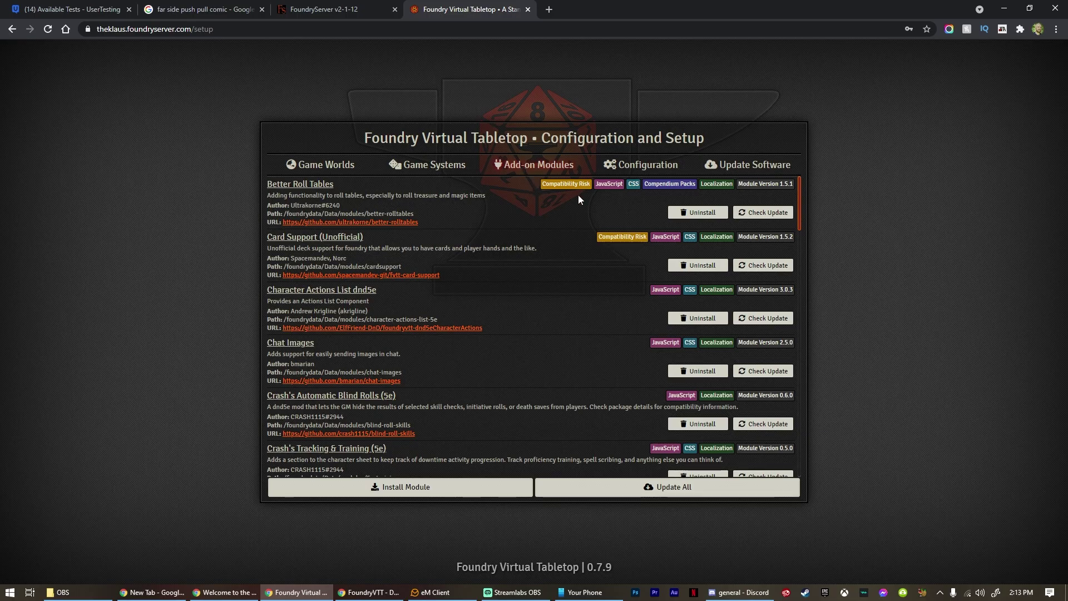
Step: Look through the installed add-on modules and filter the packages available for installation by "health"
{"action": "scroll", "coordinate": [572, 276], "scroll_direction": "down", "scroll_amount": 1}
{"action": "scroll", "coordinate": [573, 281], "scroll_direction": "down", "scroll_amount": 5}
{"action": "scroll", "coordinate": [561, 310], "scroll_direction": "up", "scroll_amount": 10}
{"action": "left_click", "coordinate": [419, 485]}
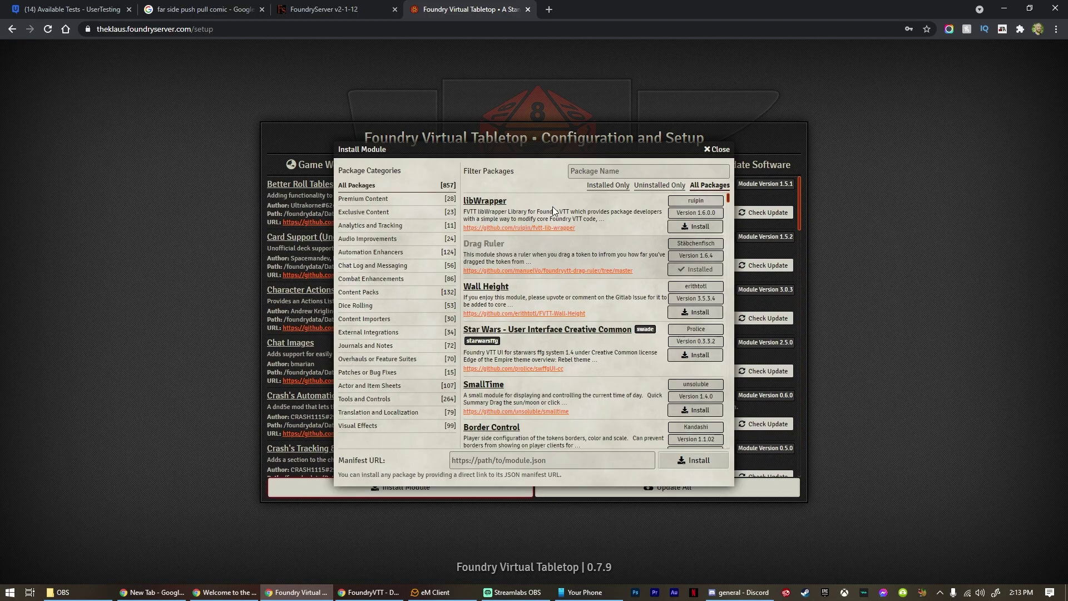
{"action": "left_click", "coordinate": [618, 173]}
{"action": "type", "text": "health"}
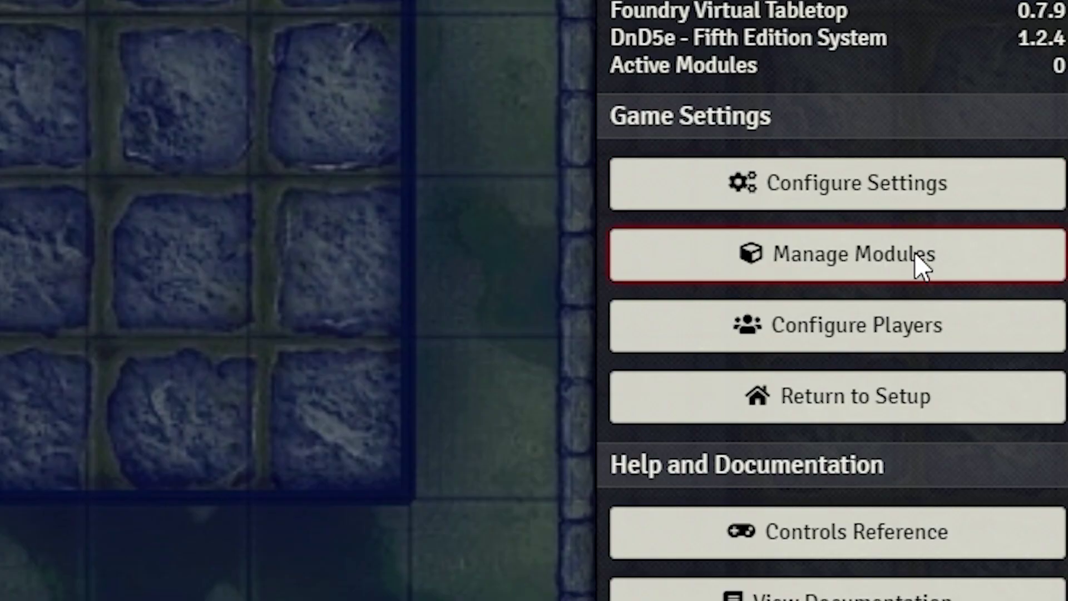
Step: Open the world's module management and enable the Dice So Nice! module
{"action": "left_click", "coordinate": [987, 179]}
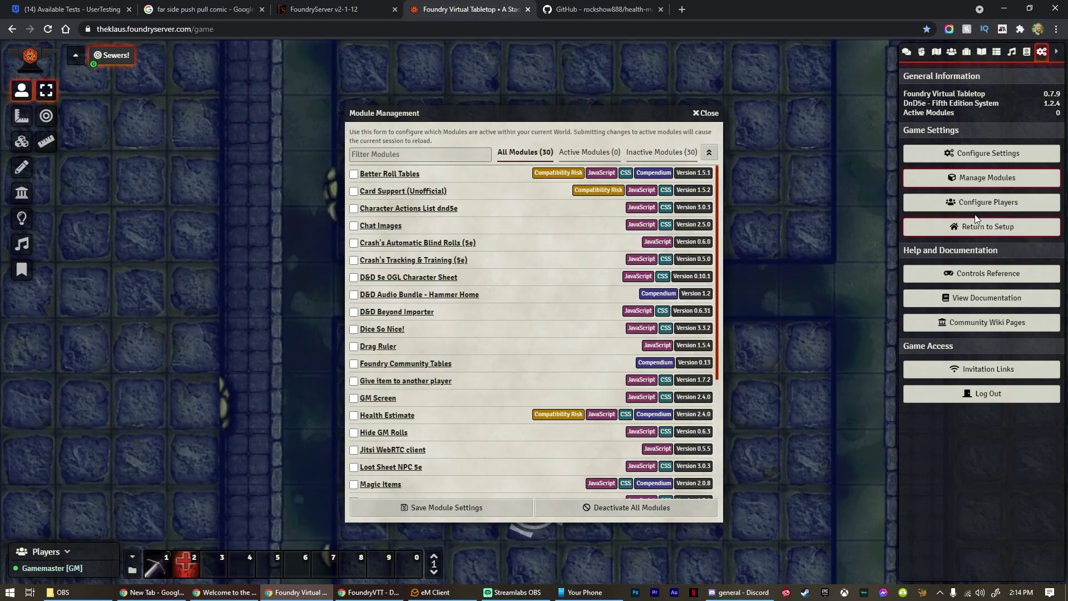
{"action": "scroll", "coordinate": [488, 196], "scroll_direction": "down", "scroll_amount": 1}
{"action": "scroll", "coordinate": [499, 207], "scroll_direction": "down", "scroll_amount": 1}
{"action": "left_click", "coordinate": [354, 218]}
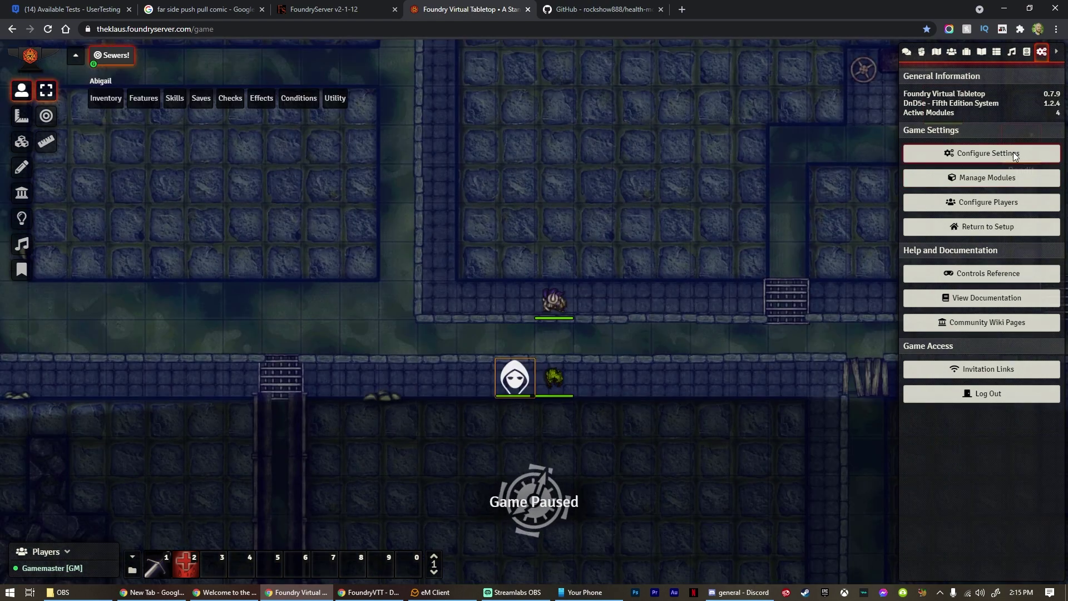
Step: Open the game's module settings and review the Dice So Nice!, Hide GM Rolls and Token Action HUD options
{"action": "left_click", "coordinate": [1014, 152]}
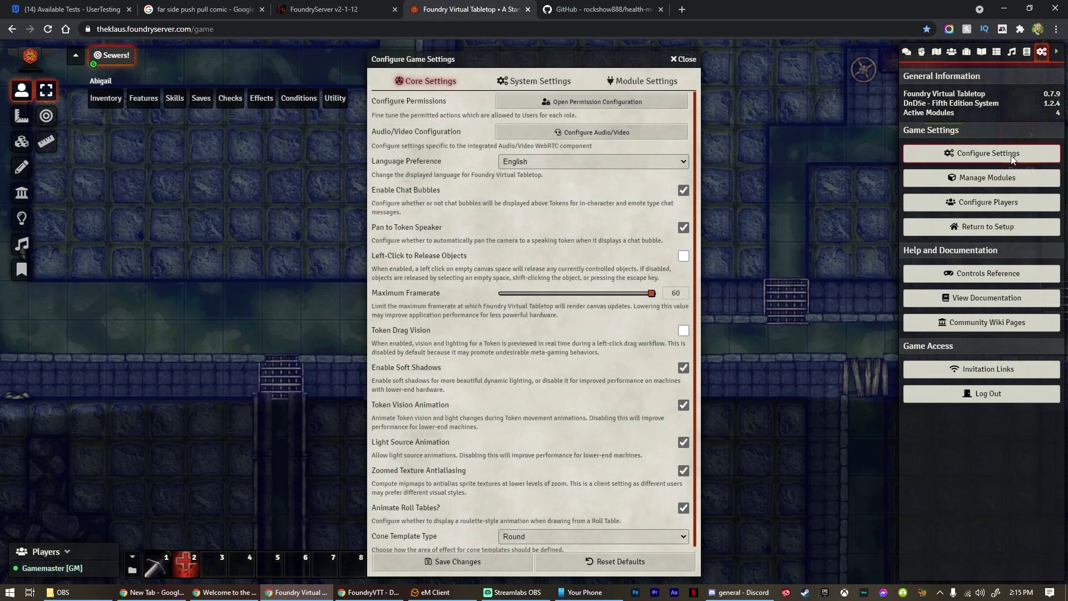
{"action": "left_click", "coordinate": [637, 82]}
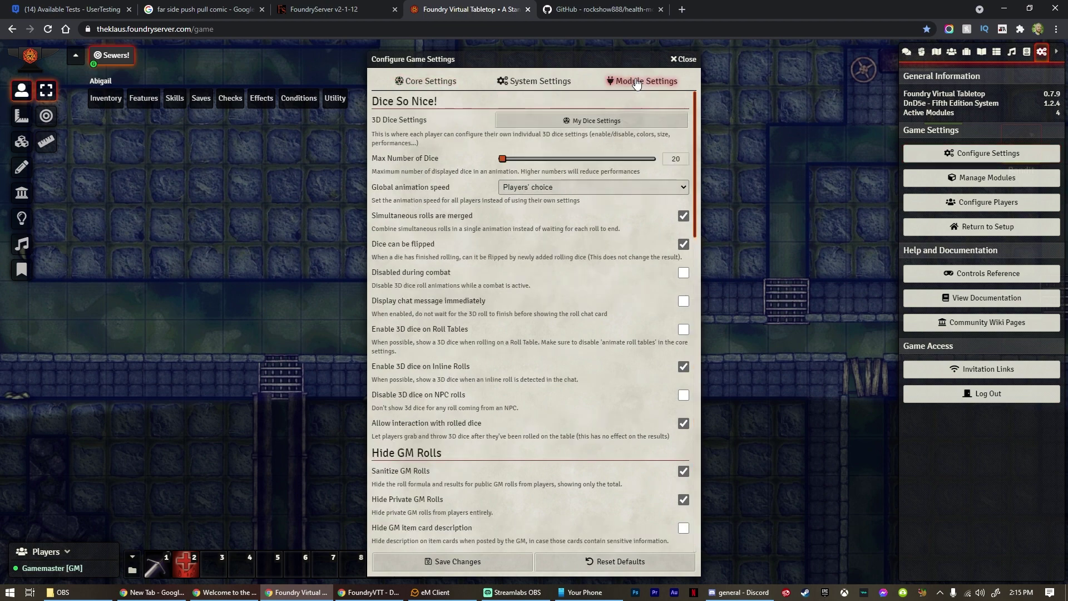
{"action": "scroll", "coordinate": [618, 248], "scroll_direction": "down", "scroll_amount": 4}
{"action": "scroll", "coordinate": [623, 253], "scroll_direction": "down", "scroll_amount": 12}
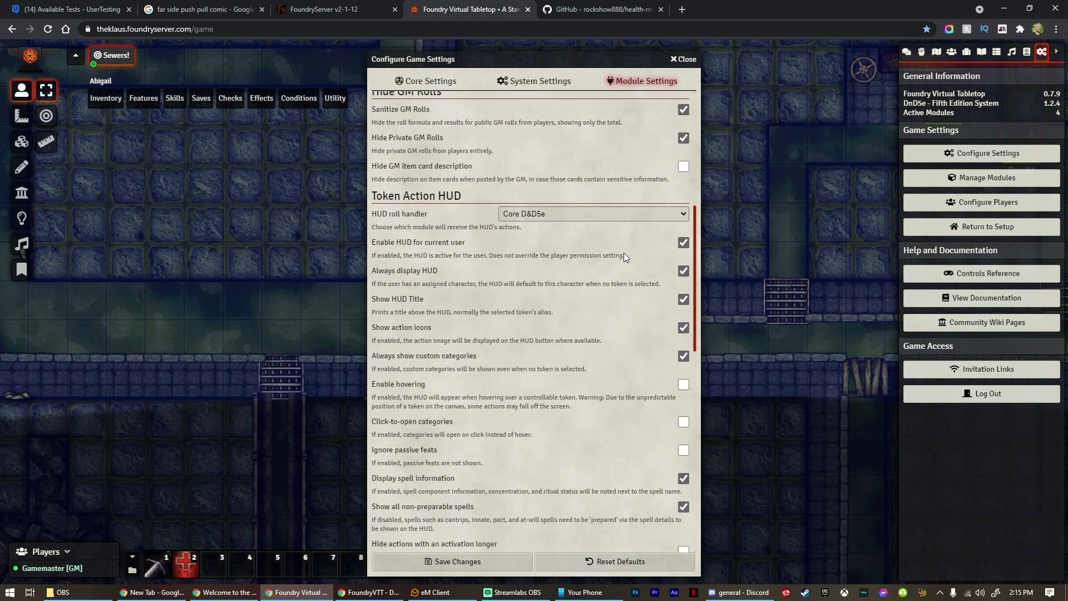
Step: Review the remaining Token Action HUD and Token Health options in the module settings, and close the settings
{"action": "scroll", "coordinate": [628, 255], "scroll_direction": "down", "scroll_amount": 4}
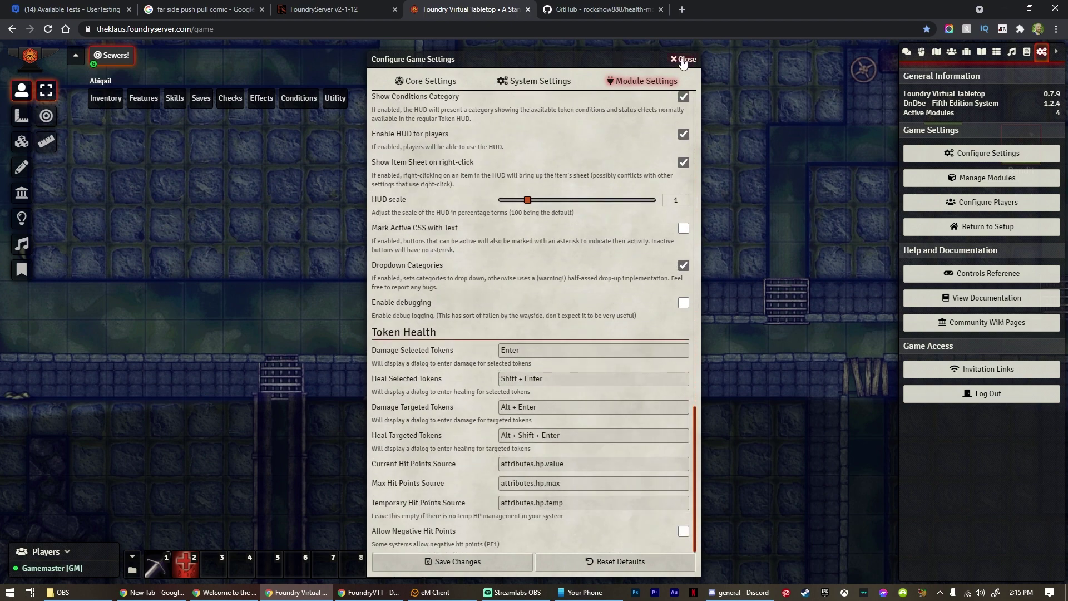
{"action": "left_click", "coordinate": [683, 59]}
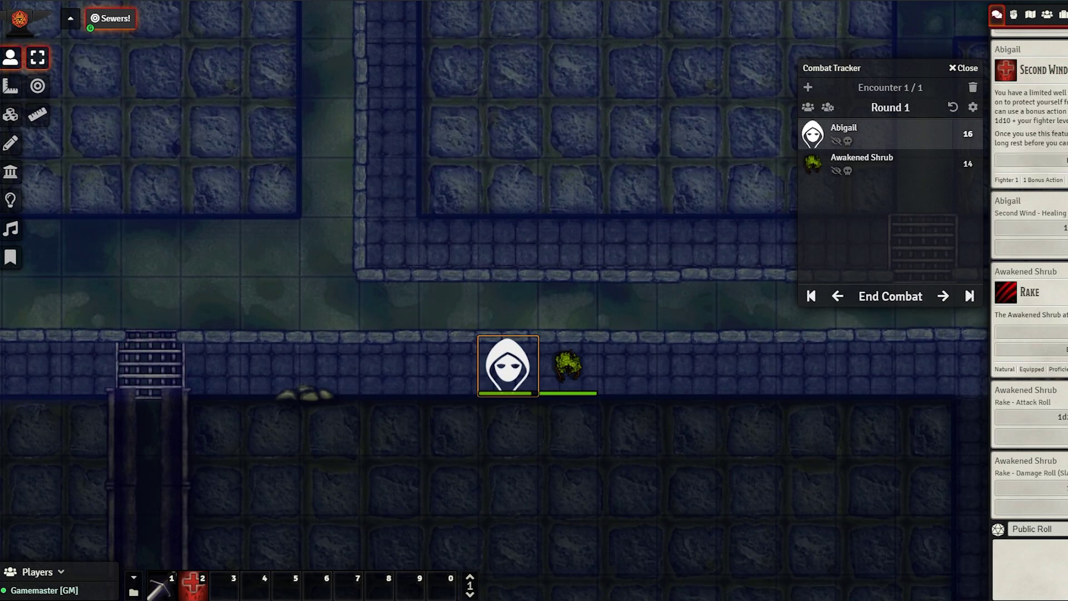
Step: Place Zanna (Gnome Wizard) from the Starter Heroes compendium in the corridor above the Awakened Shrub, and close the compendium
{"action": "left_click", "coordinate": [1067, 15]}
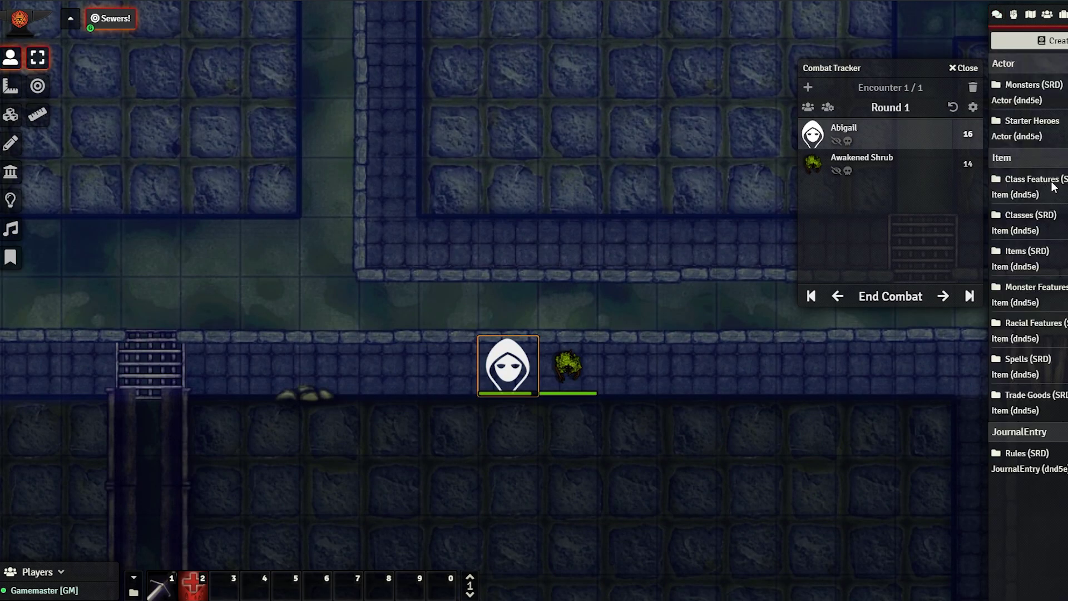
{"action": "left_click", "coordinate": [1032, 121]}
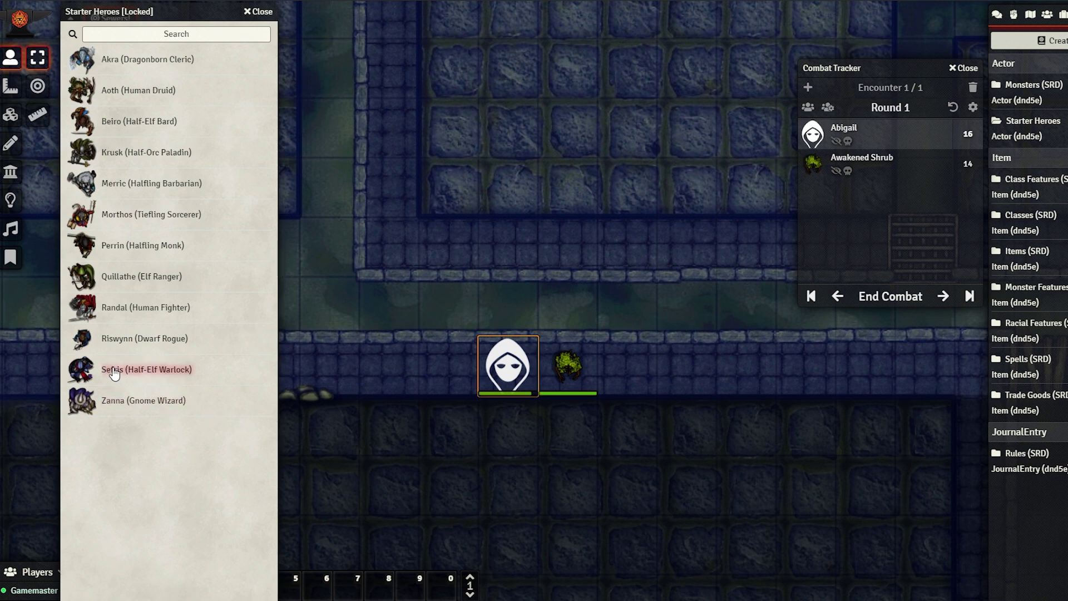
{"action": "left_click_drag", "start_coordinate": [132, 404], "coordinate": [589, 233]}
{"action": "left_click", "coordinate": [258, 11]}
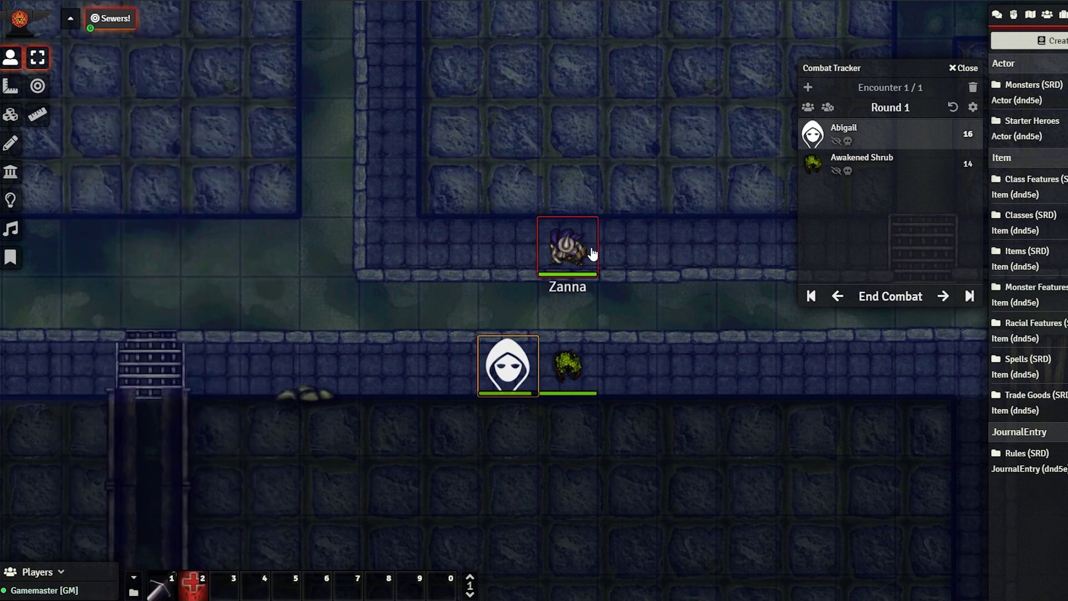
Step: Add Zanna to the combat encounter with rolled initiative and advance the turn order to Zanna
{"action": "right_click", "coordinate": [592, 248]}
{"action": "left_click", "coordinate": [615, 288]}
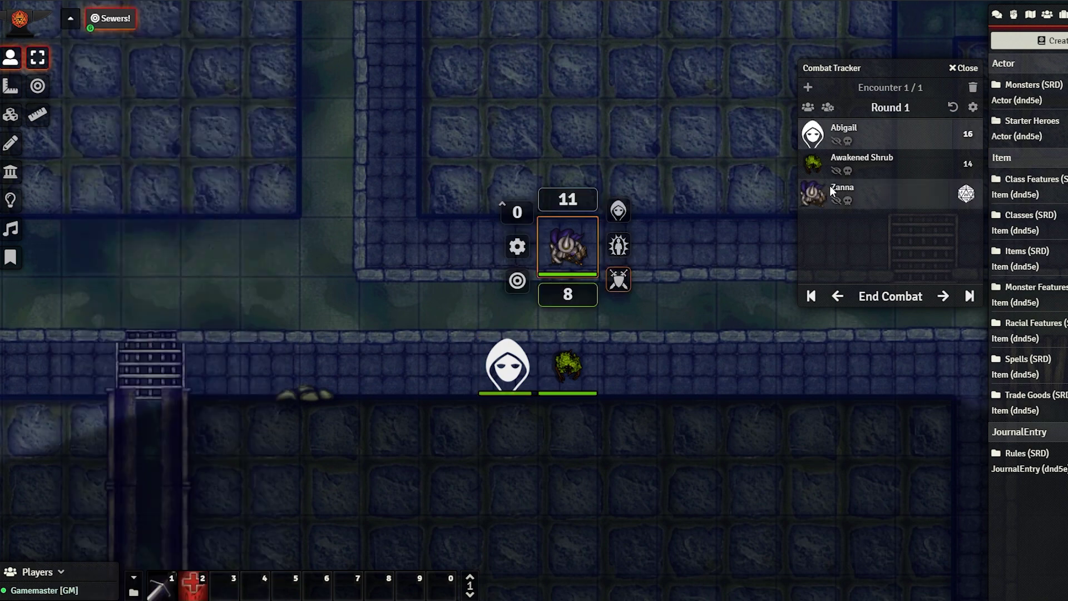
{"action": "left_click", "coordinate": [966, 195]}
{"action": "left_click", "coordinate": [940, 301]}
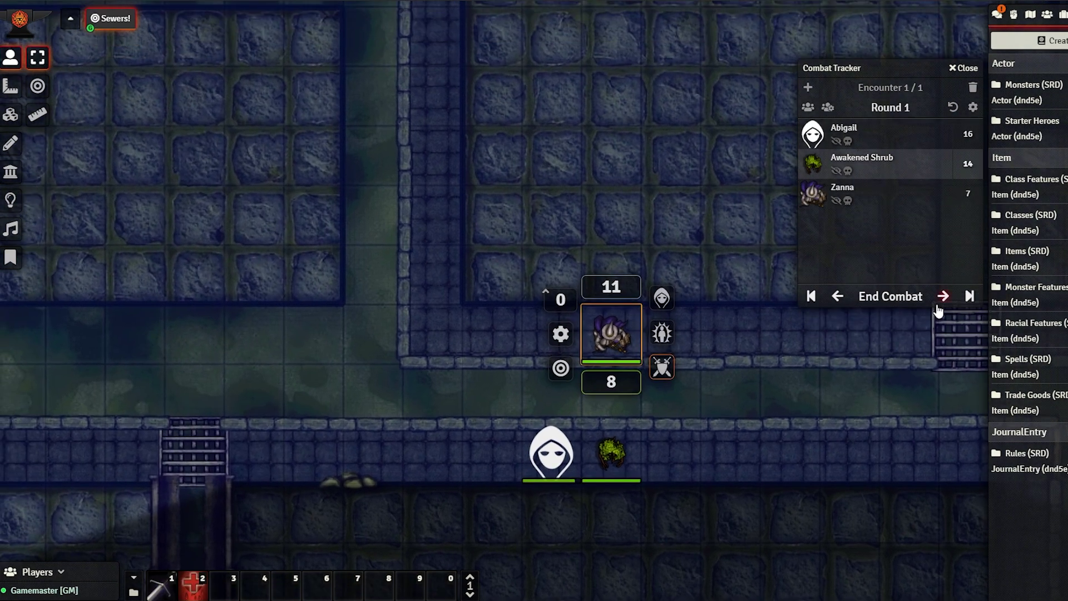
{"action": "left_click", "coordinate": [943, 296]}
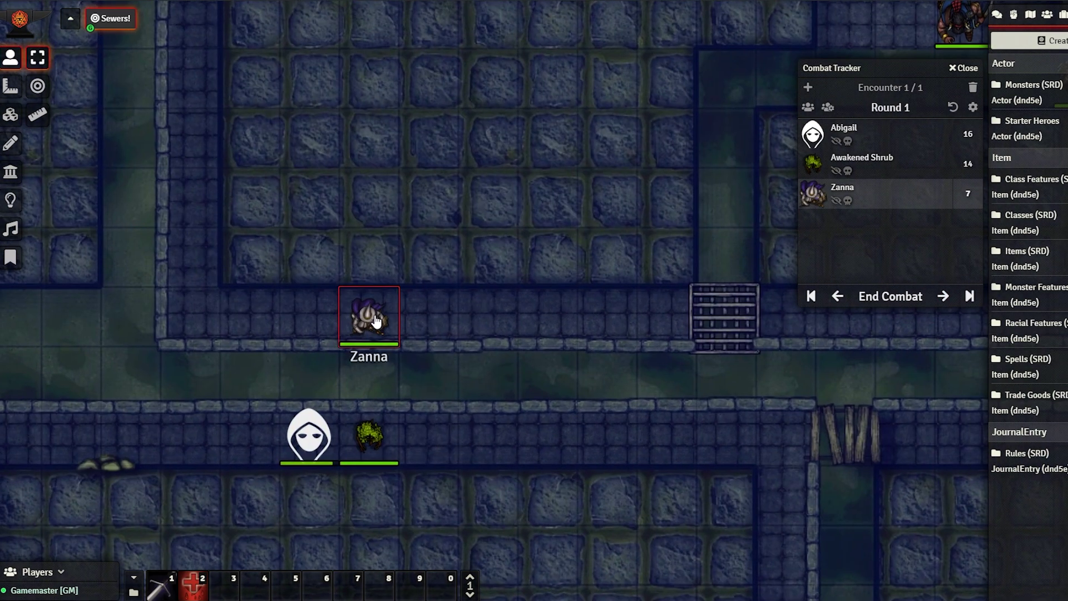
Step: Cast Zanna's Sleep spell at 1st level, consuming a slot, and place its 20 ft template between Zanna and the Awakened Shrub
{"action": "double_click", "coordinate": [374, 315]}
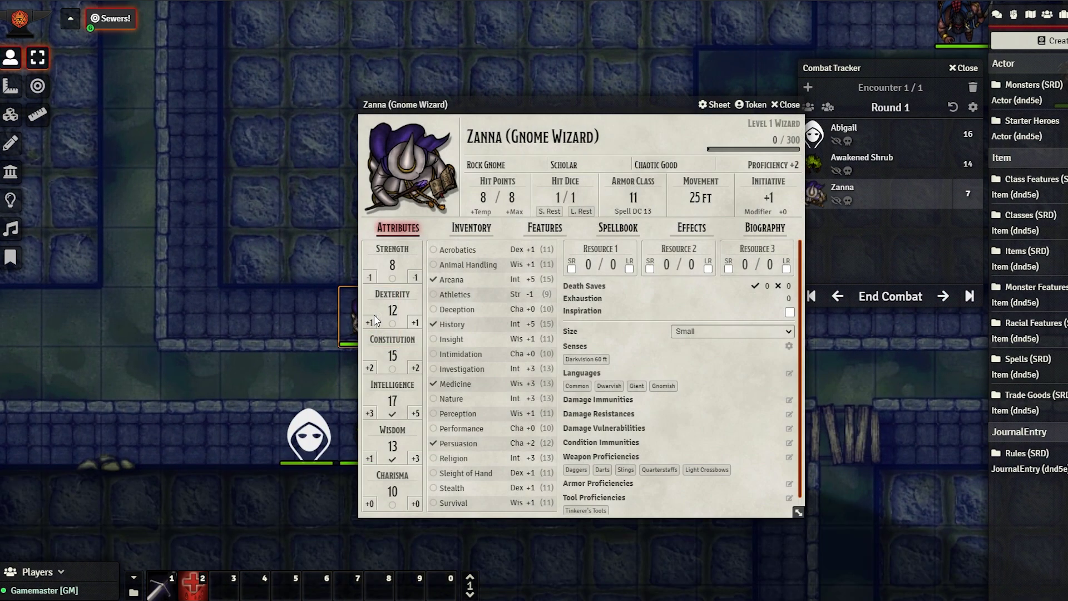
{"action": "left_click", "coordinate": [620, 228]}
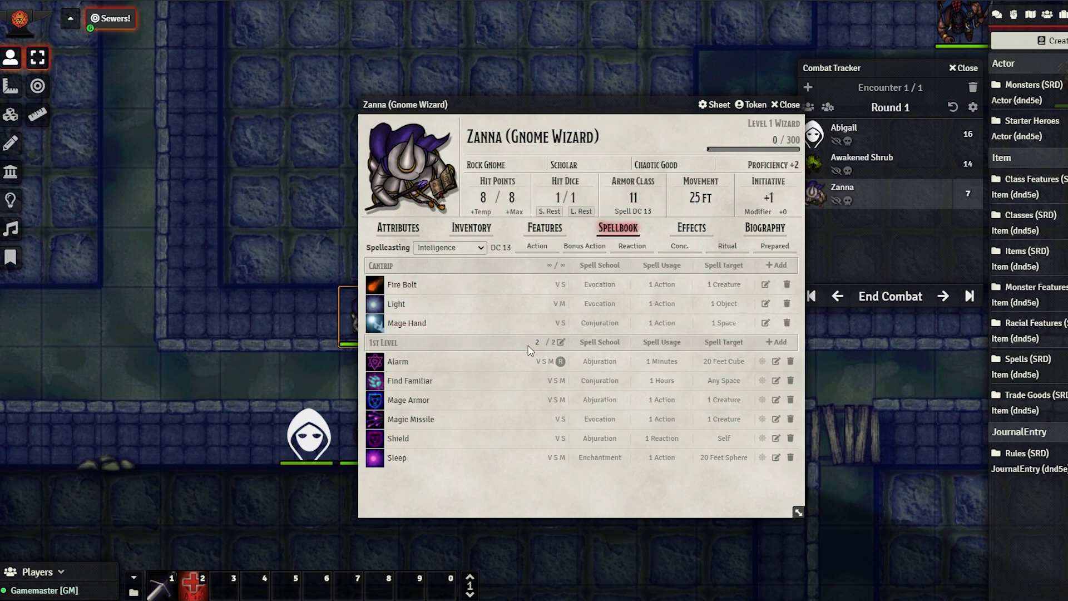
{"action": "left_click", "coordinate": [372, 458]}
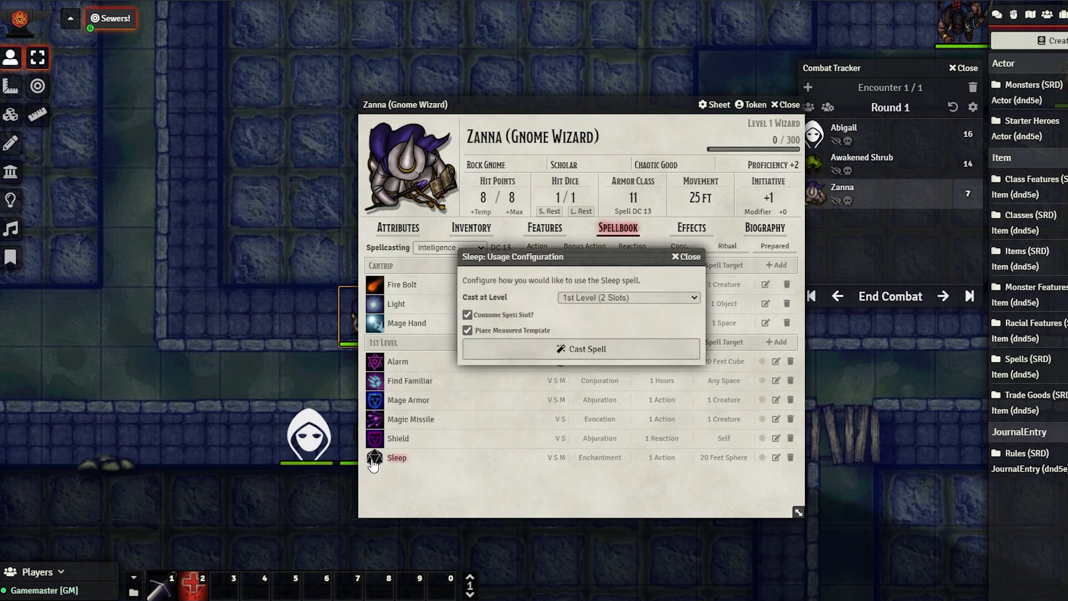
{"action": "left_click", "coordinate": [566, 349]}
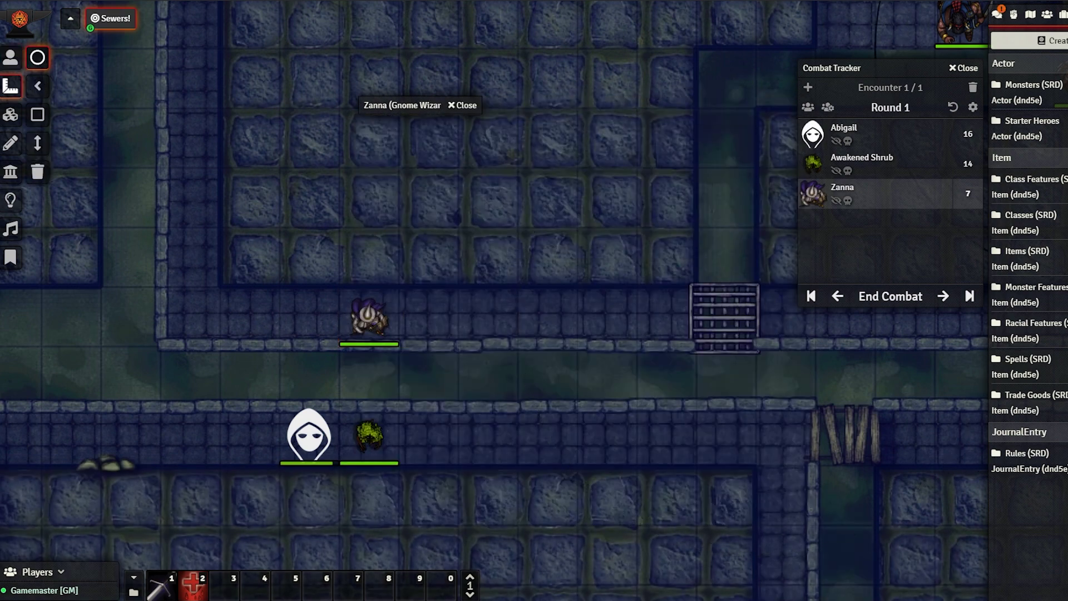
{"action": "left_click", "coordinate": [367, 378]}
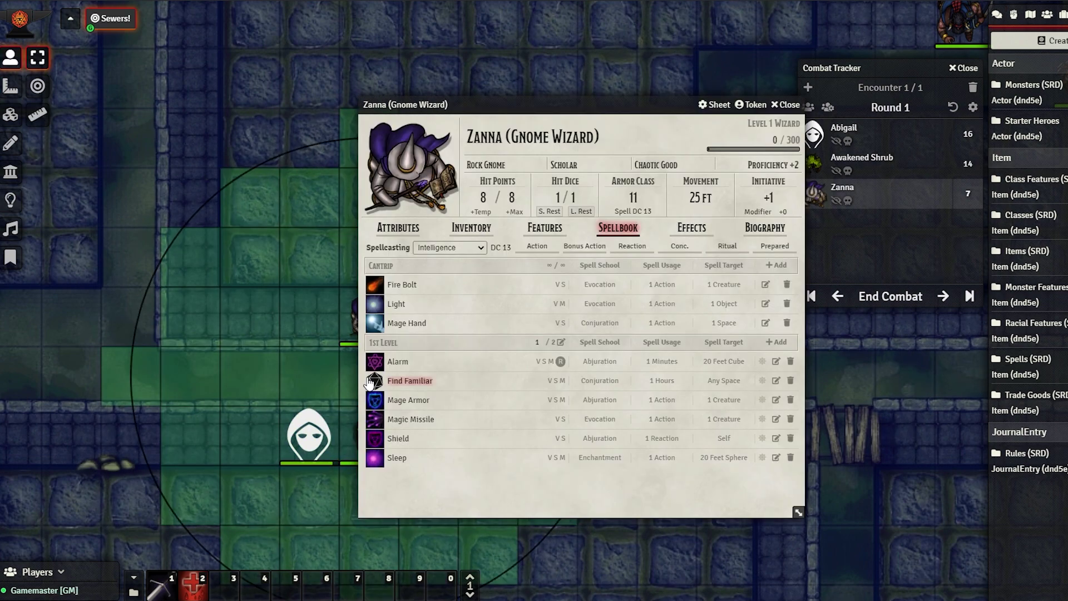
{"action": "double_click", "coordinate": [761, 104]}
{"action": "left_click_drag", "start_coordinate": [487, 377], "coordinate": [586, 347]}
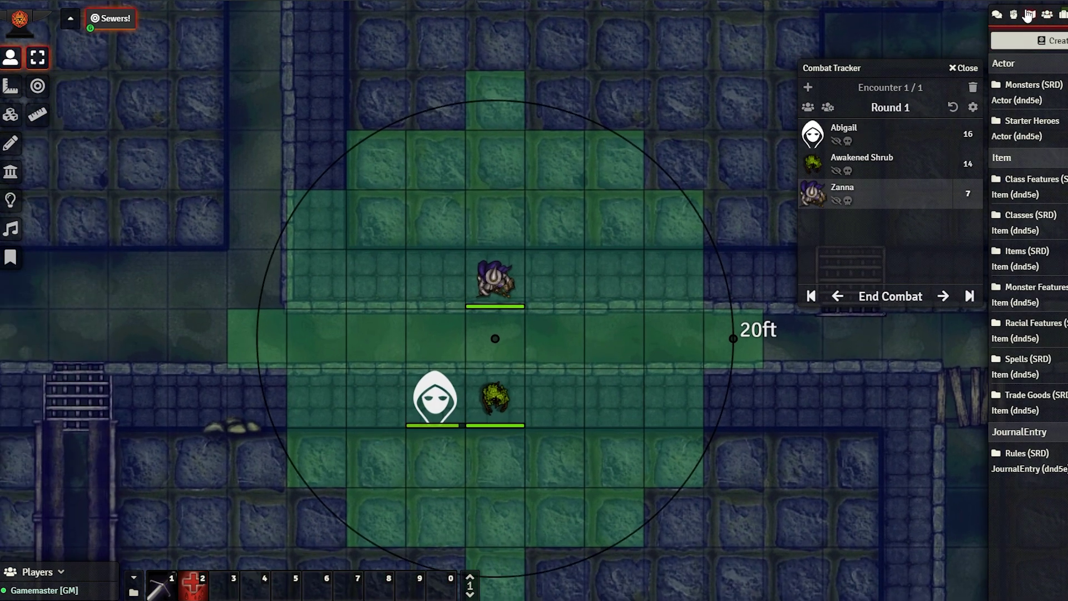
Step: Roll the Sleep spell's attack and its normal 5d8 damage from the spell's chat card
{"action": "left_click", "coordinate": [997, 15]}
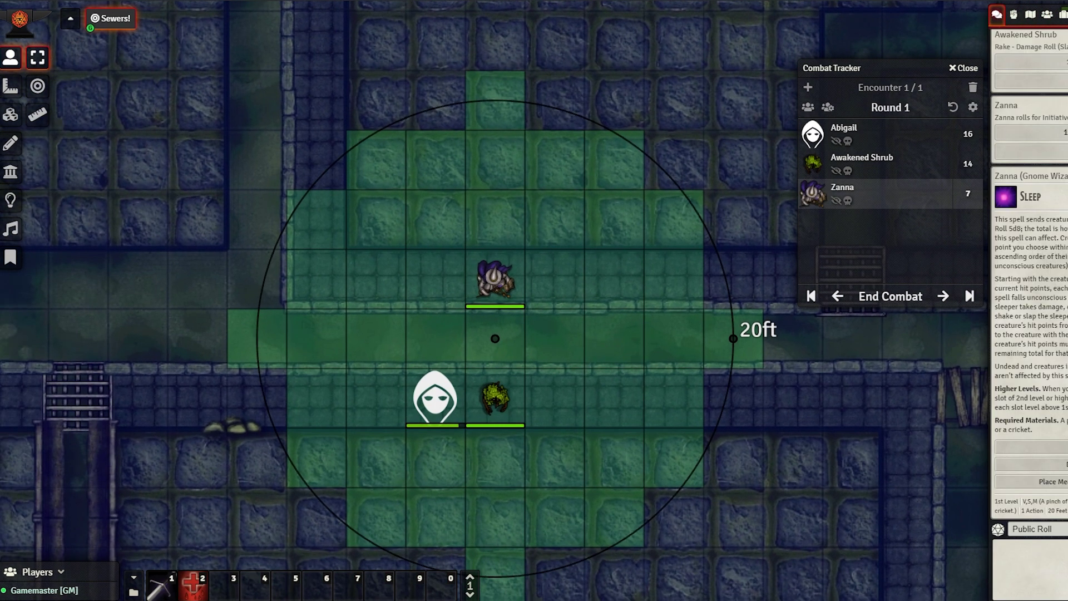
{"action": "left_click", "coordinate": [1029, 447]}
{"action": "left_click", "coordinate": [888, 488]}
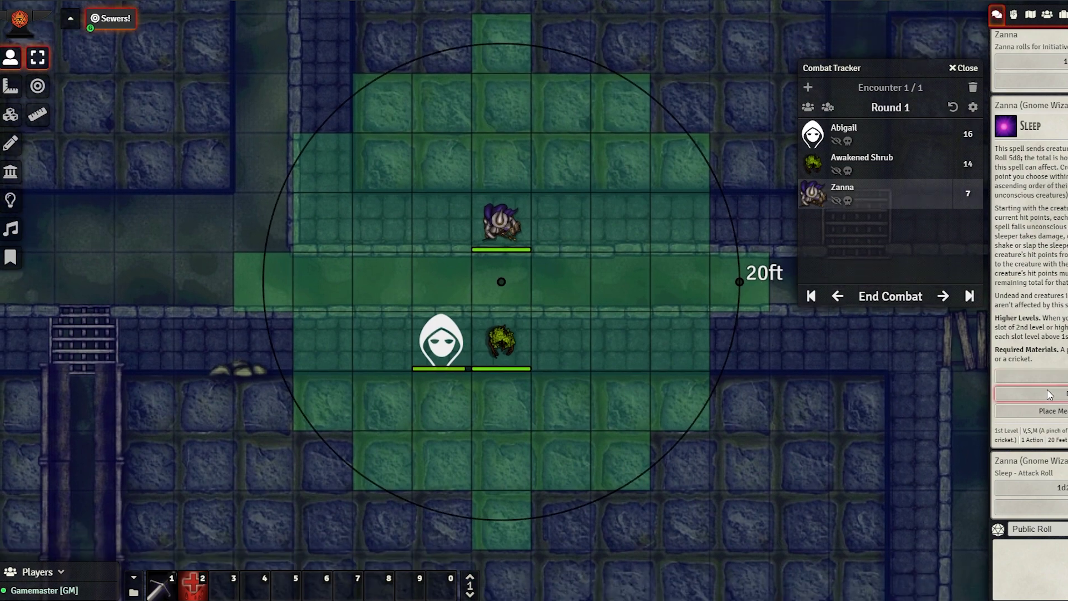
{"action": "left_click", "coordinate": [1049, 394]}
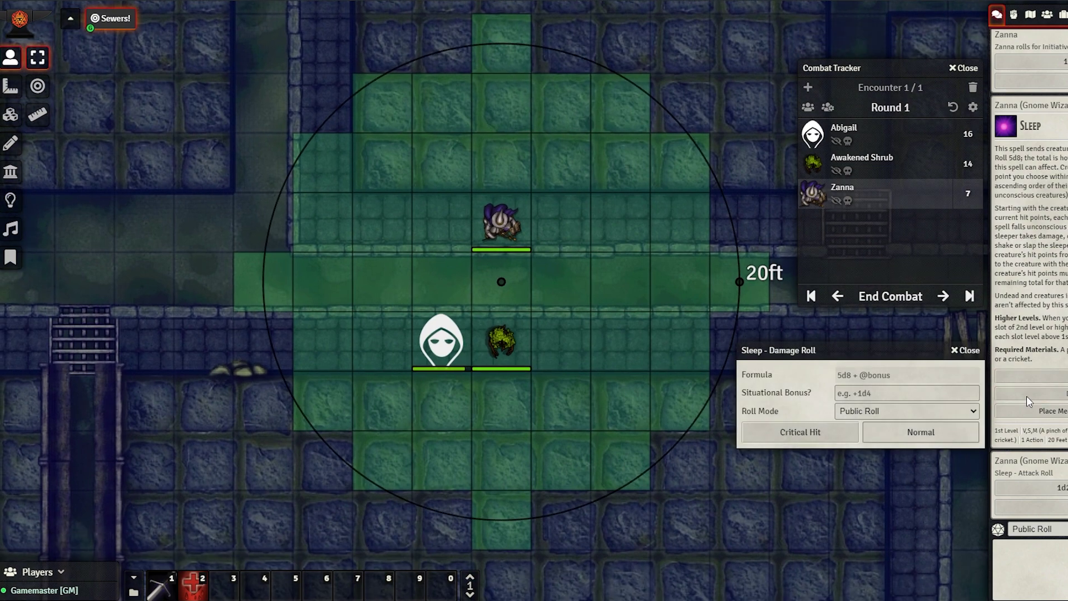
{"action": "left_click", "coordinate": [918, 429]}
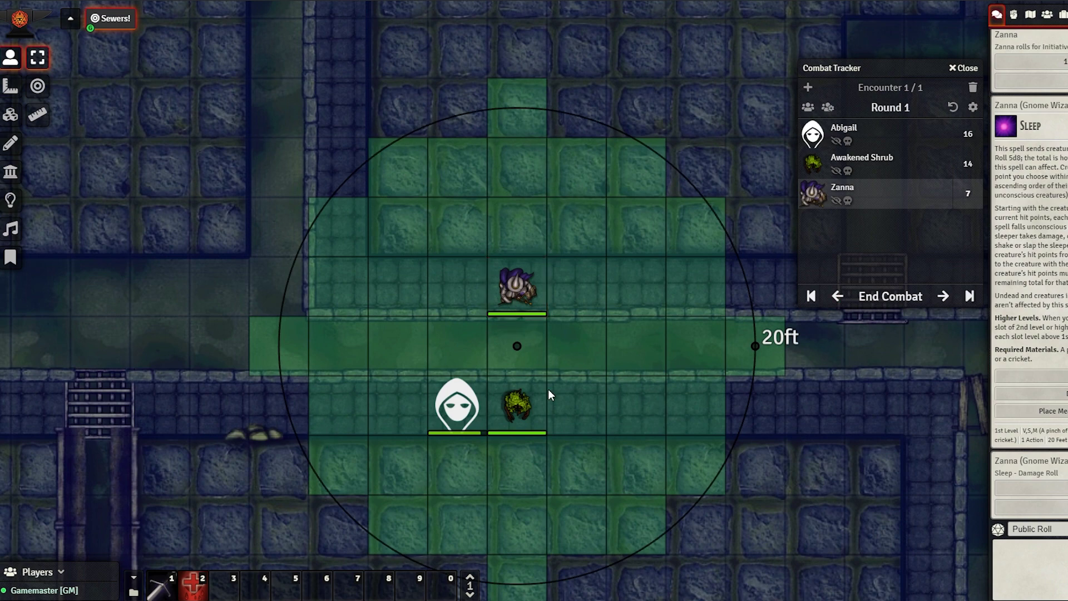
Step: Delete the Sleep spell's circular measured template from the scene
{"action": "left_click", "coordinate": [10, 86]}
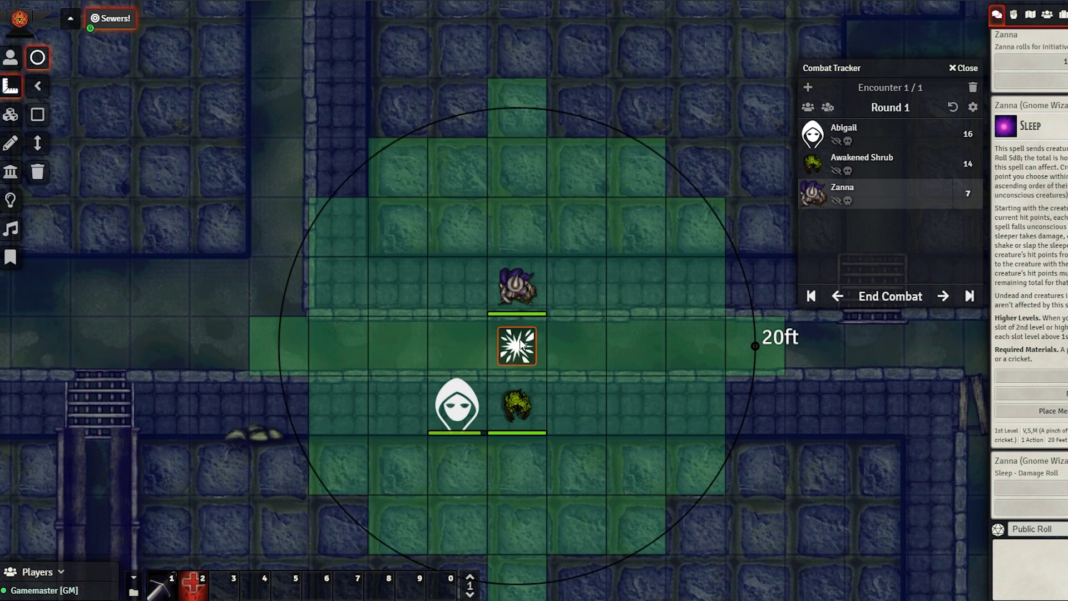
{"action": "key", "text": "Delete"}
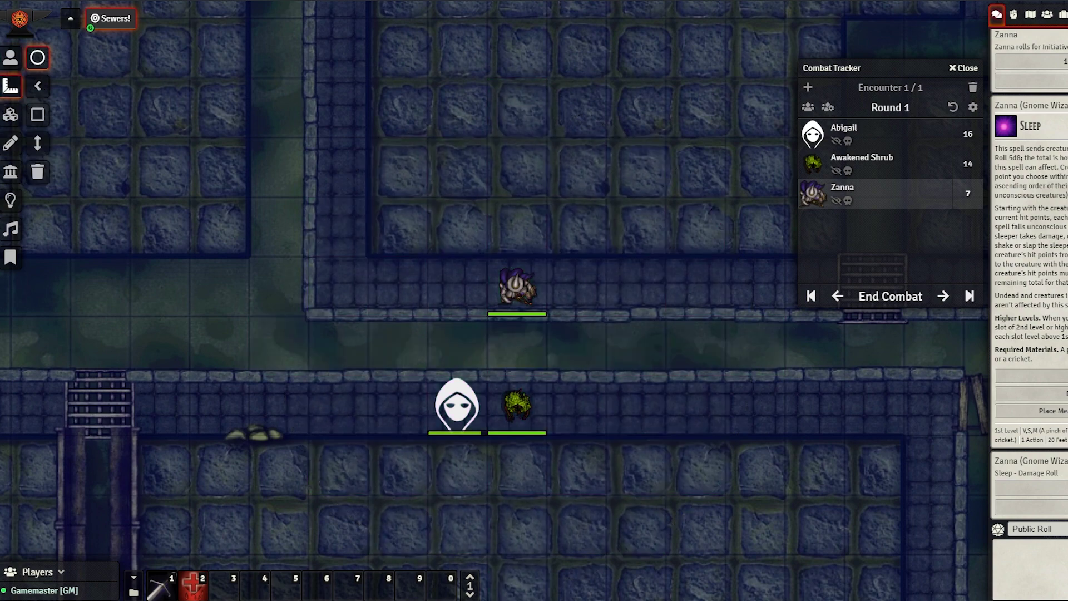